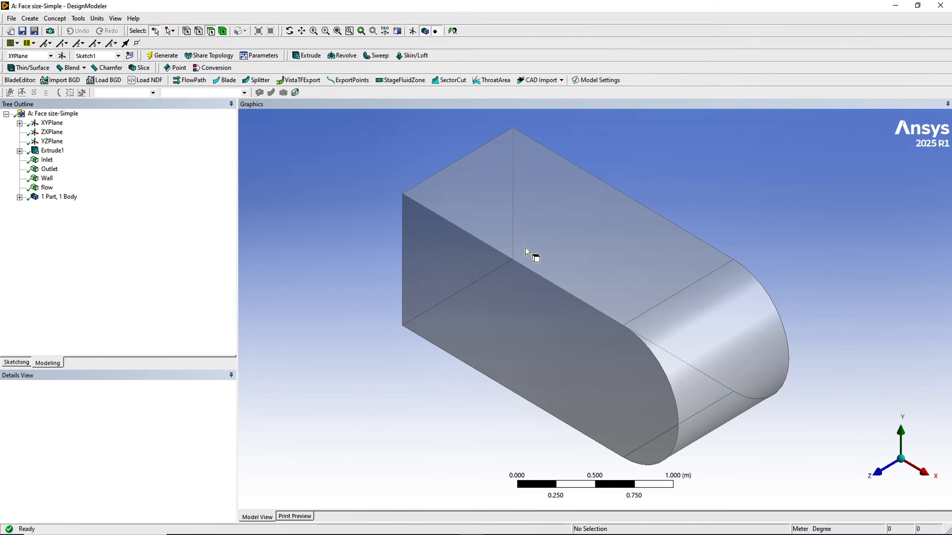
Review which faces or bodies the Inlet, Outlet, Wall and flow named selections cover on the model.
left_click(47, 161)
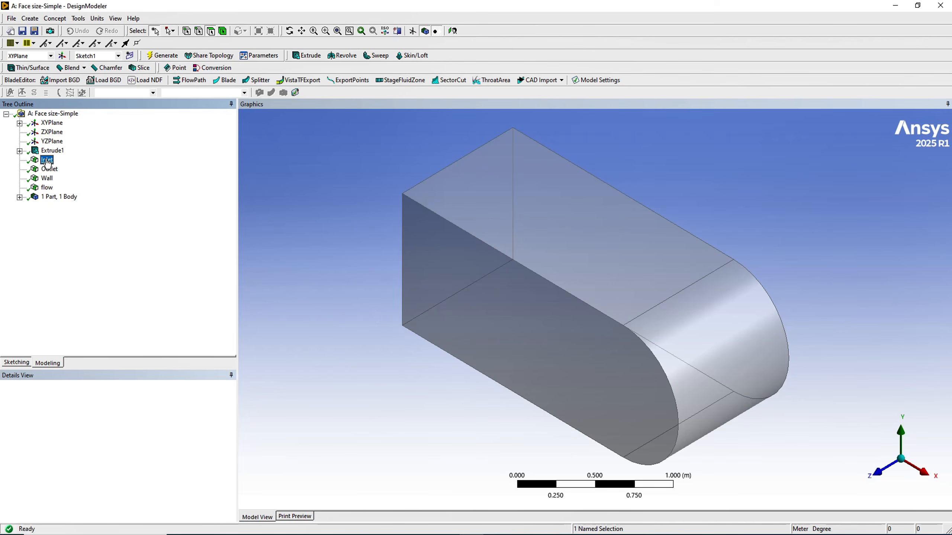
middle_click_drag(319, 325, 504, 321)
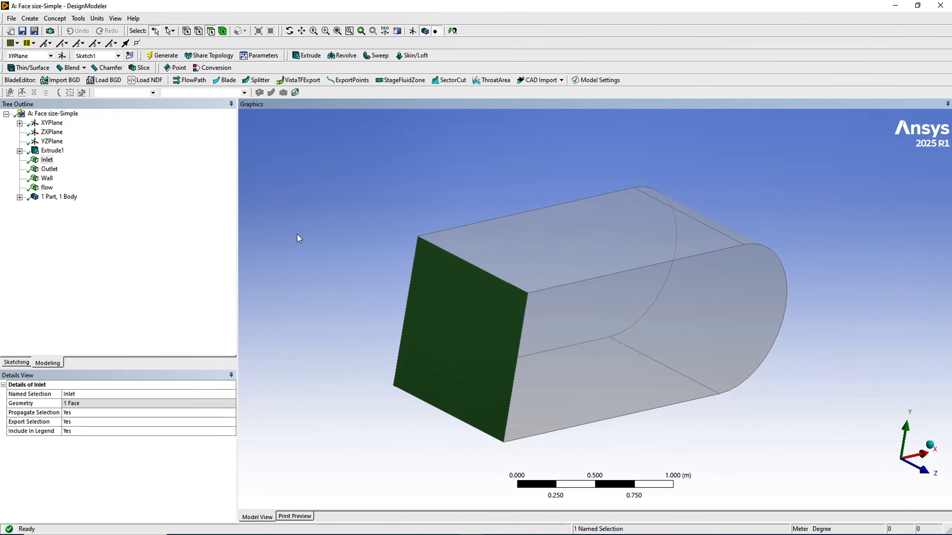
left_click(53, 170)
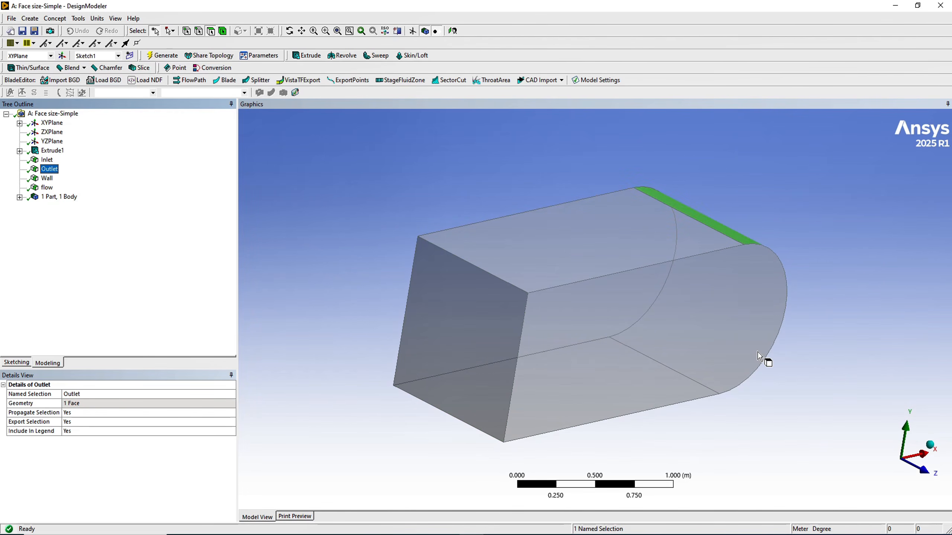
middle_click_drag(759, 356, 566, 345)
left_click(47, 179)
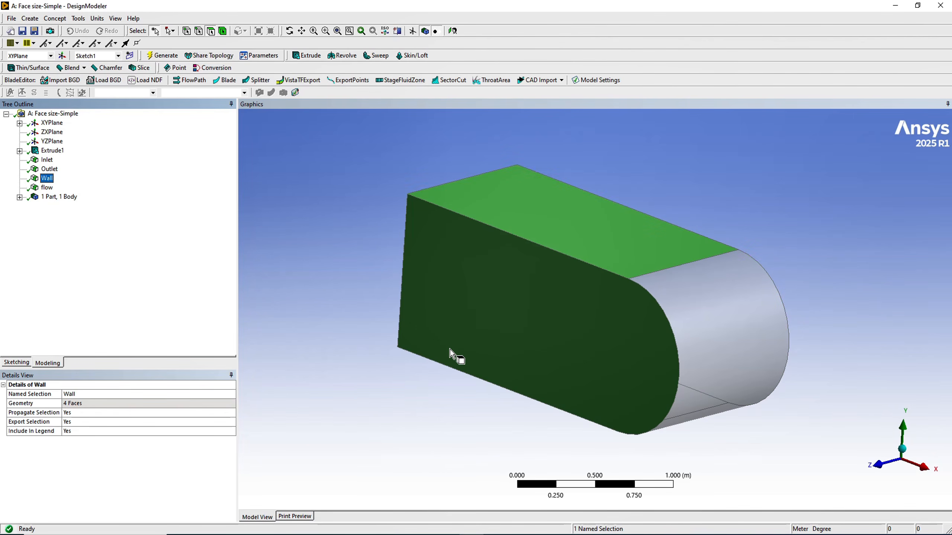
mouse_move(453, 355)
middle_mouse_down()
mouse_move(472, 304)
mouse_move(422, 380)
mouse_move(362, 409)
mouse_move(415, 376)
mouse_move(461, 364)
middle_mouse_up()
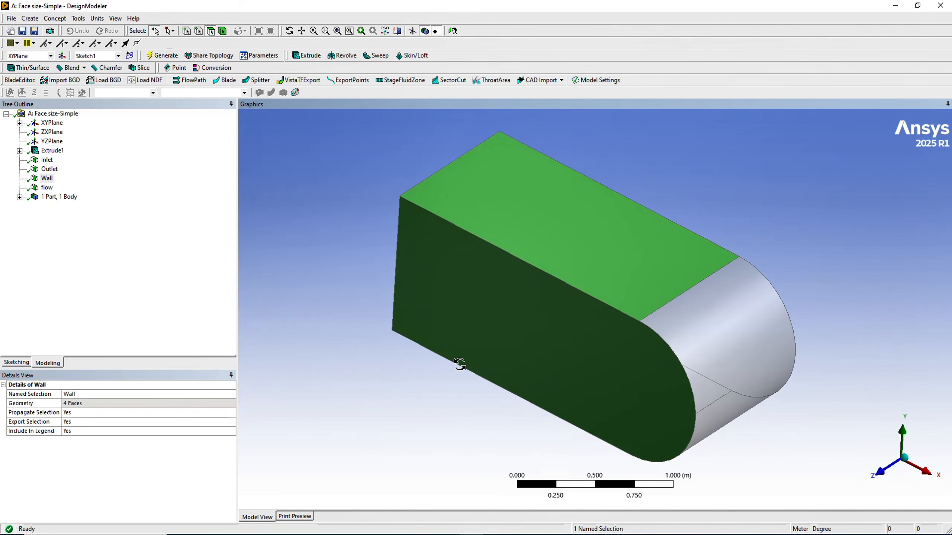
left_click(47, 188)
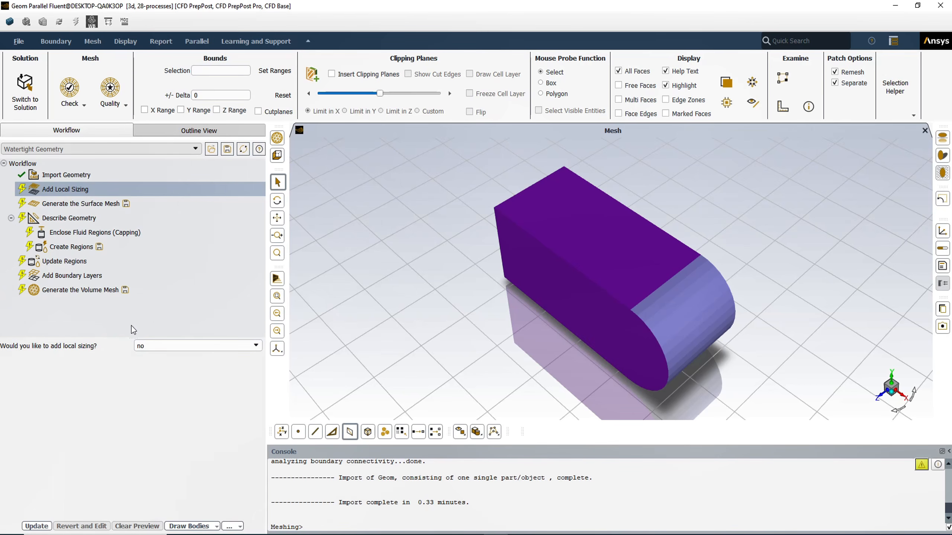
In Fluent Meshing, describe the geometry as only fluid regions with no voids and generate the volume mesh including the incomplete upstream tasks.
left_click(65, 220)
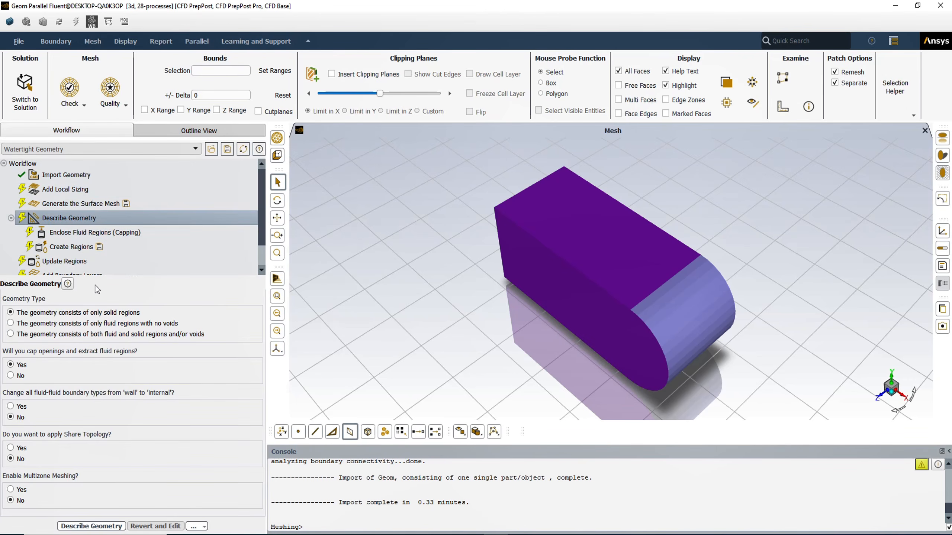
left_click(33, 325)
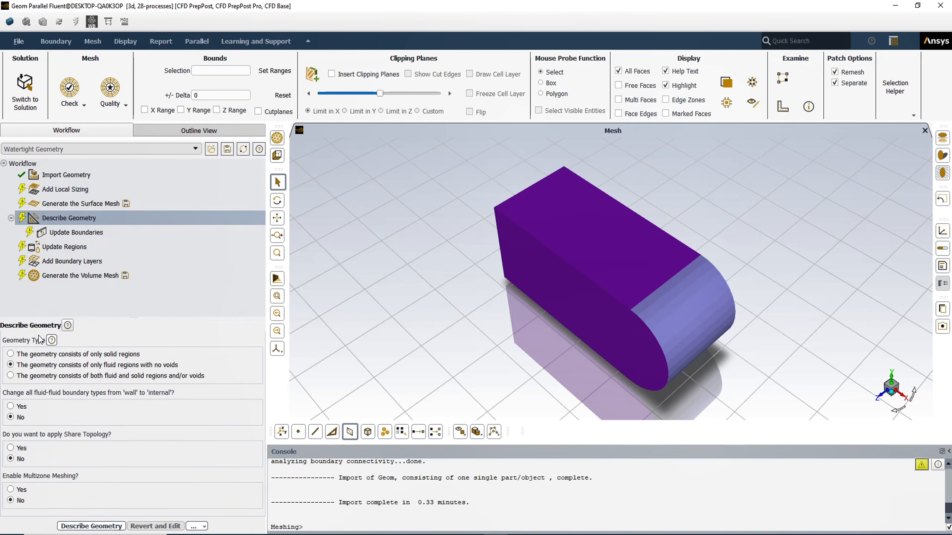
left_click(47, 277)
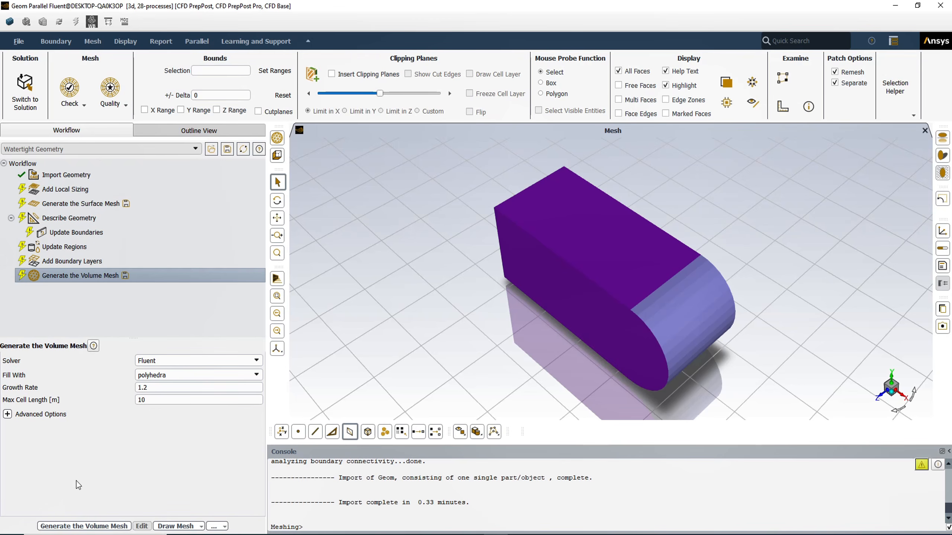
left_click(80, 527)
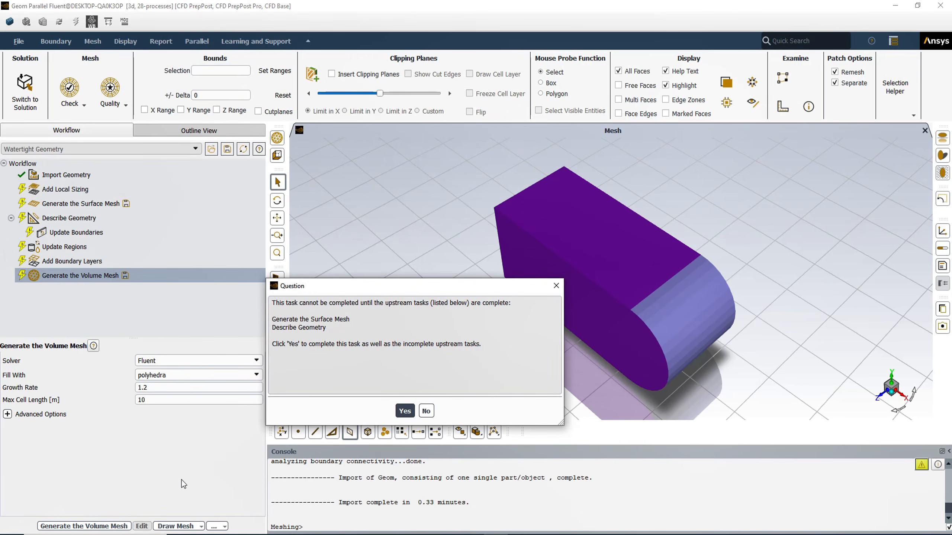
left_click(405, 411)
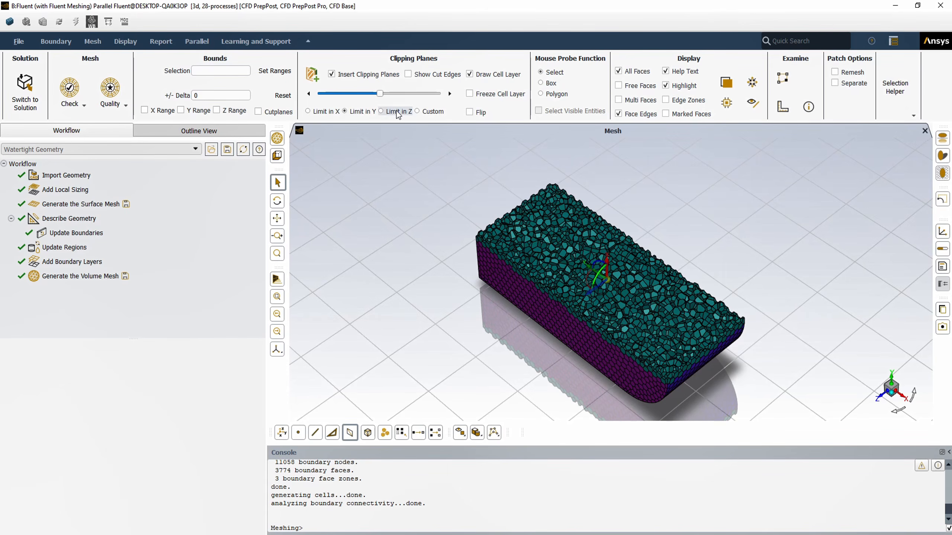
Turn off the clipping plane and report the mesh size of the polyhedral volume mesh.
left_click(332, 75)
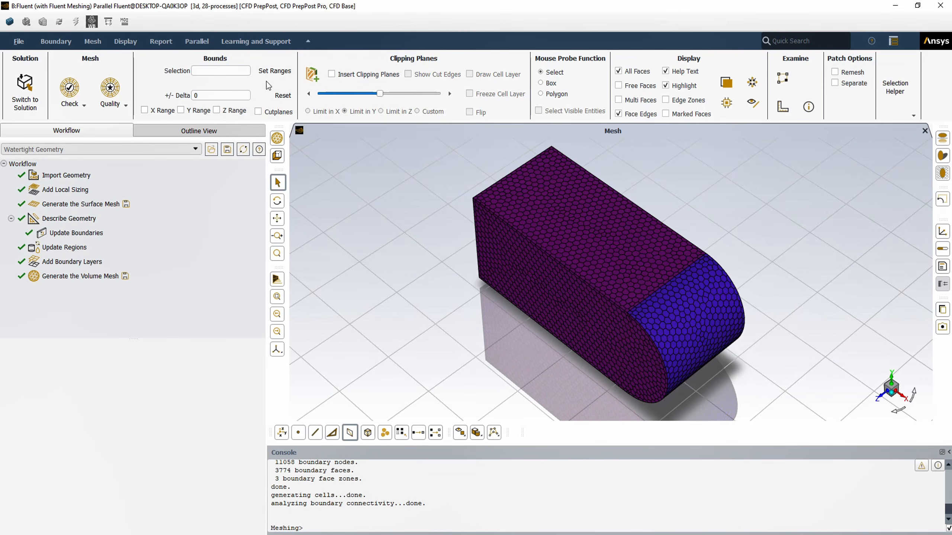
left_click(153, 41)
left_click(174, 57)
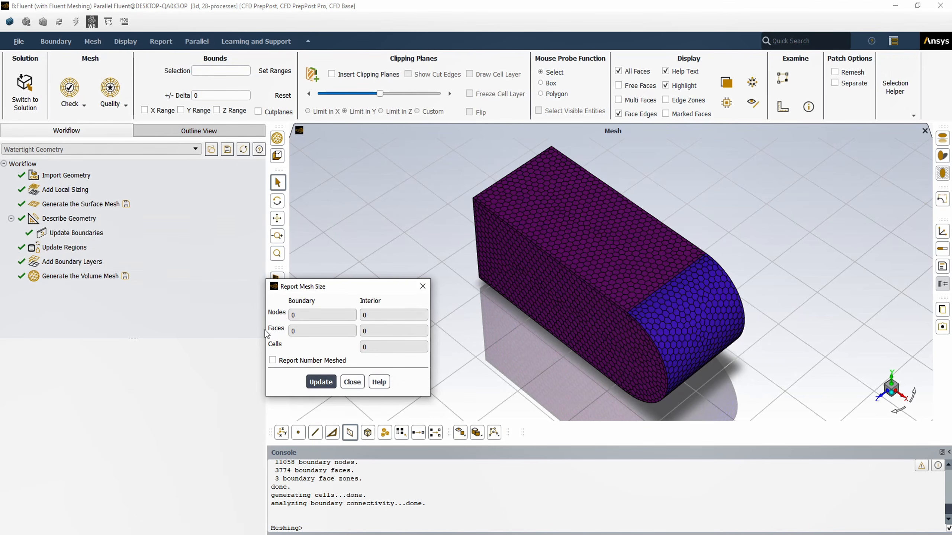
left_click(320, 381)
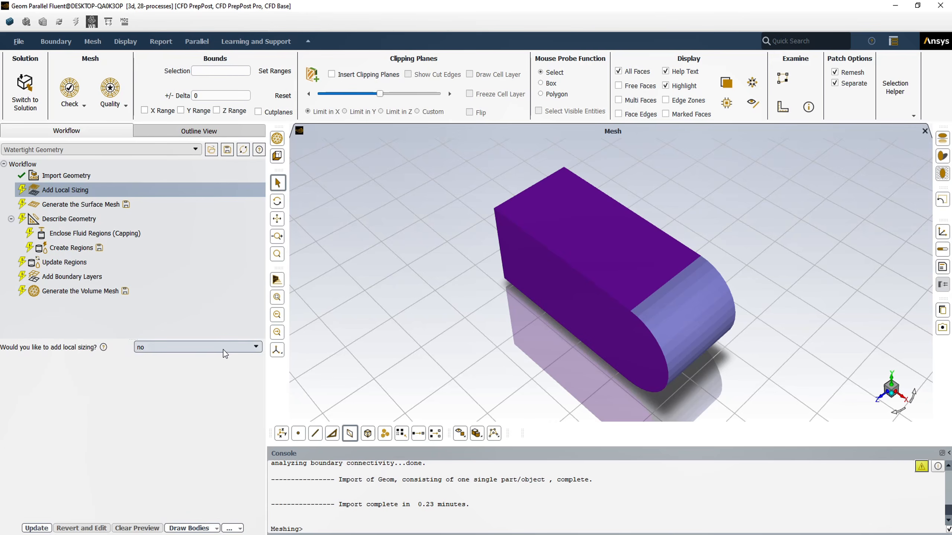
Add the Face Size local sizing facesize_1 on the inlet and outlet labels with a target mesh size of 0.002 m.
left_click(223, 350)
left_click(210, 357)
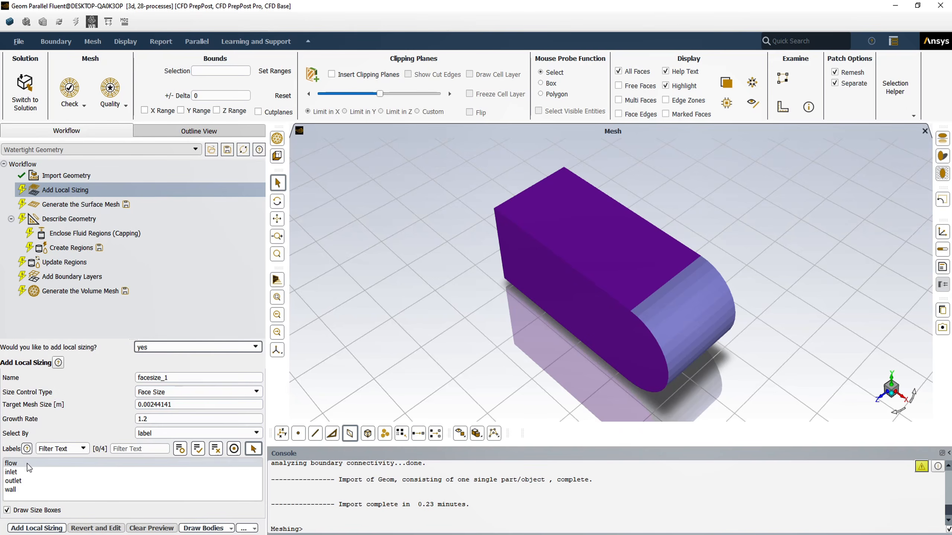
left_click(23, 474)
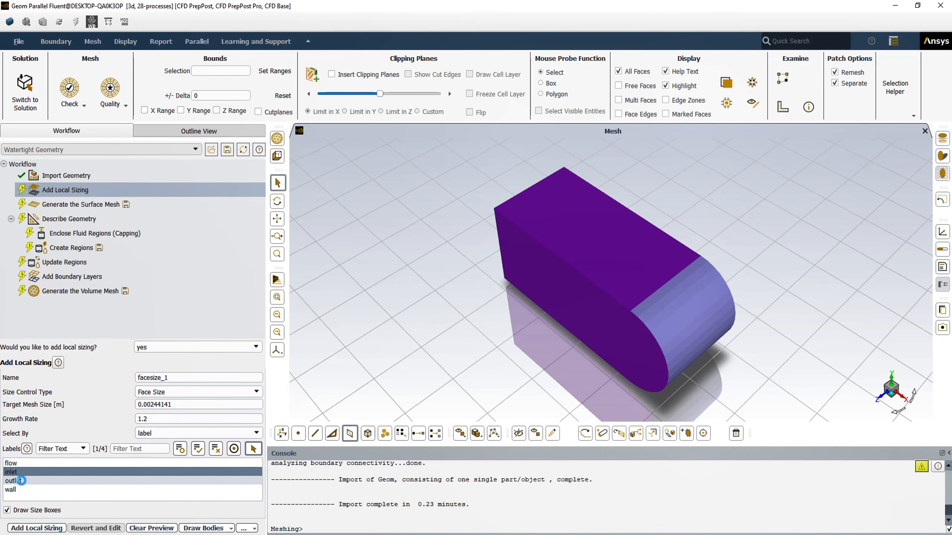
left_click(20, 481)
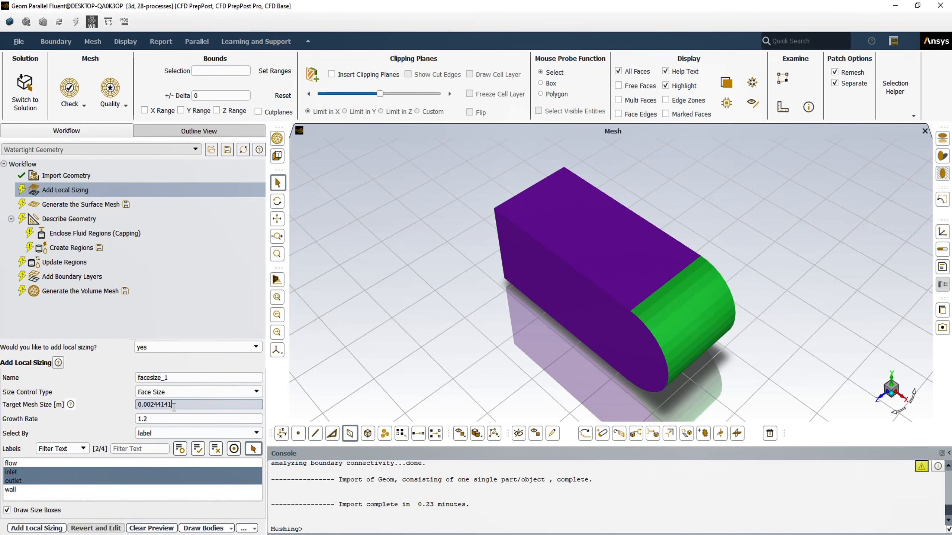
left_click_drag(175, 405, 155, 405)
key("BackSpace")
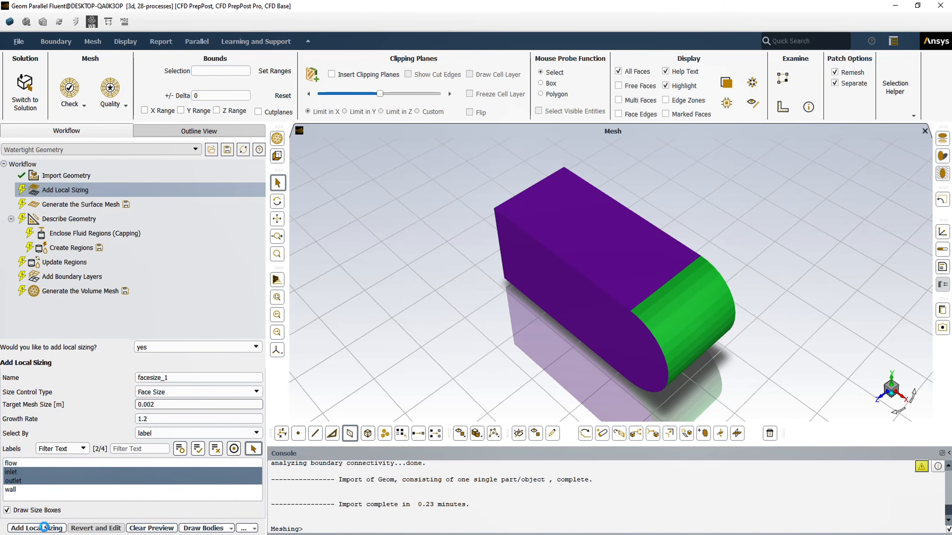
left_click(42, 529)
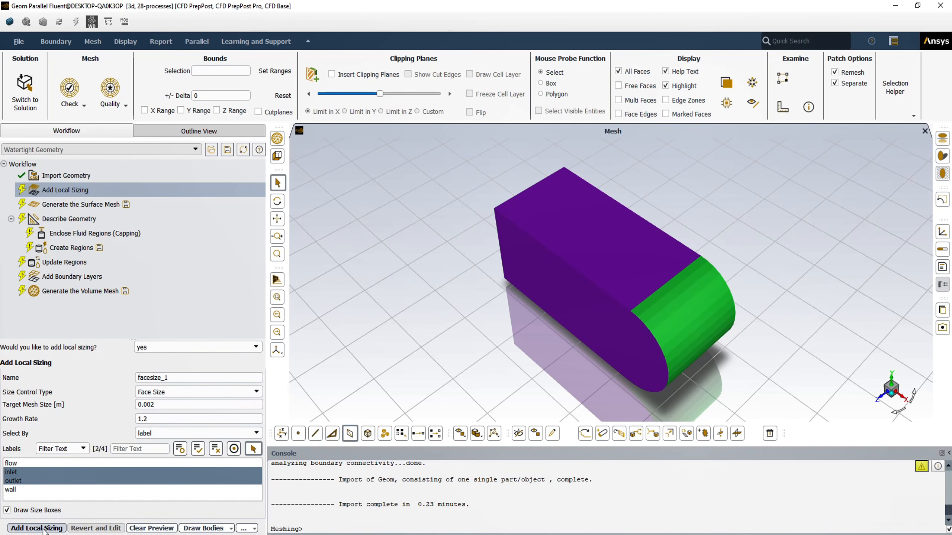
Set the geometry type to only fluid regions with no voids and generate the locally sized volume mesh with its upstream tasks.
left_click(65, 233)
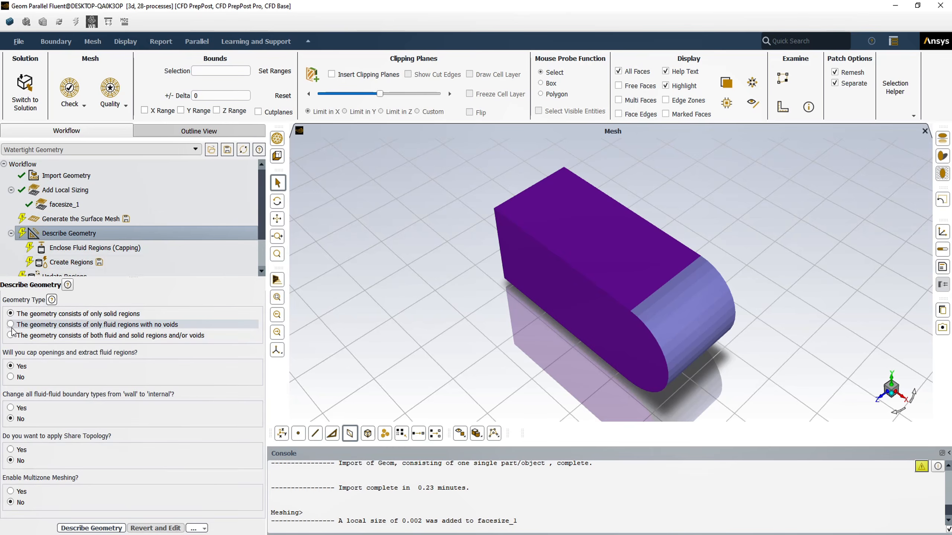
left_click(12, 327)
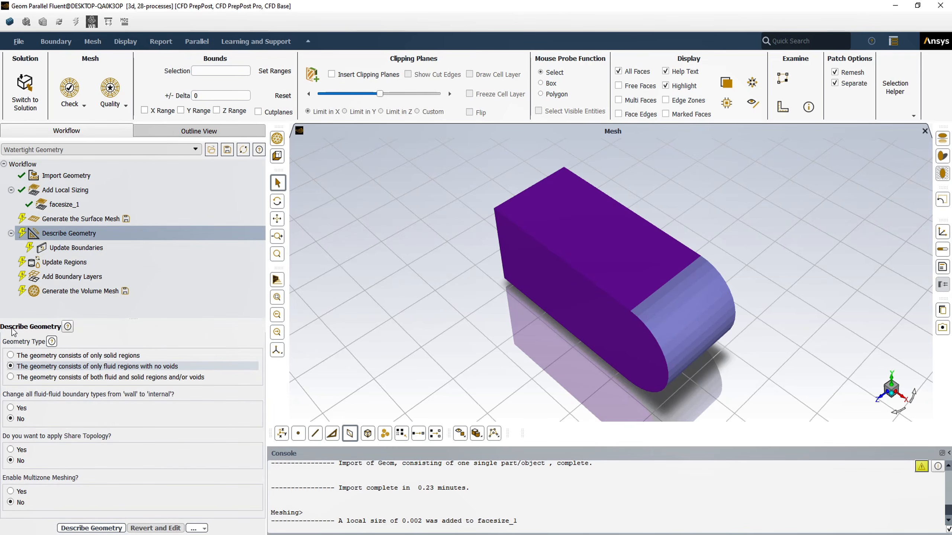
left_click(31, 294)
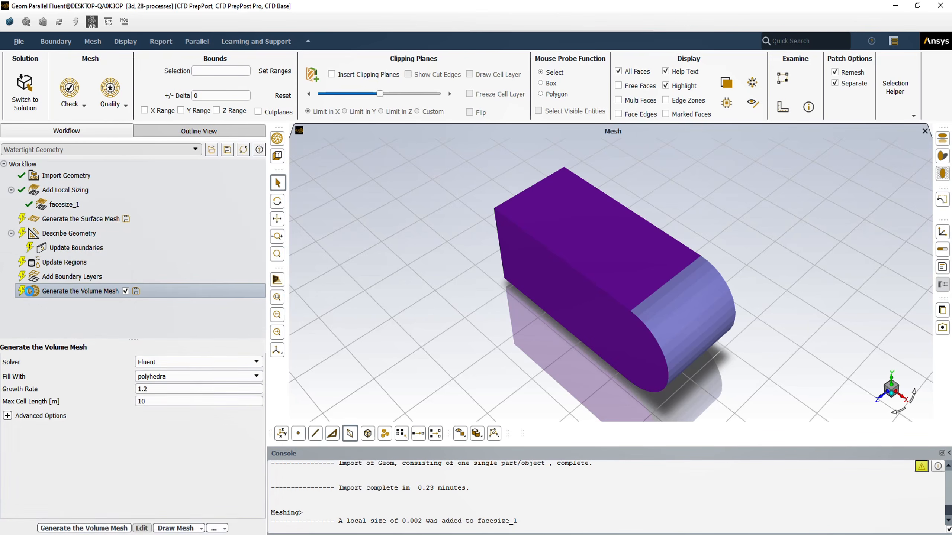
left_click(69, 529)
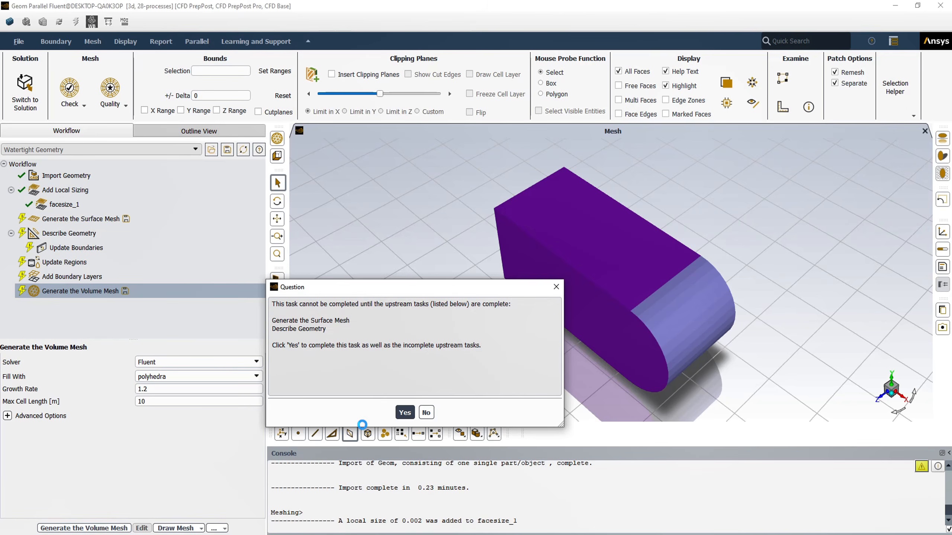
left_click(402, 414)
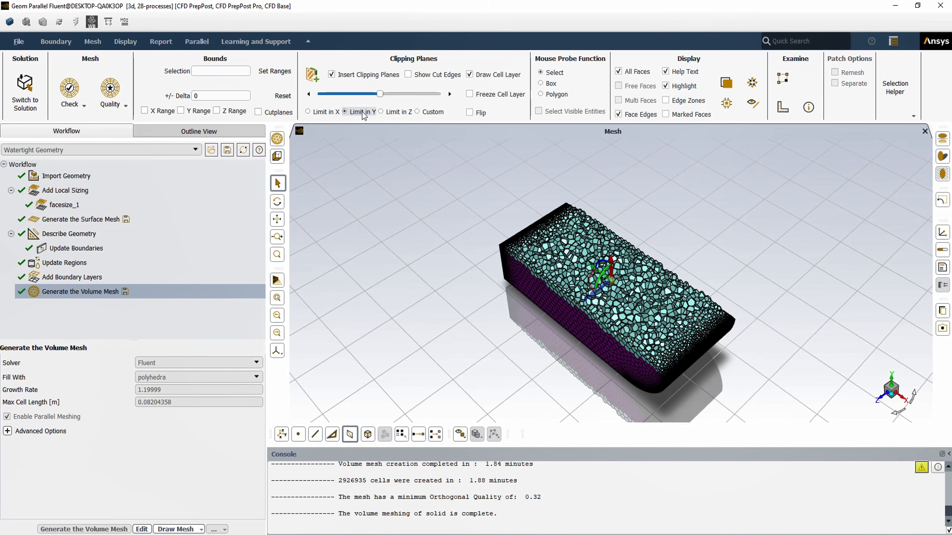
Turn off the clipping plane and examine the refined surface mesh at the inlet and its transition to the walls.
left_click(331, 74)
left_click(331, 75)
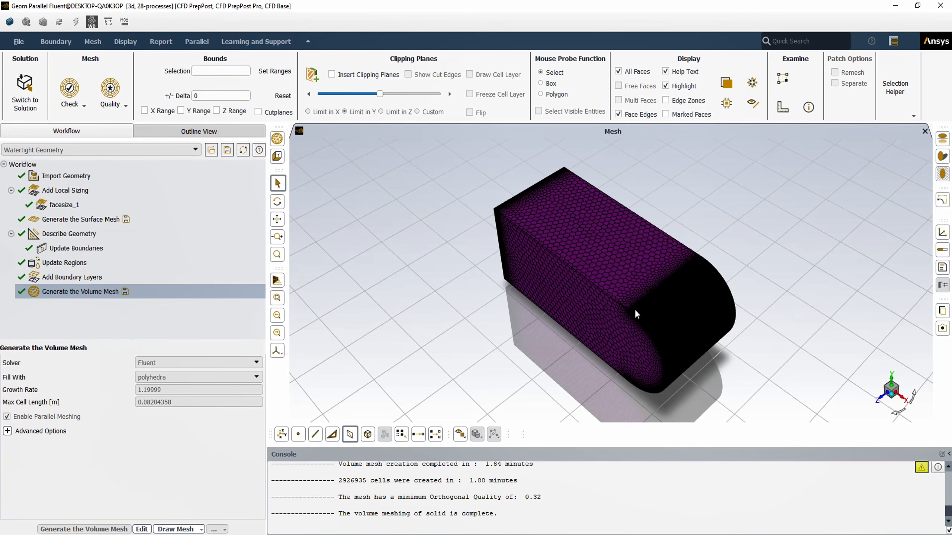
mouse_move(638, 308)
left_mouse_down()
mouse_move(696, 288)
mouse_move(823, 279)
left_mouse_up()
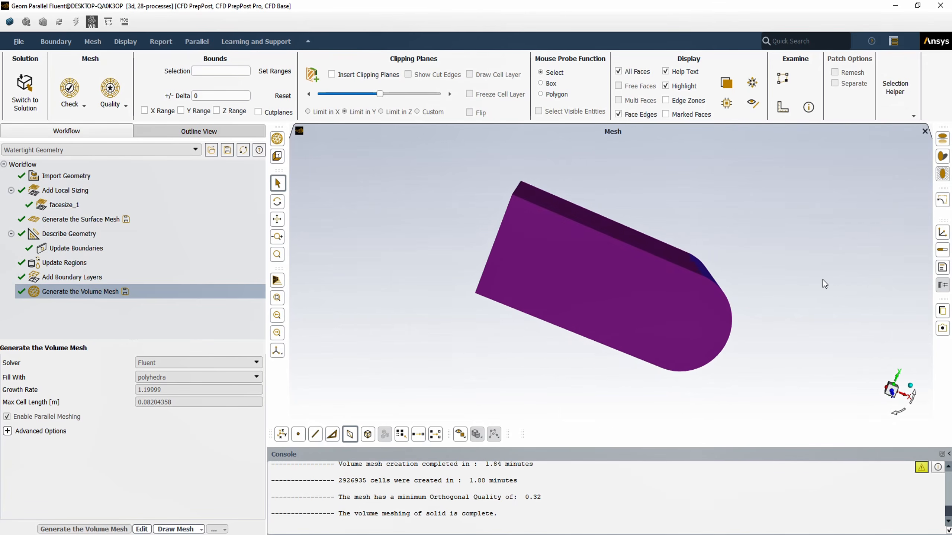
mouse_move(675, 279)
left_mouse_down()
mouse_move(663, 292)
mouse_move(702, 333)
left_mouse_up()
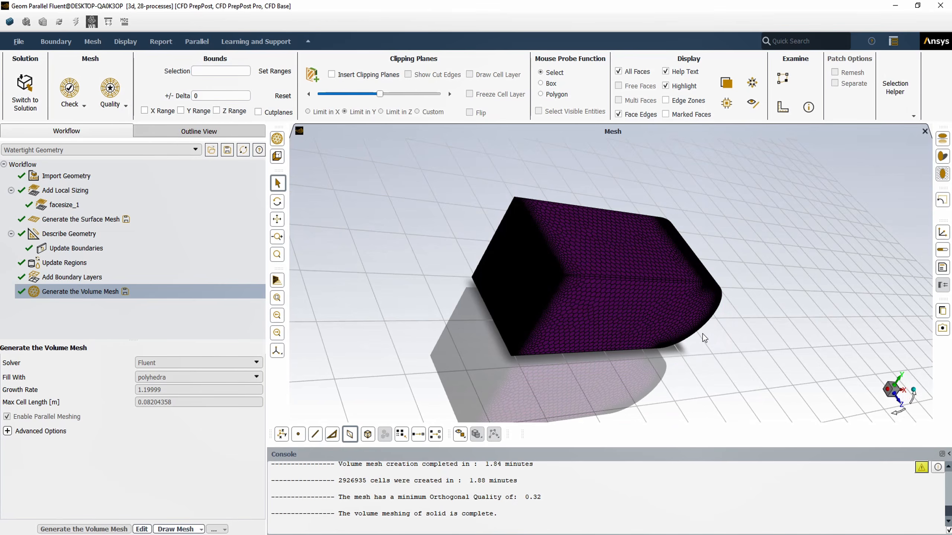
scroll(543, 262, "up", 8)
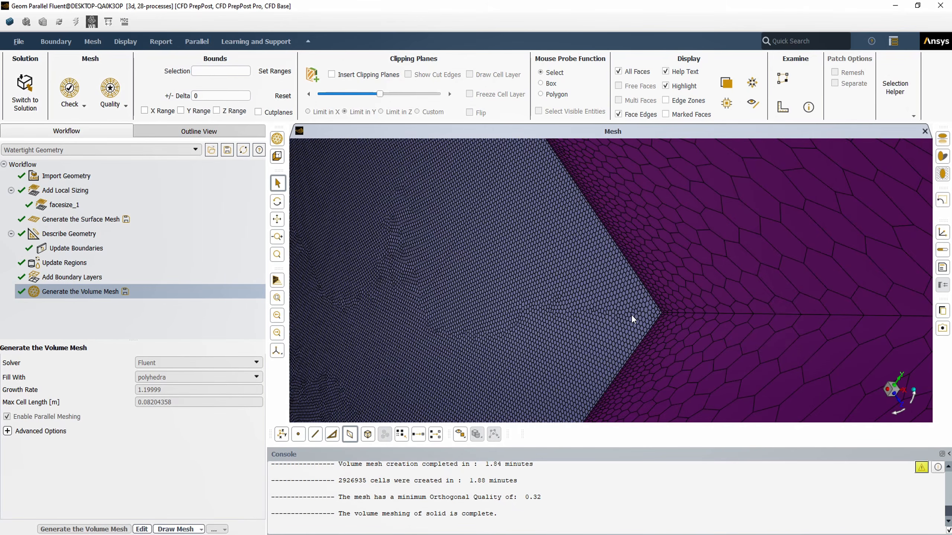
scroll(633, 317, "down", 10)
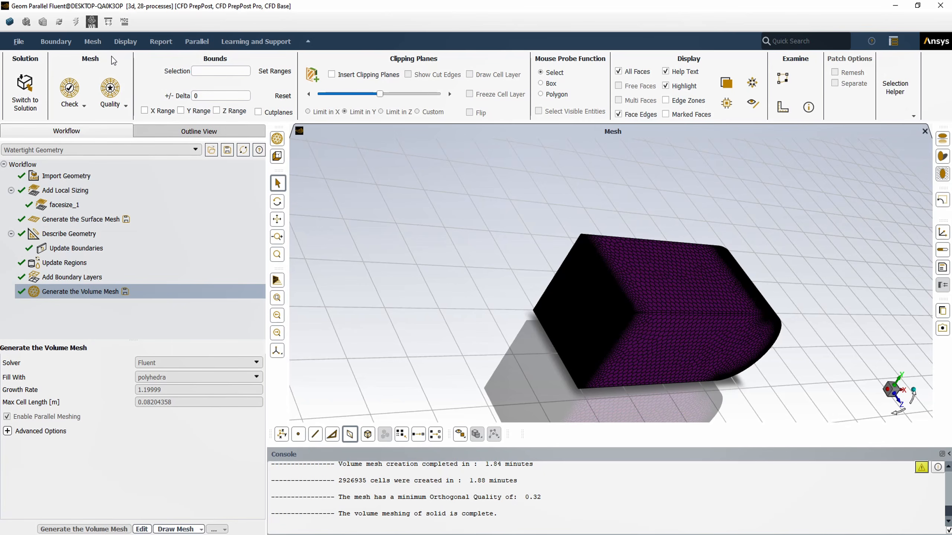
Report the mesh size of the face-sized mesh and check its cell count.
left_click(158, 40)
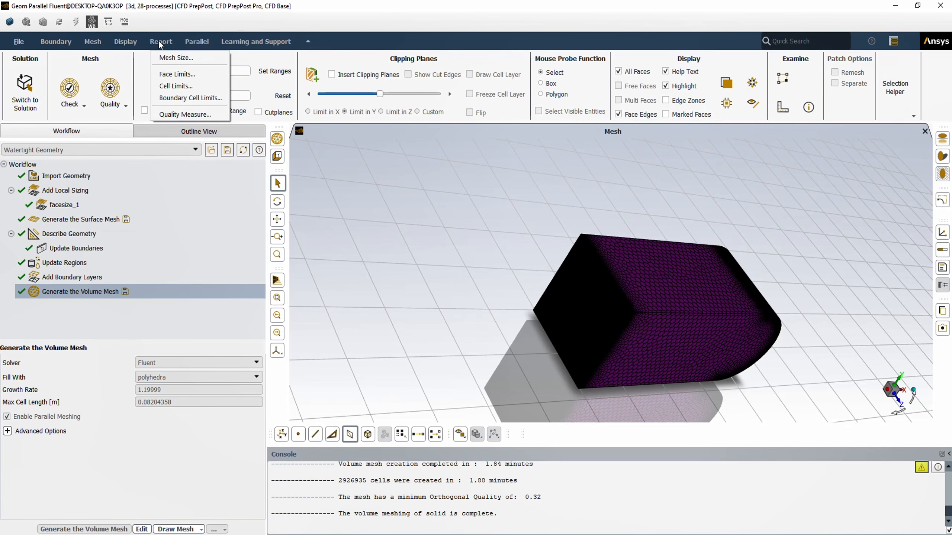
left_click(165, 54)
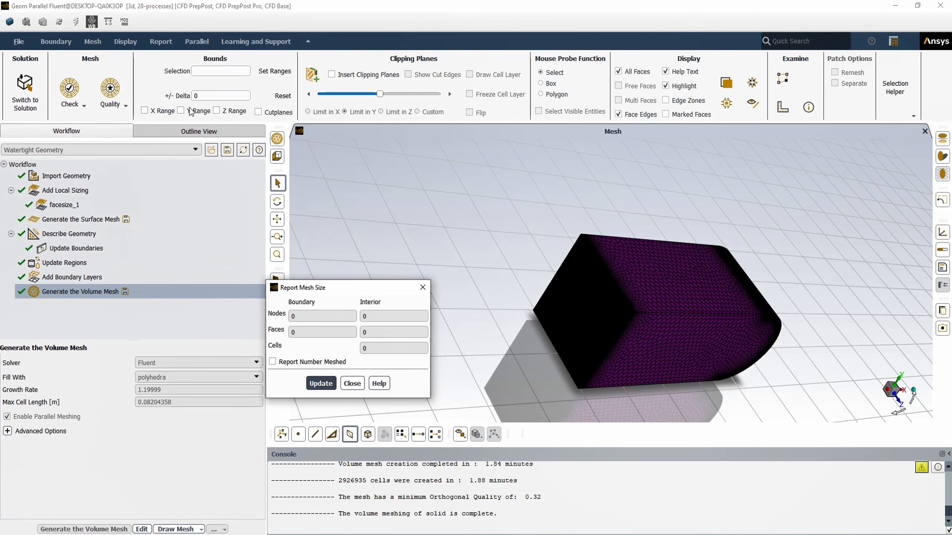
left_click(321, 383)
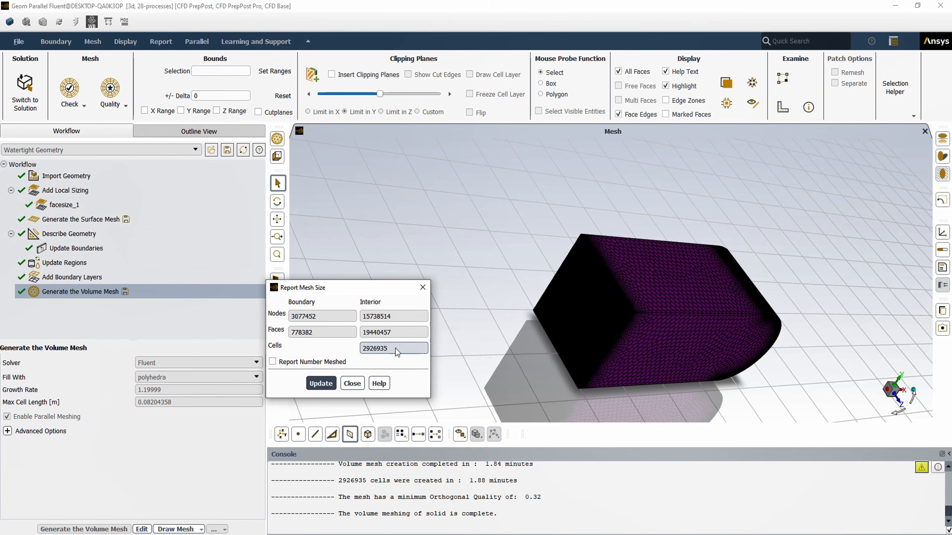
left_click_drag(396, 349, 374, 352)
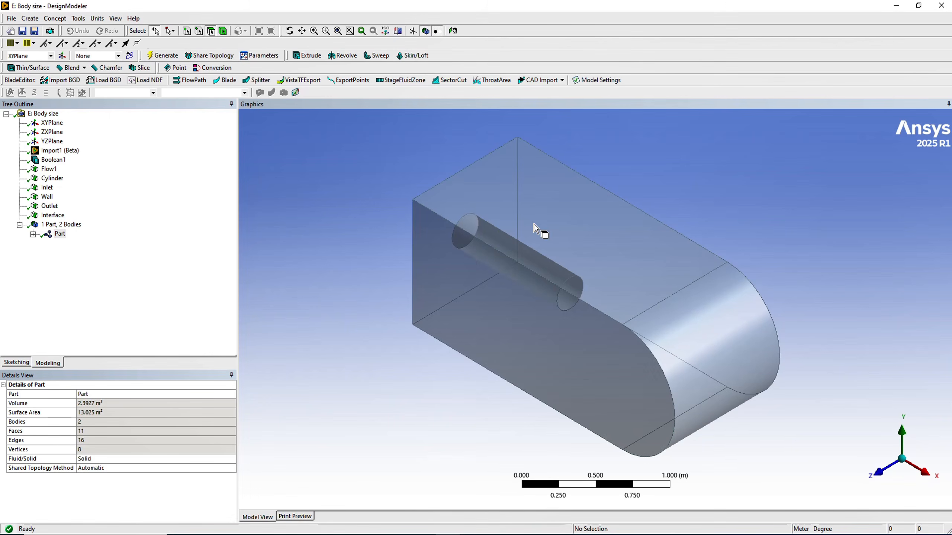
Inspect the two-body geometry from several angles, hiding the inner cylinder body and then showing all bodies again.
middle_click_drag(458, 266, 711, 217)
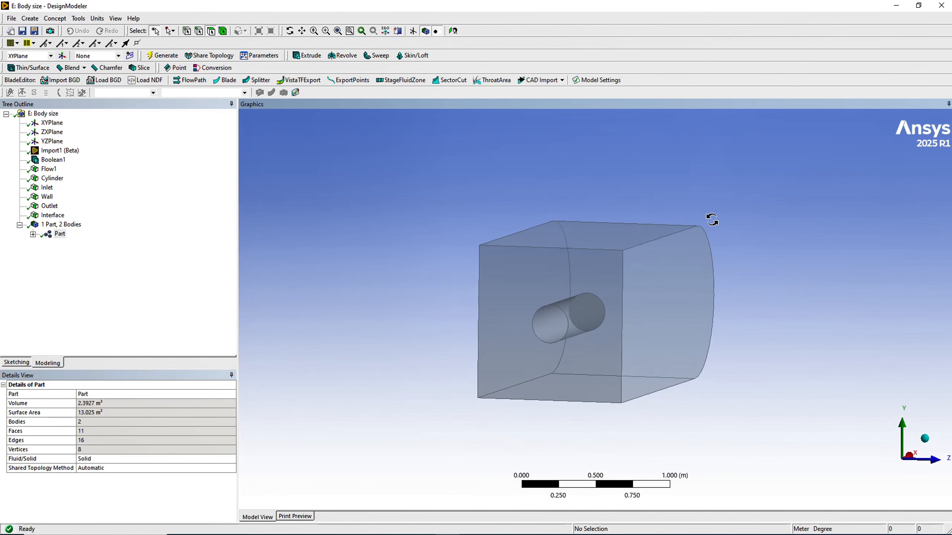
left_click(33, 235)
left_click(75, 245)
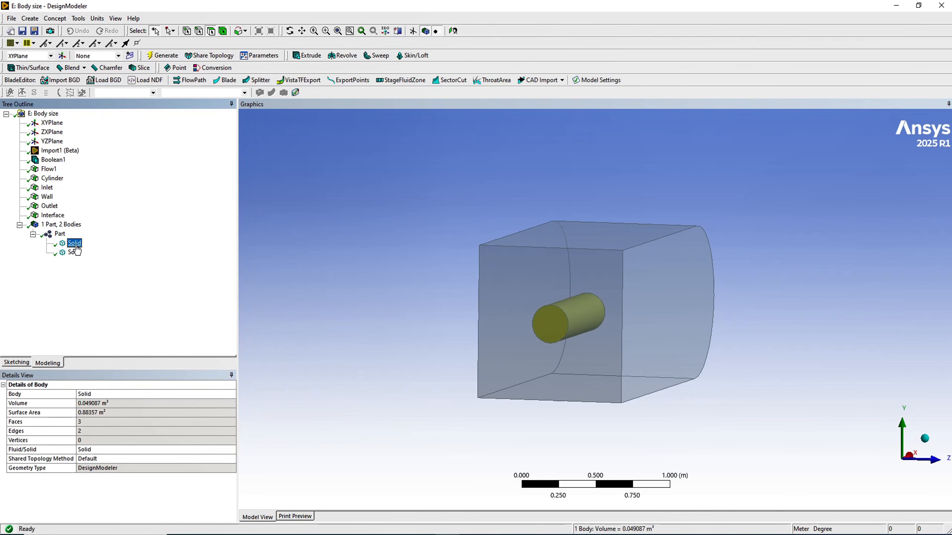
right_click(76, 249)
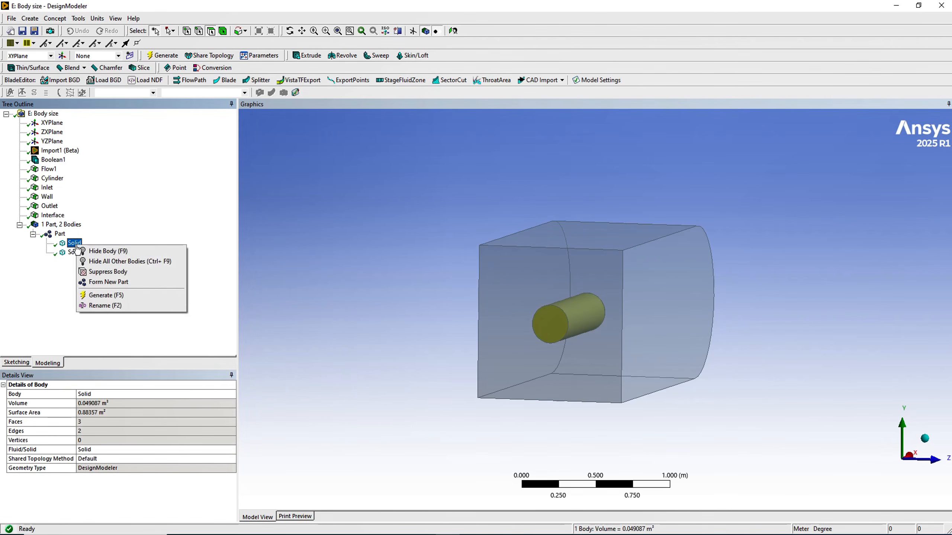
left_click(94, 254)
middle_click_drag(549, 329, 517, 330)
right_click(285, 270)
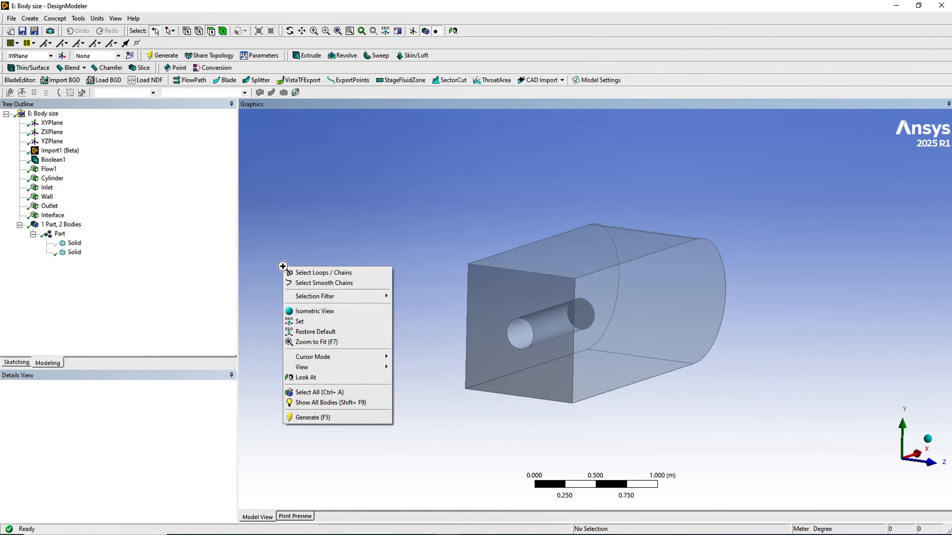
left_click(325, 403)
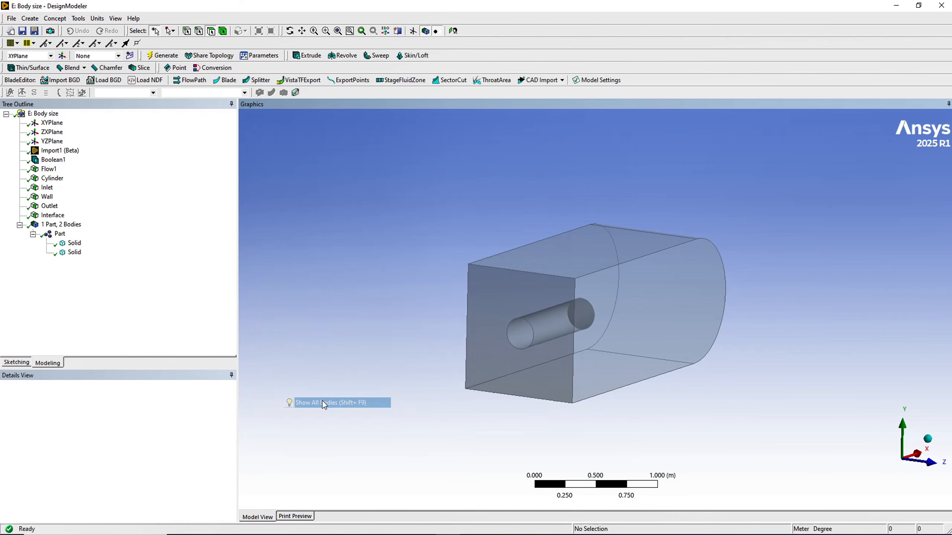
middle_click_drag(416, 366, 478, 385)
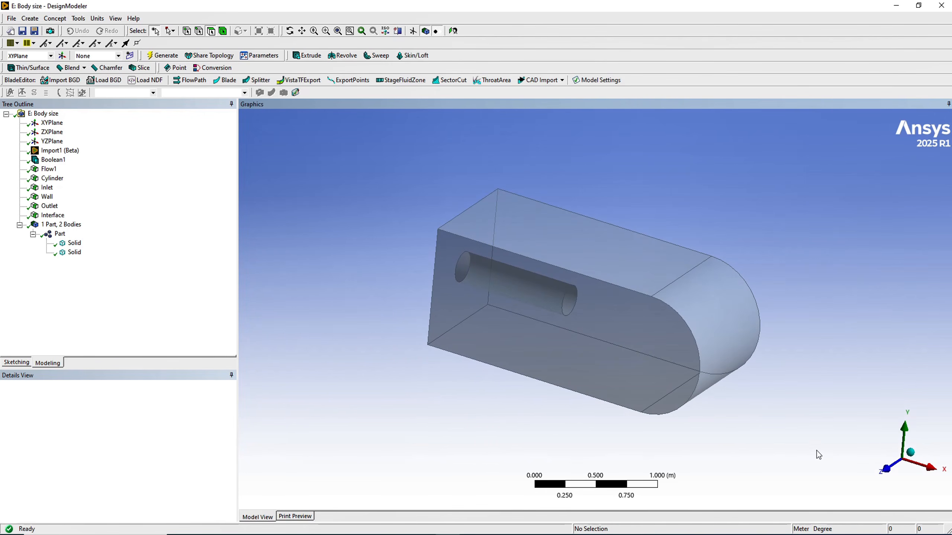
Review the Flow1, Cylinder, Inlet, Wall, Outlet and Interface named selections and the part that groups both bodies.
left_click(48, 169)
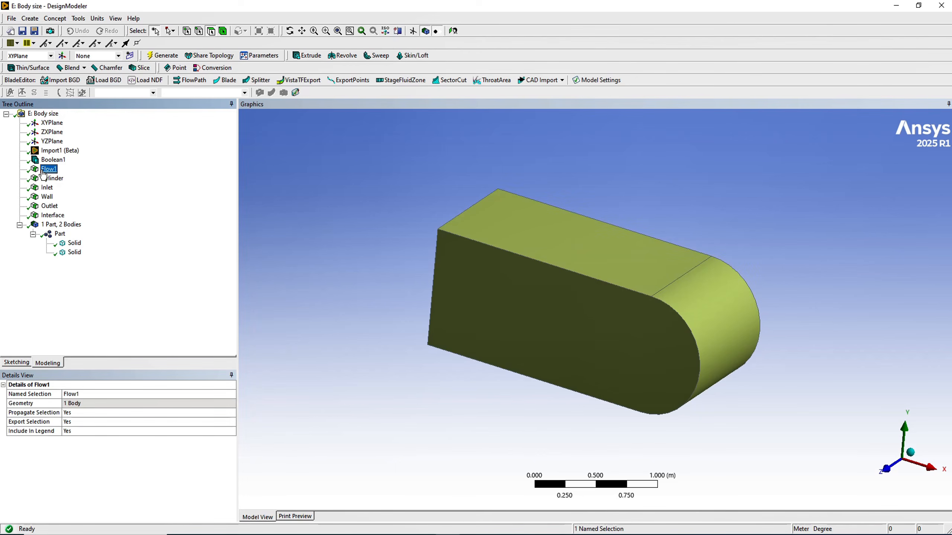
left_click(45, 180)
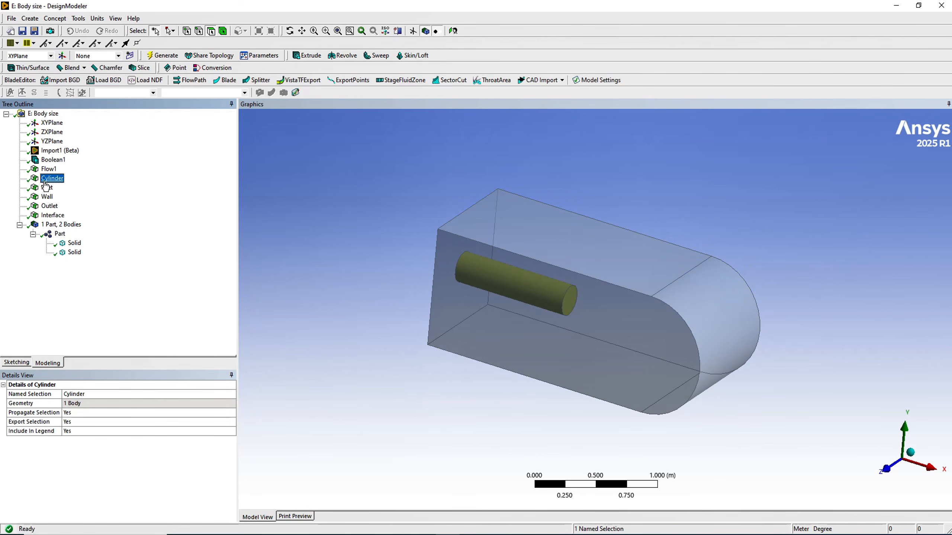
left_click(47, 188)
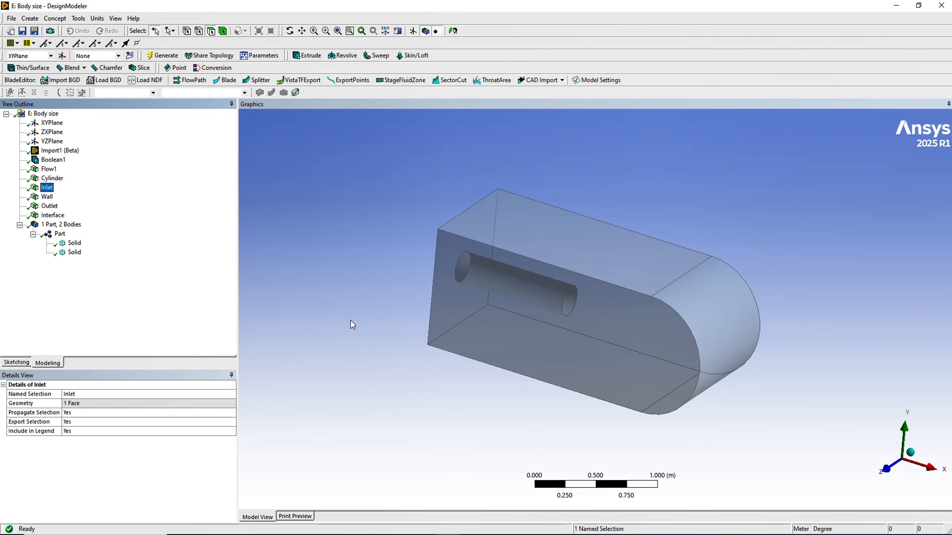
middle_click_drag(351, 320, 492, 314)
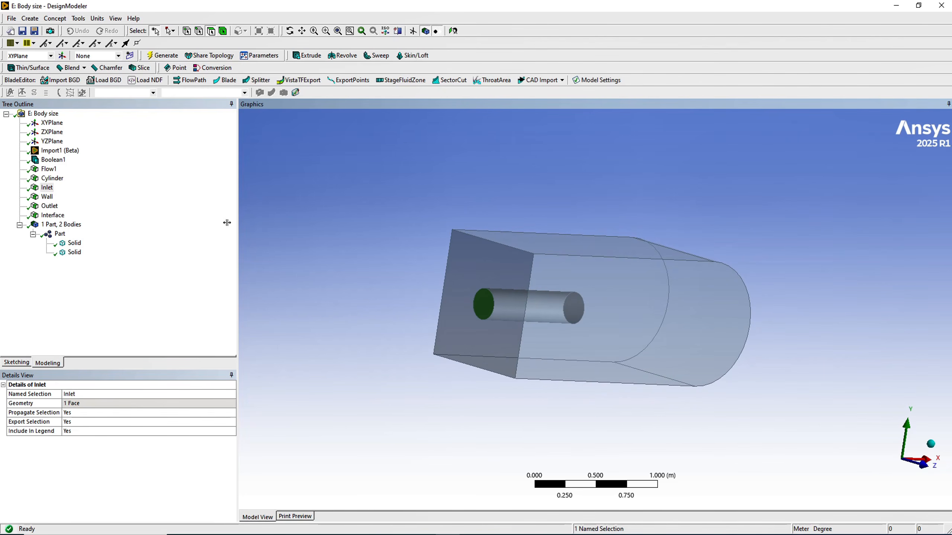
left_click(49, 198)
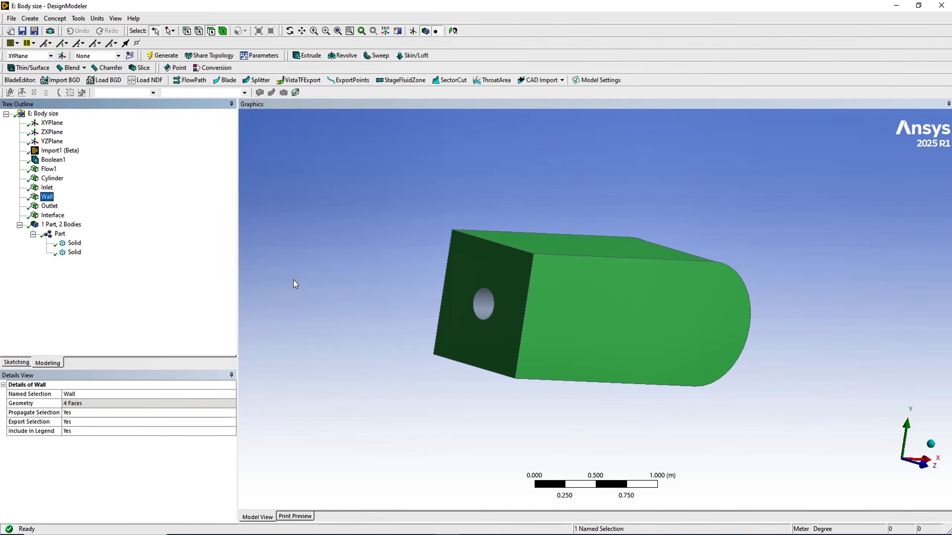
middle_click_drag(370, 293, 279, 286)
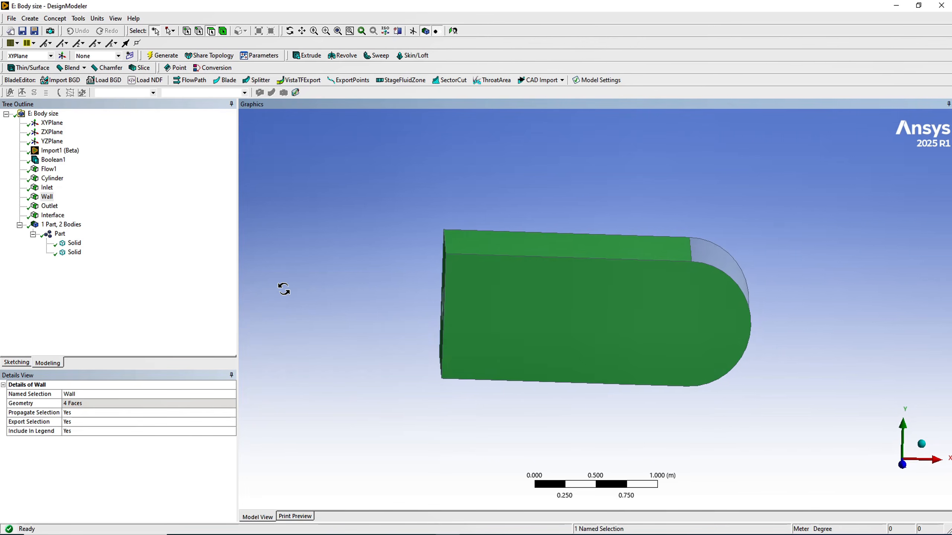
left_click(49, 207)
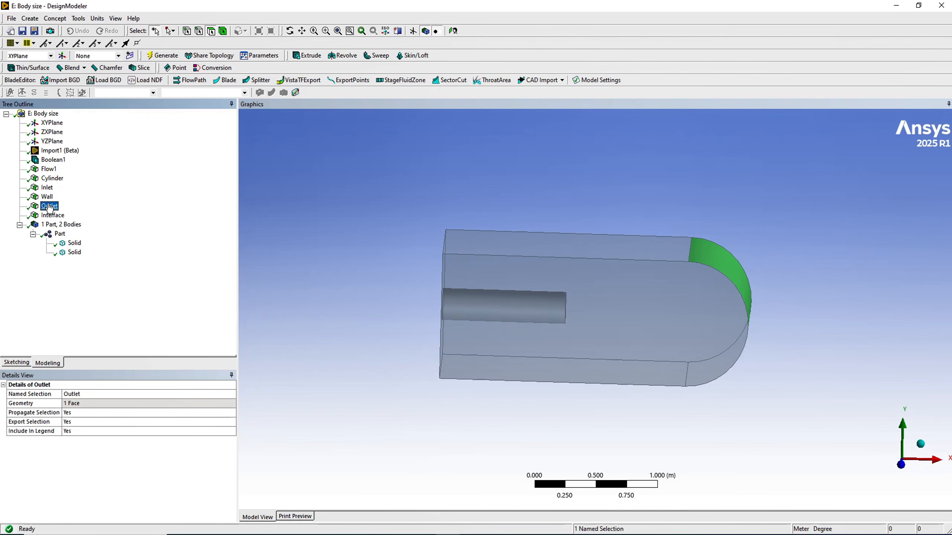
left_click(52, 217)
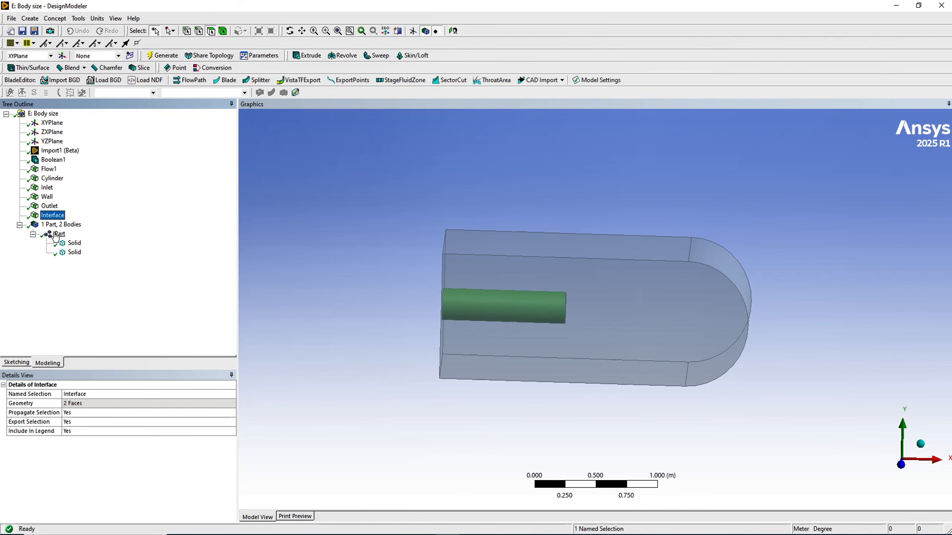
left_click(59, 234)
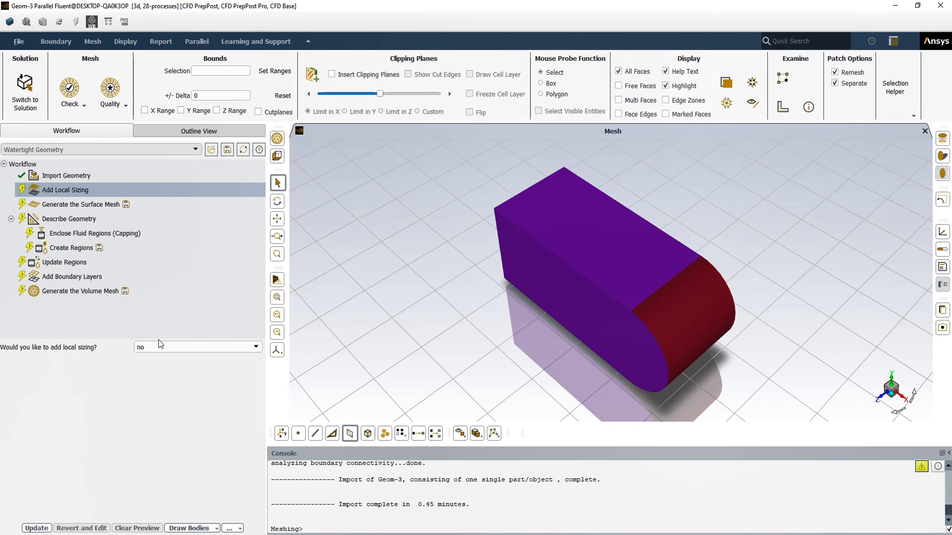
Set the geometry type to both fluid and solid regions and/or voids, and generate the volume mesh without local sizing, including its upstream tasks.
left_click(83, 220)
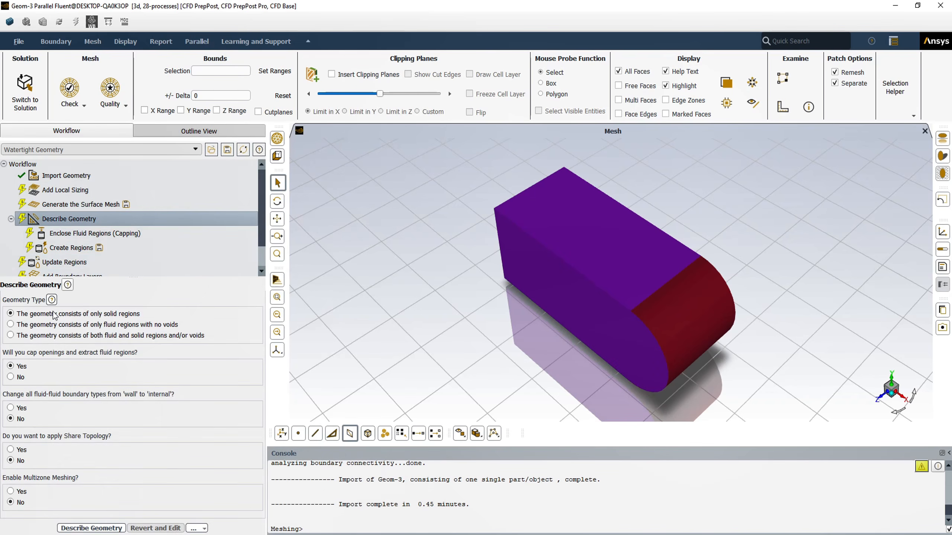
left_click(53, 338)
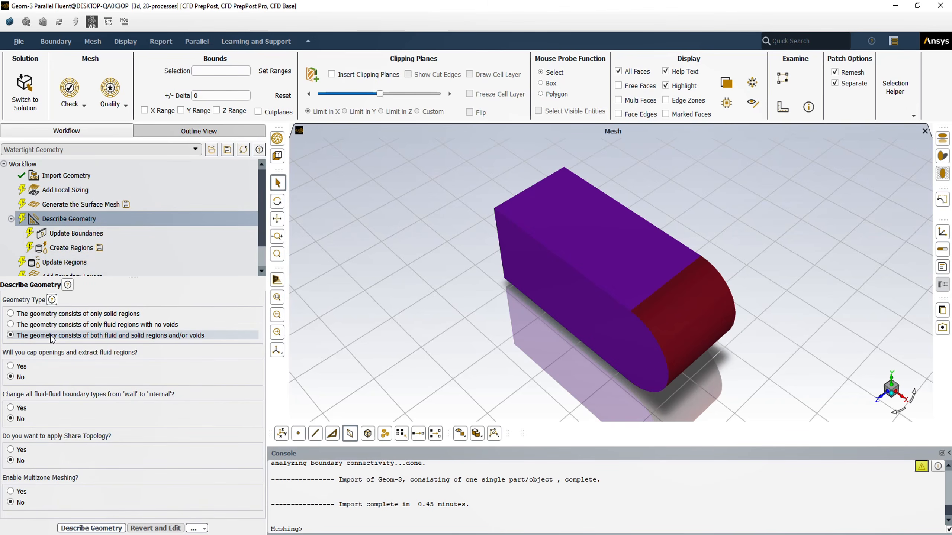
scroll(56, 248, "down", 1)
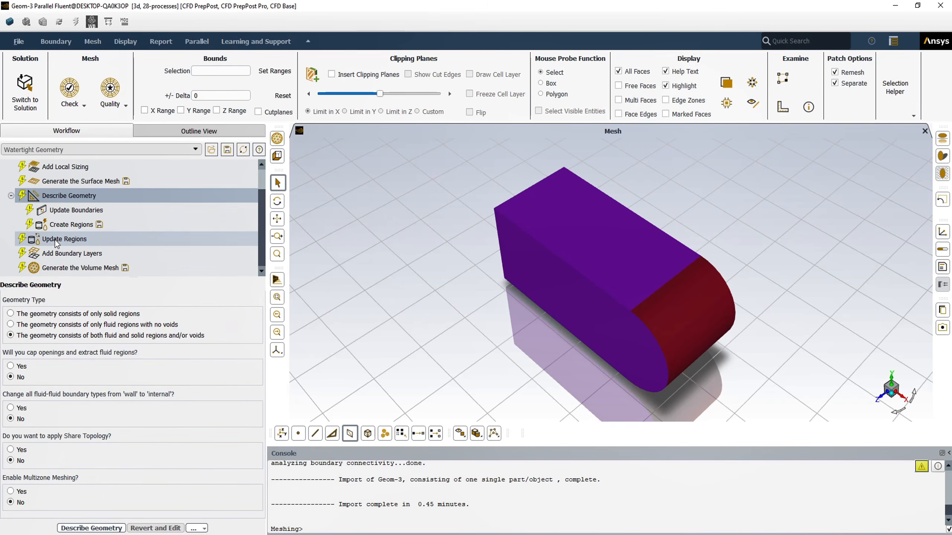
left_click(62, 268)
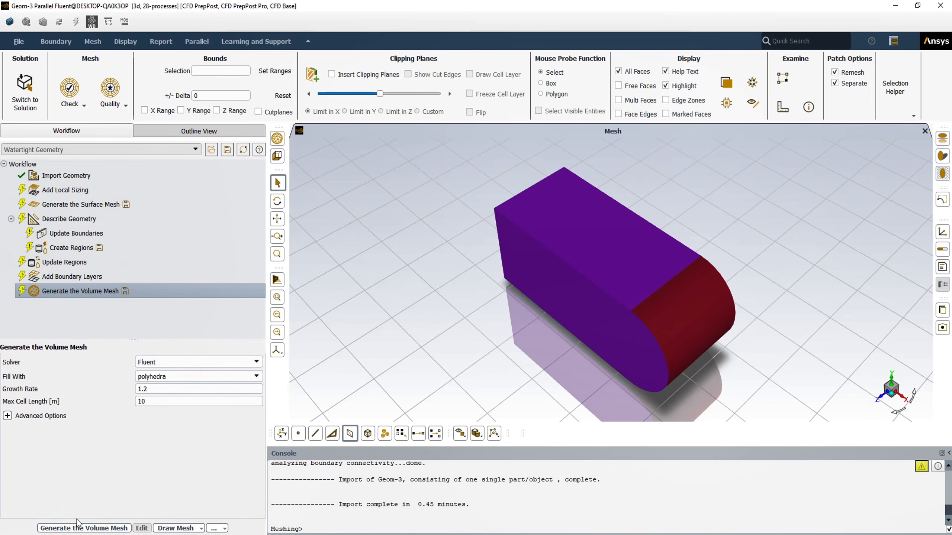
left_click(81, 528)
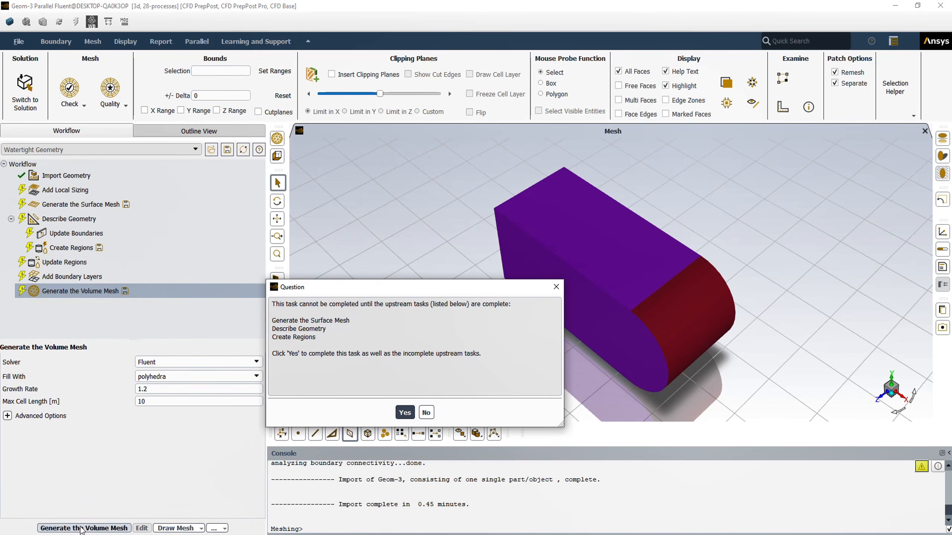
left_click(403, 414)
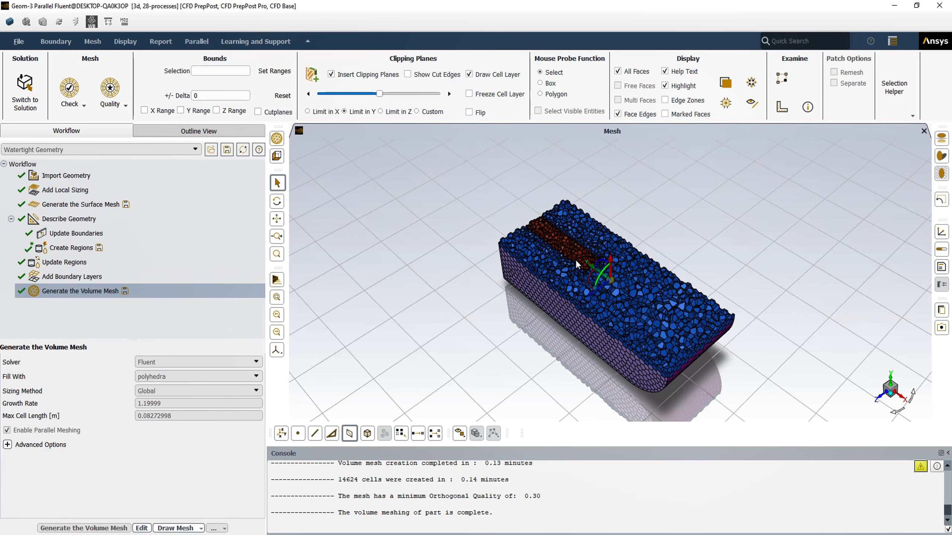
Report the mesh size of the mesh without local sizing and check its cell count.
left_click(159, 40)
left_click(168, 58)
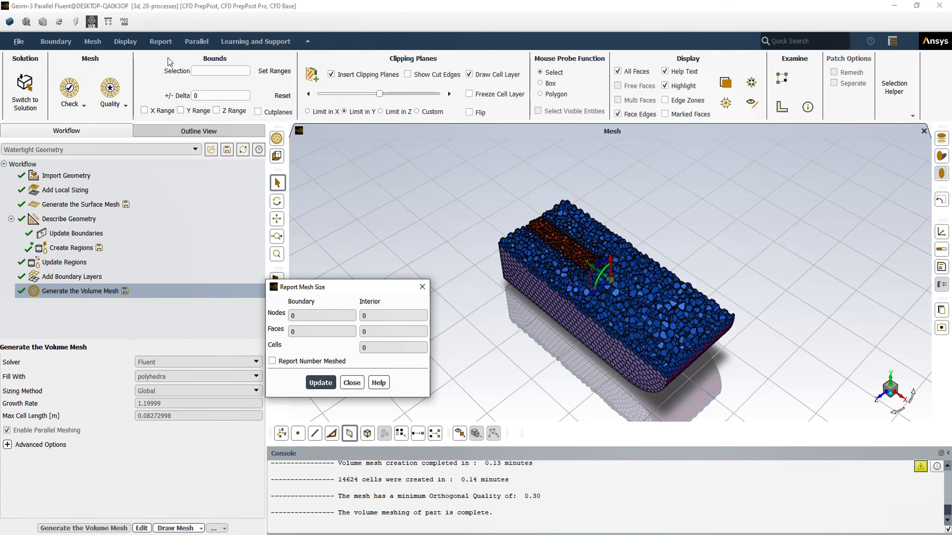
left_click(319, 383)
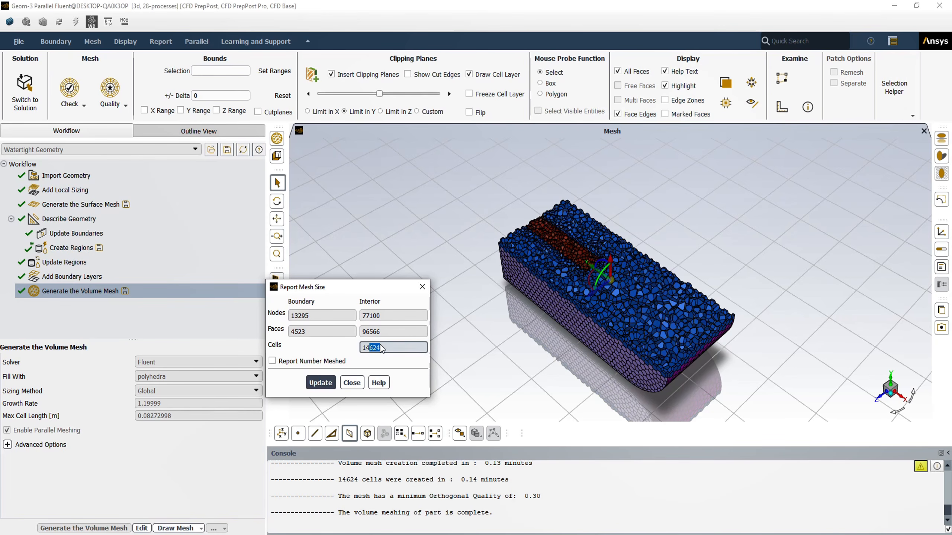
left_click(423, 287)
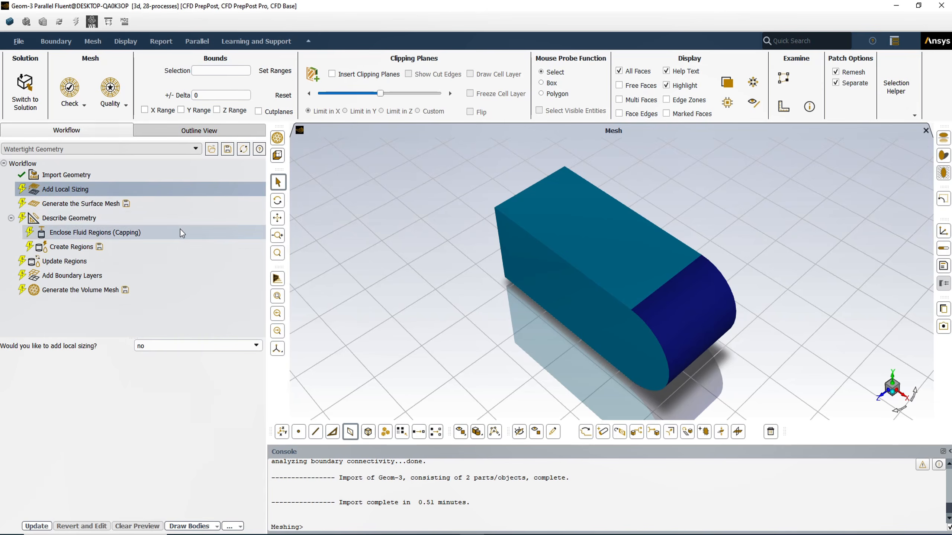
Add the Body Size local sizing bodysize_1 on the cylinder label with a target mesh size of 0.0024 m and growth rate 1.2.
left_click(247, 345)
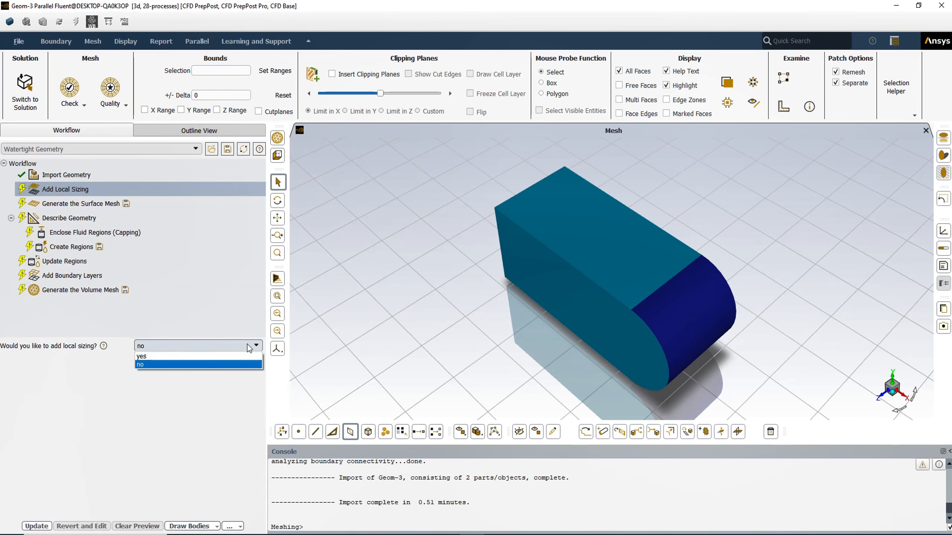
left_click(224, 356)
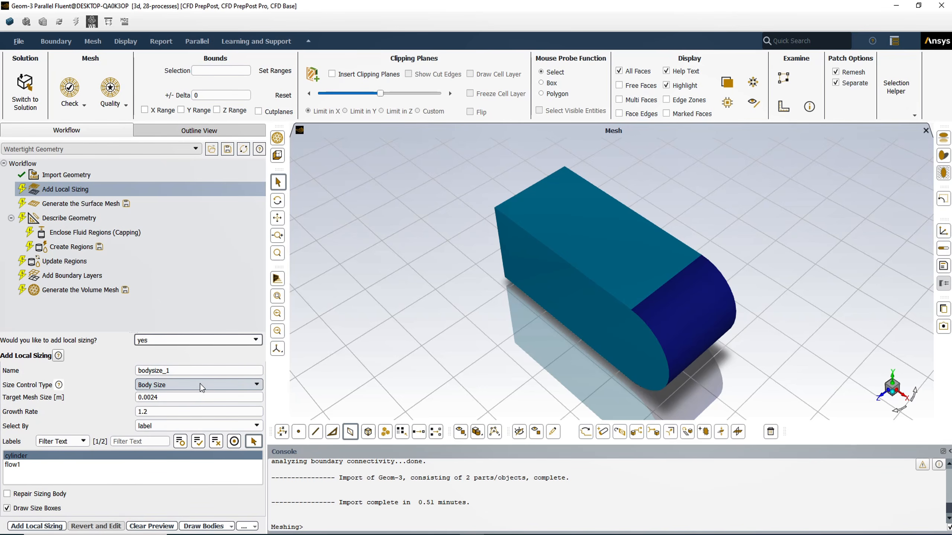
left_click(27, 456)
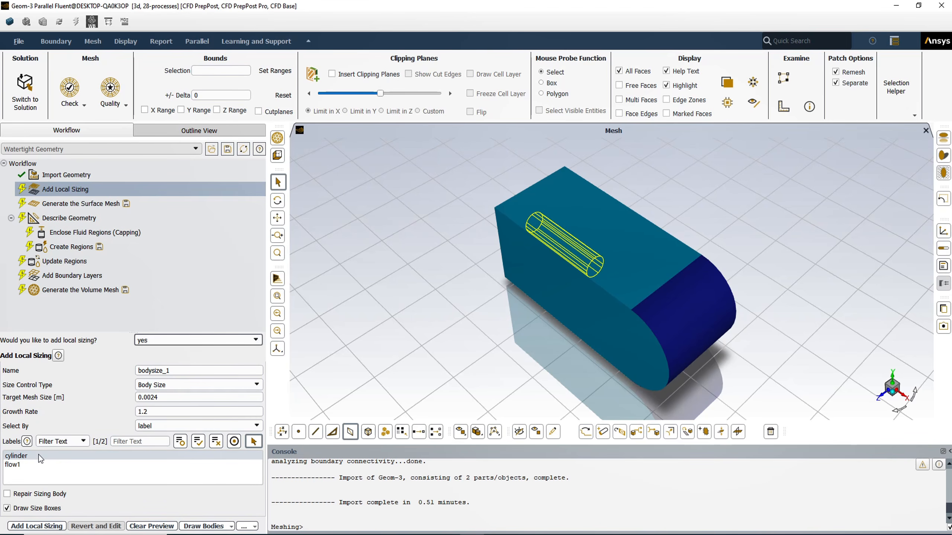
left_click(37, 456)
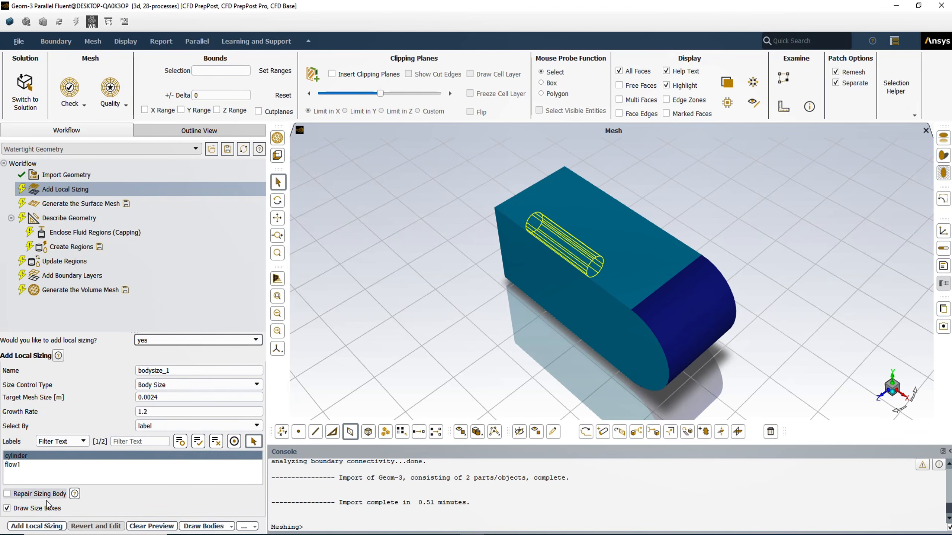
left_click(37, 526)
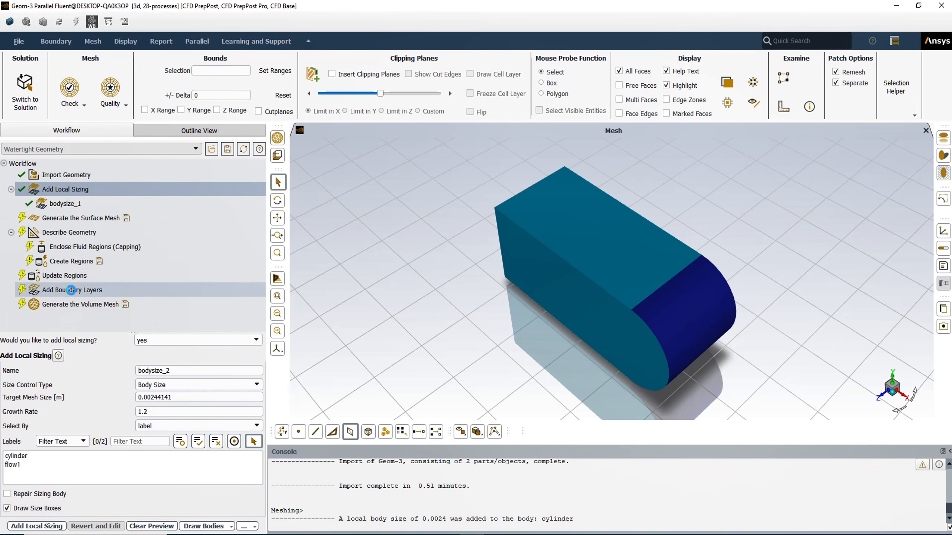
Set the geometry type to only fluid regions with no voids and generate the body-sized polyhedral volume mesh with its upstream tasks.
left_click(74, 232)
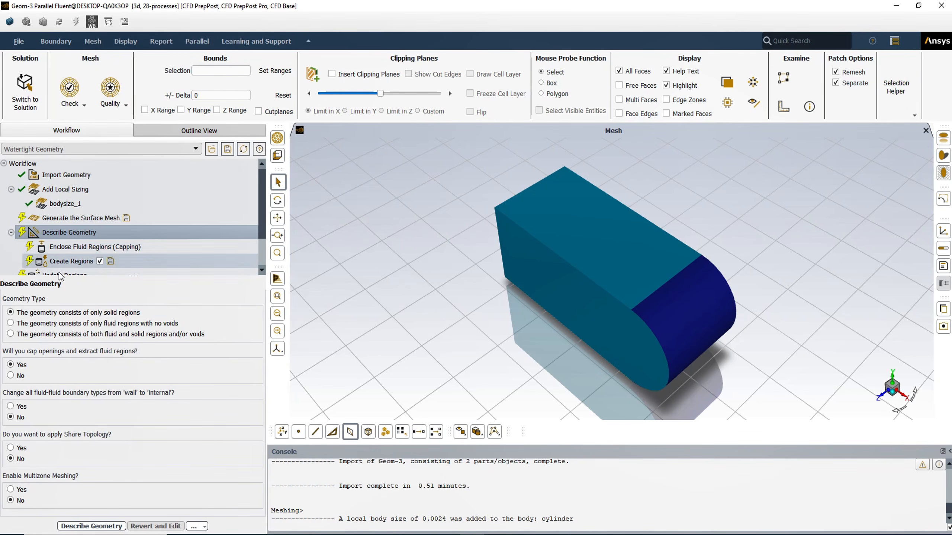
left_click(59, 325)
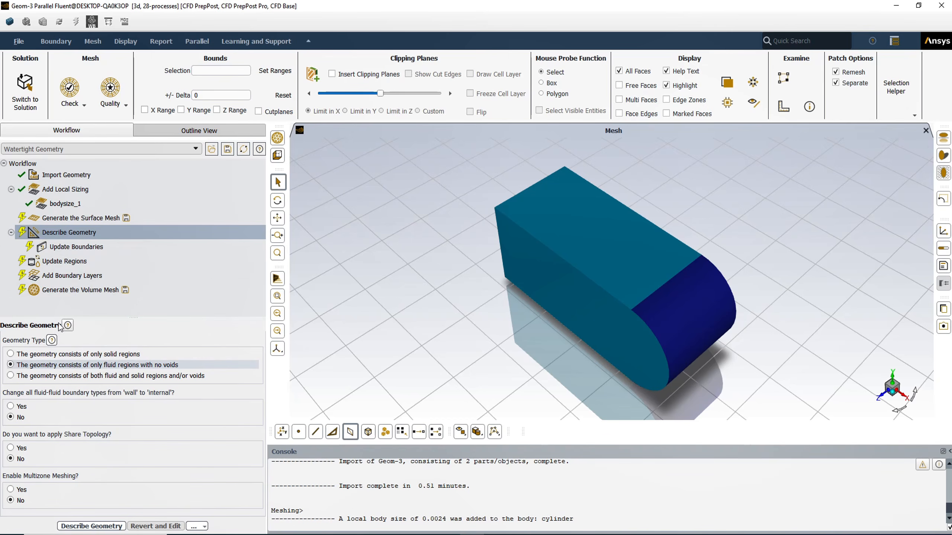
left_click(63, 290)
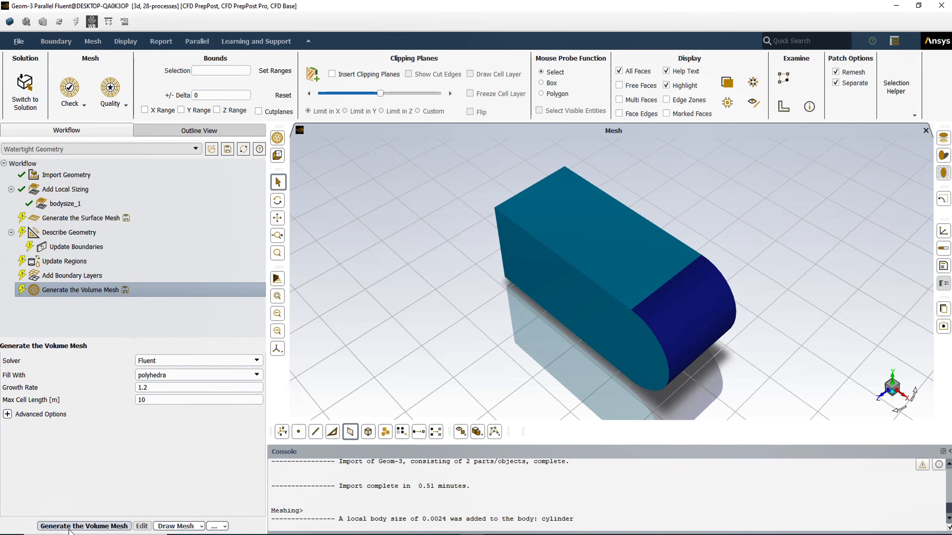
left_click(71, 529)
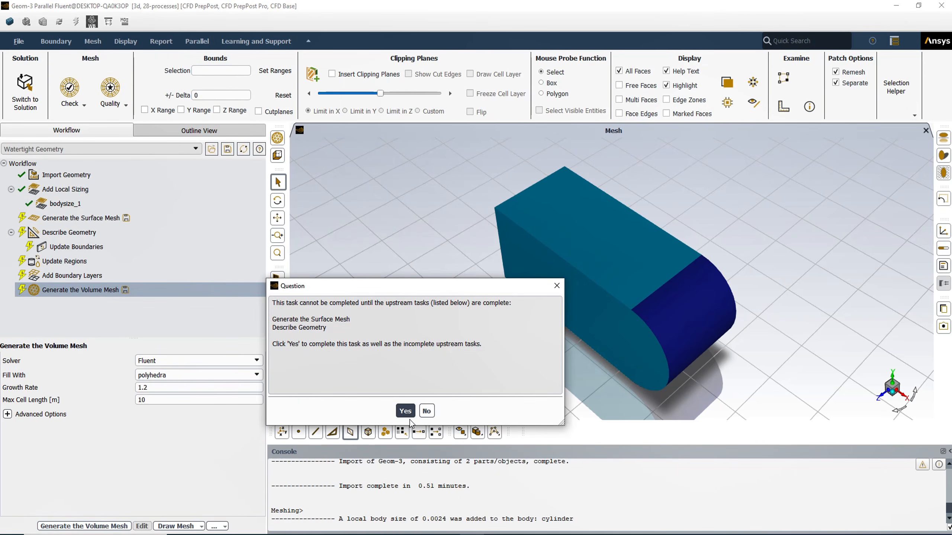
left_click(405, 411)
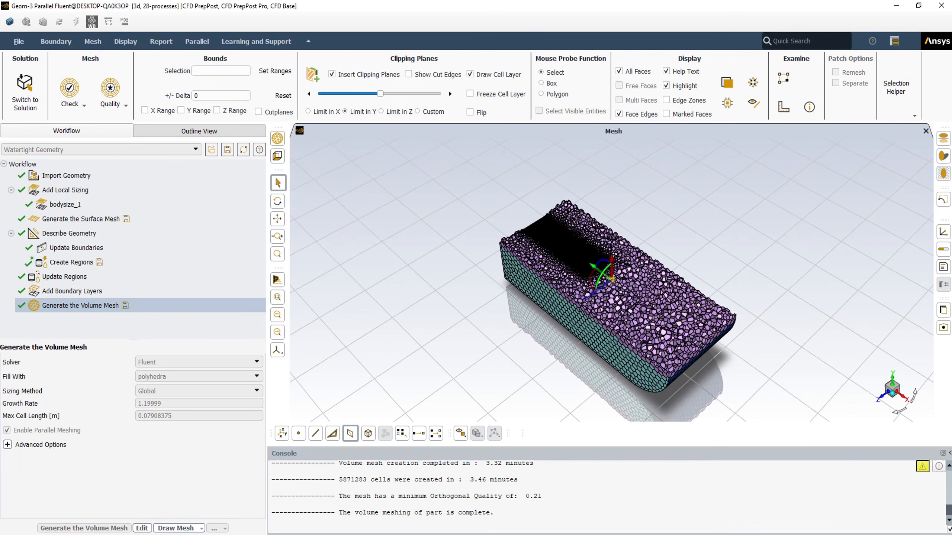
scroll(554, 215, "up", 5)
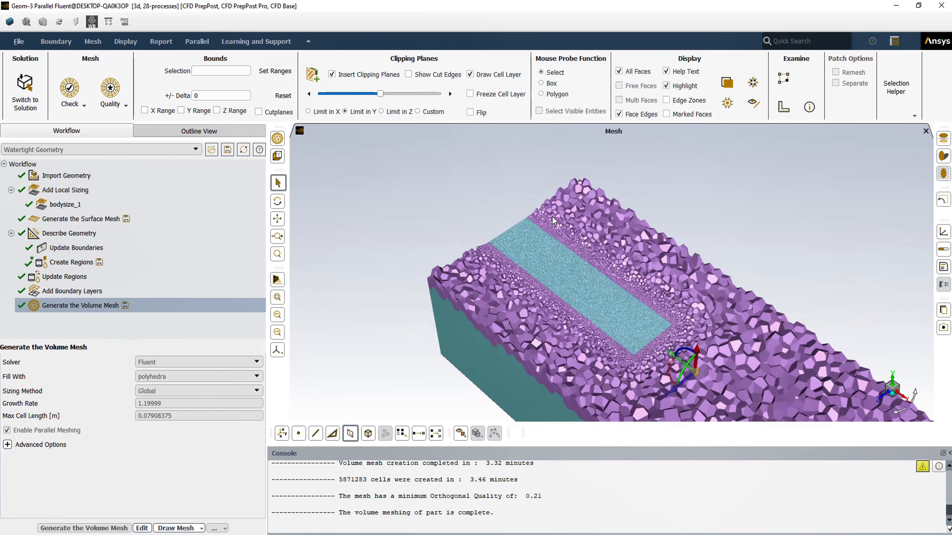
Examine the refined cylinder region of the body-sized mesh on the clipping plane and report its mesh size.
scroll(487, 250, "up", 3)
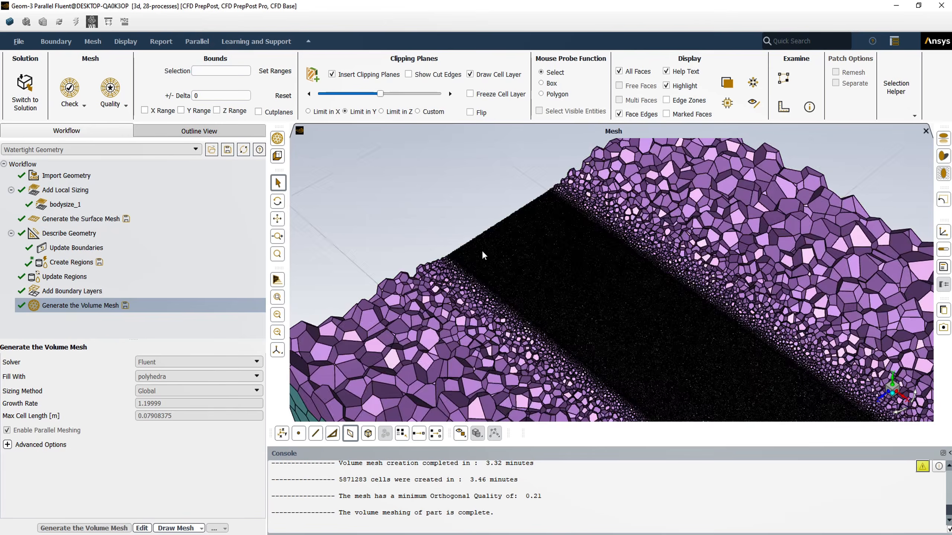
scroll(481, 251, "up", 2)
scroll(482, 251, "down", 4)
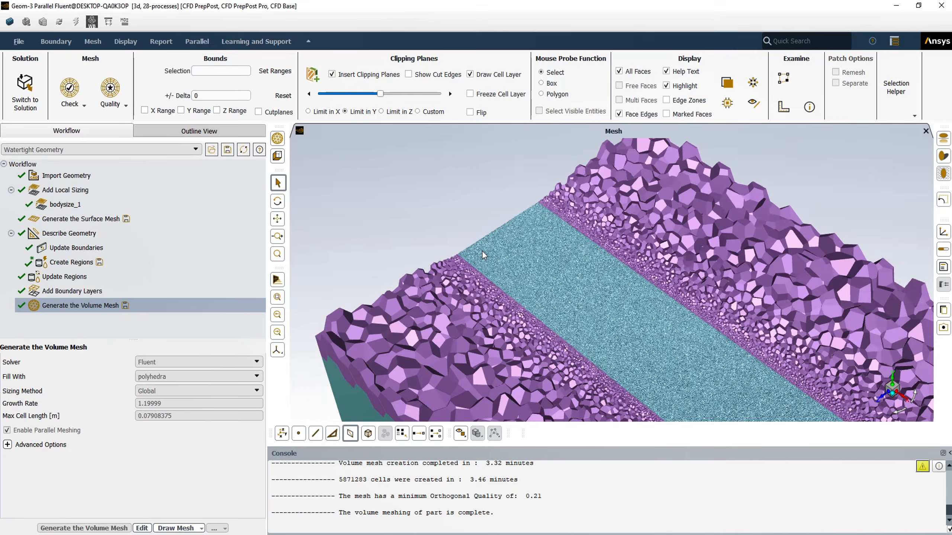
left_click(277, 298)
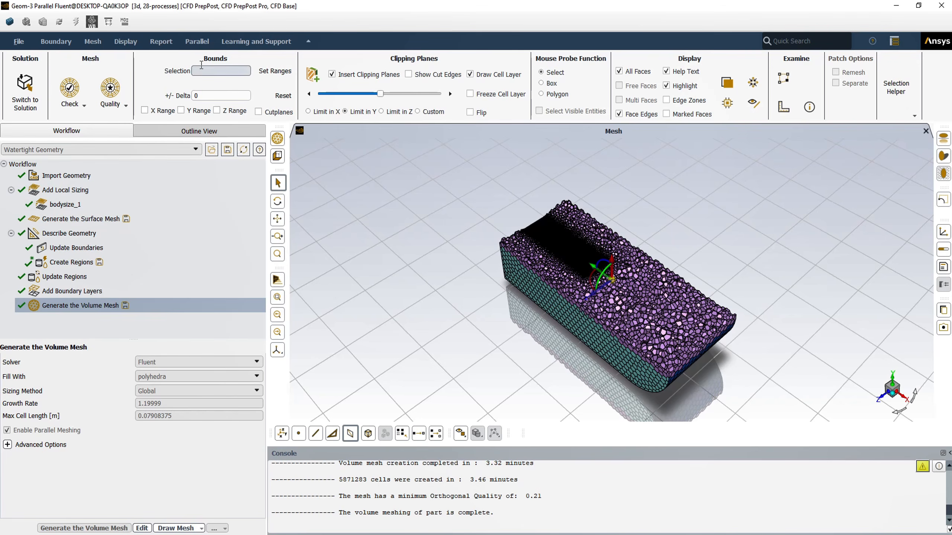
left_click(160, 41)
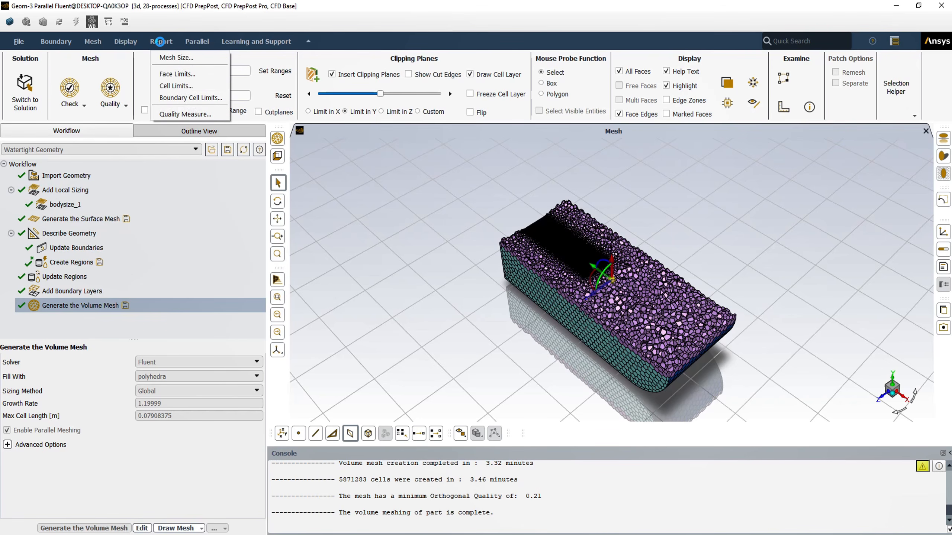
left_click(170, 58)
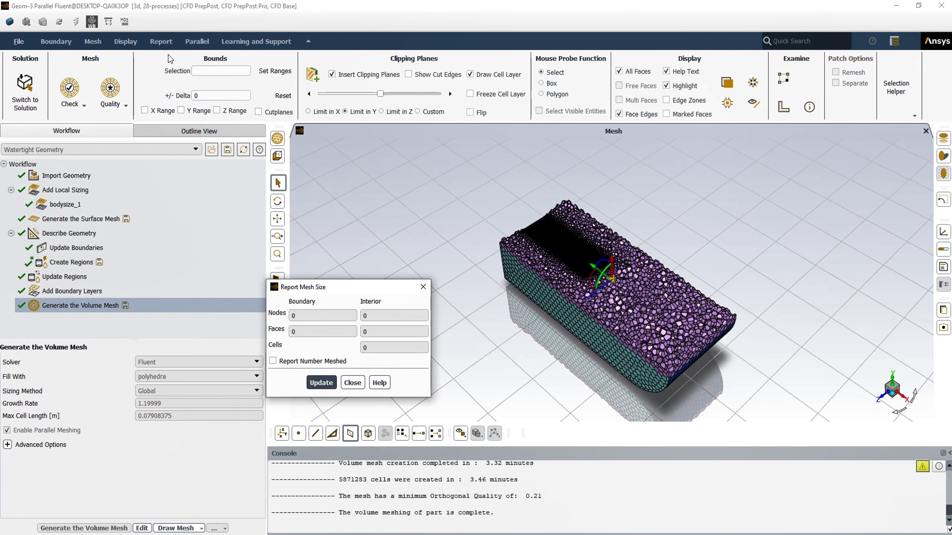
left_click(332, 385)
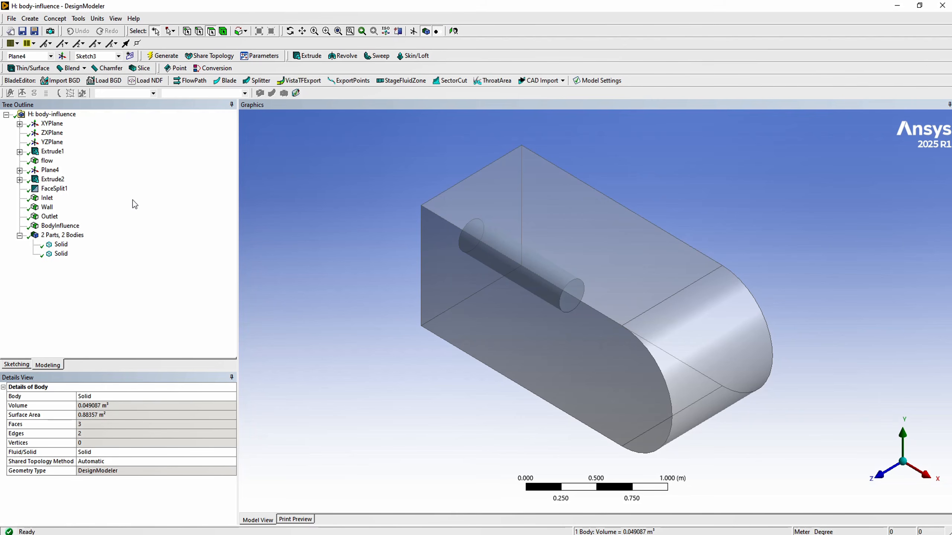
In DesignModeler, inspect both solid bodies of the body-influence geometry, hiding the inner cylinder and showing all bodies again.
left_click(59, 245)
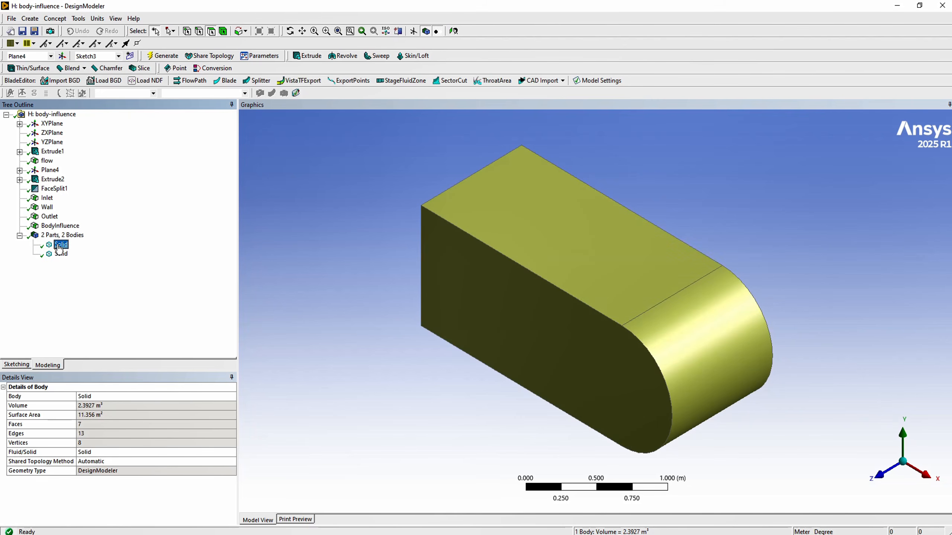
left_click(59, 254)
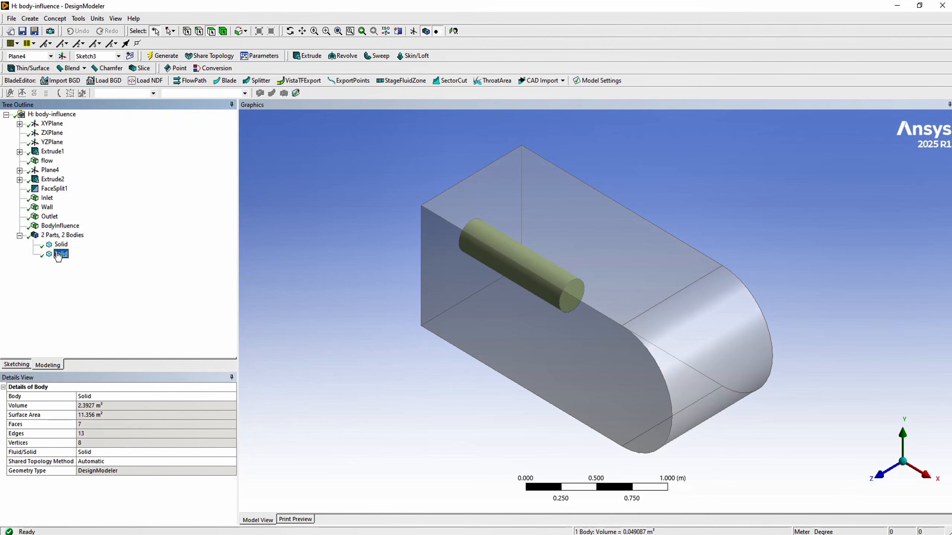
right_click(58, 256)
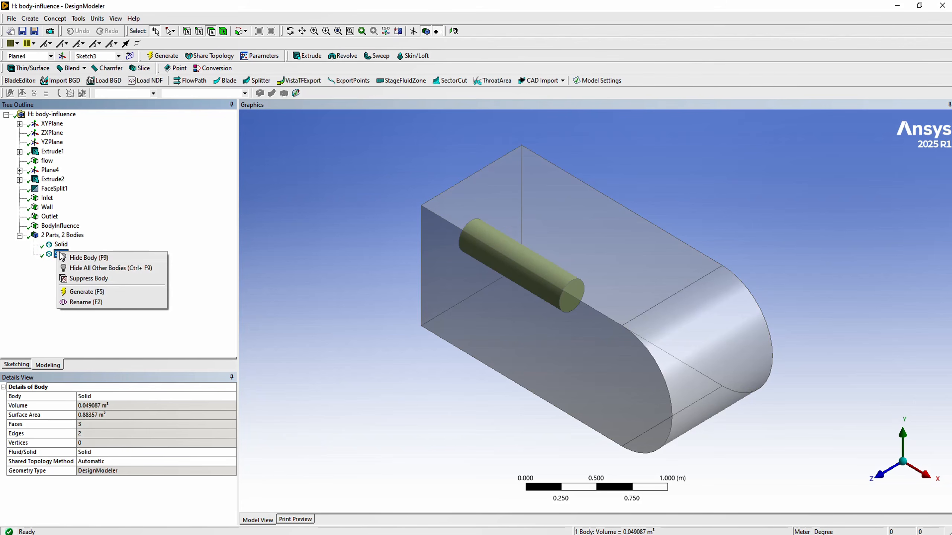
left_click(72, 259)
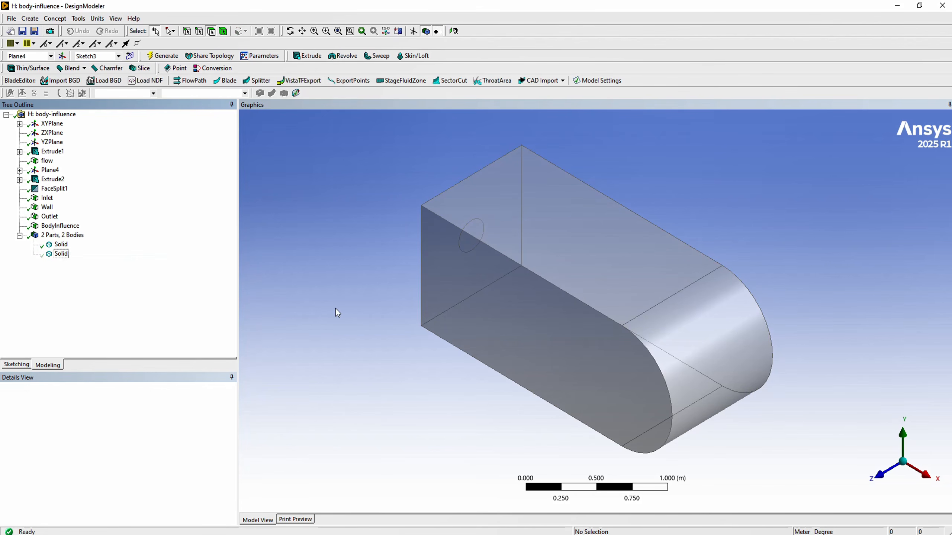
middle_click_drag(387, 339, 529, 318)
right_click(341, 243)
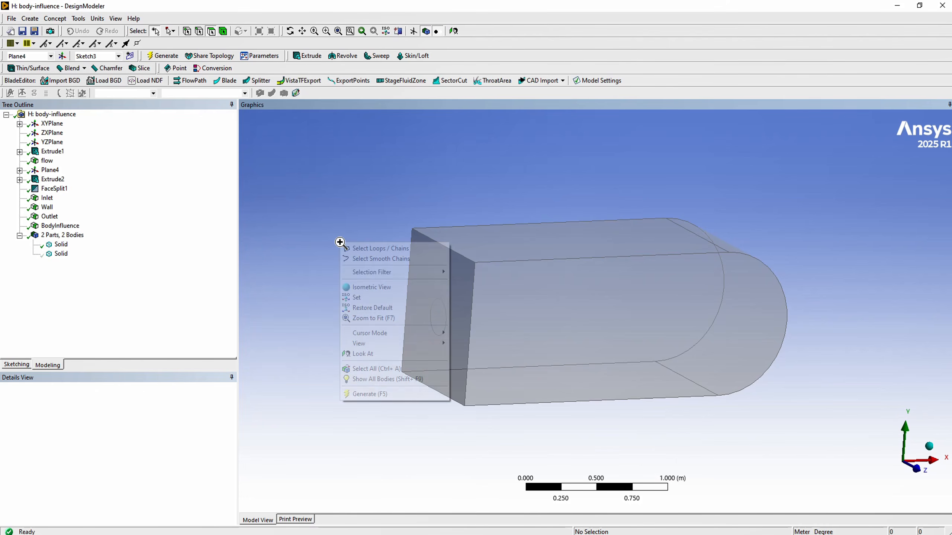
left_click(383, 379)
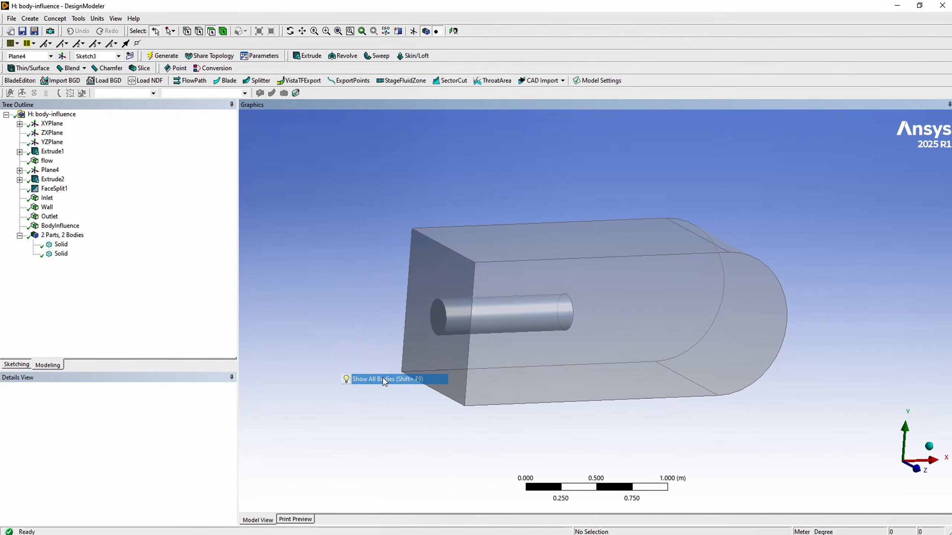
Review the Inlet, Wall, Outlet and BodyInfluence named selections on the body-influence geometry.
left_click(48, 199)
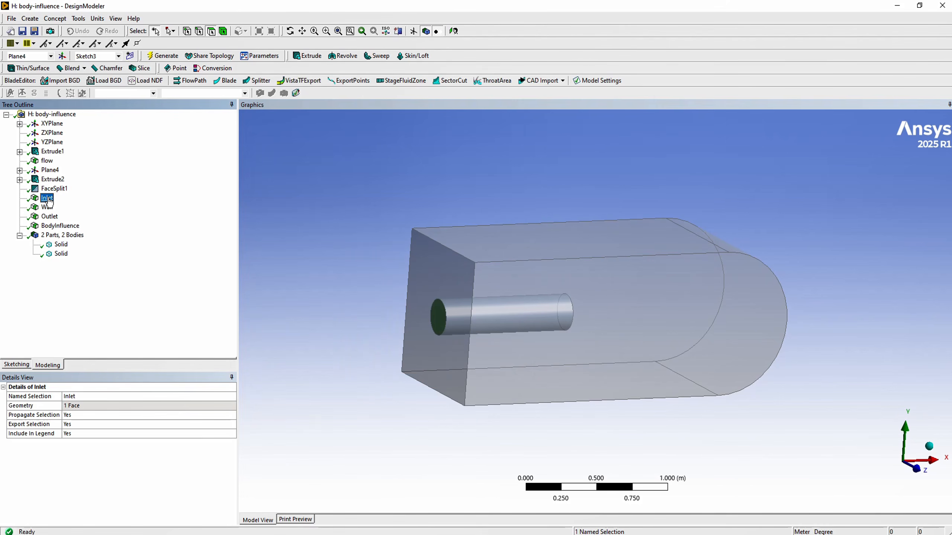
left_click(48, 209)
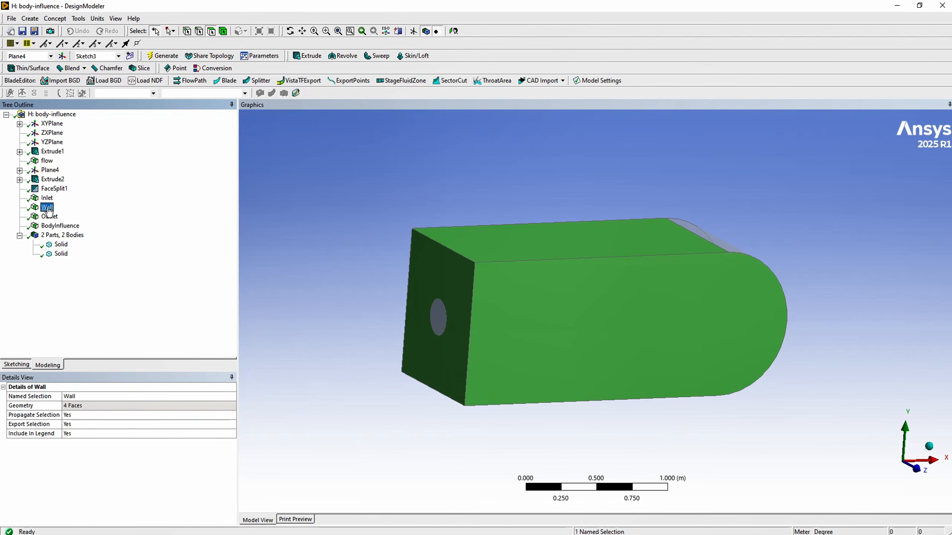
left_click(49, 217)
middle_click_drag(693, 266, 600, 272)
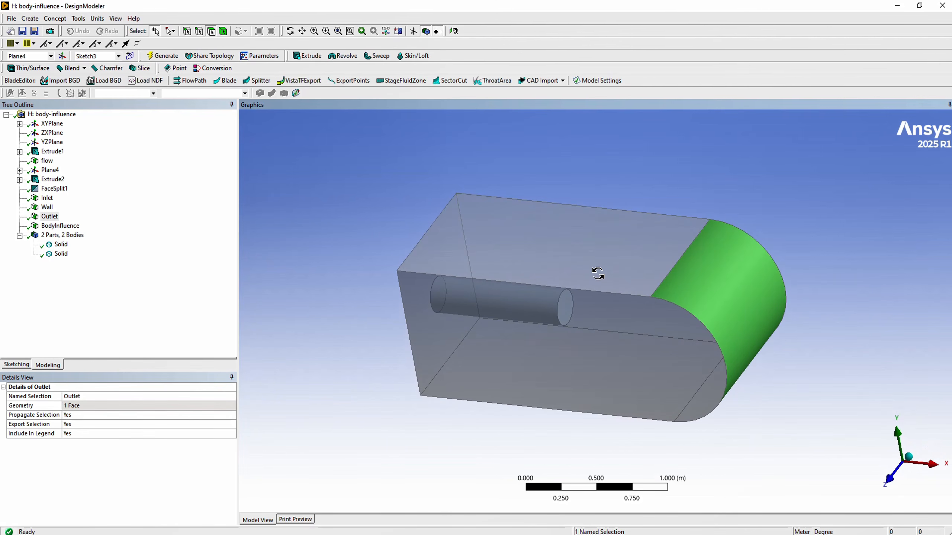
left_click(74, 226)
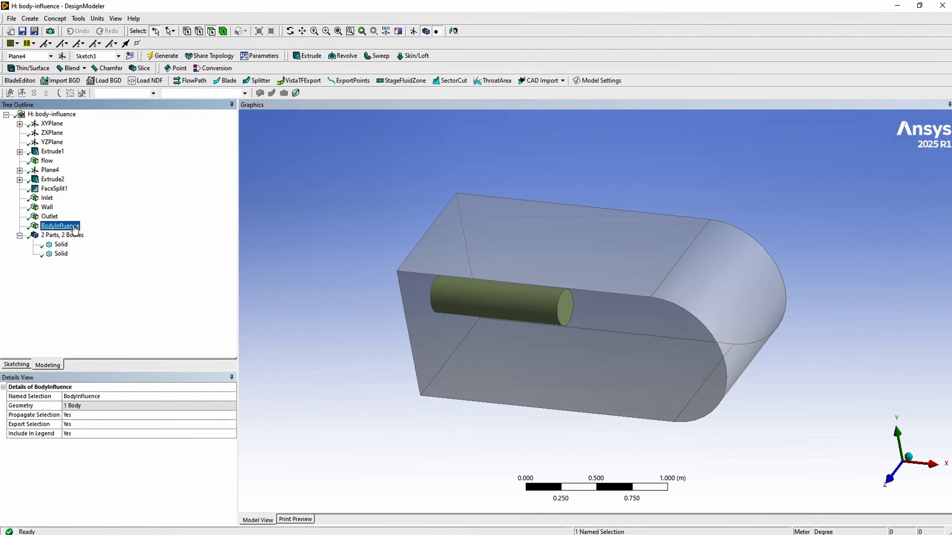
middle_click_drag(307, 310, 332, 302)
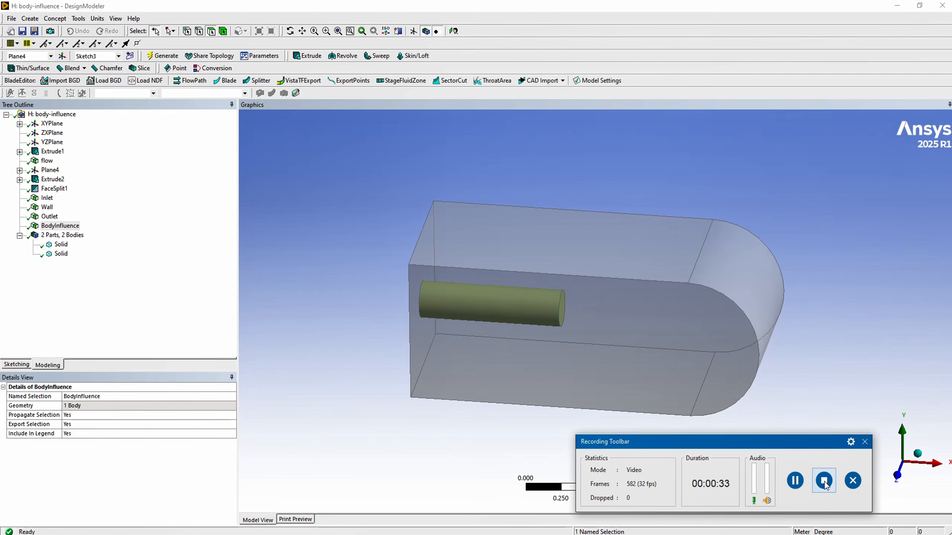
left_click(824, 482)
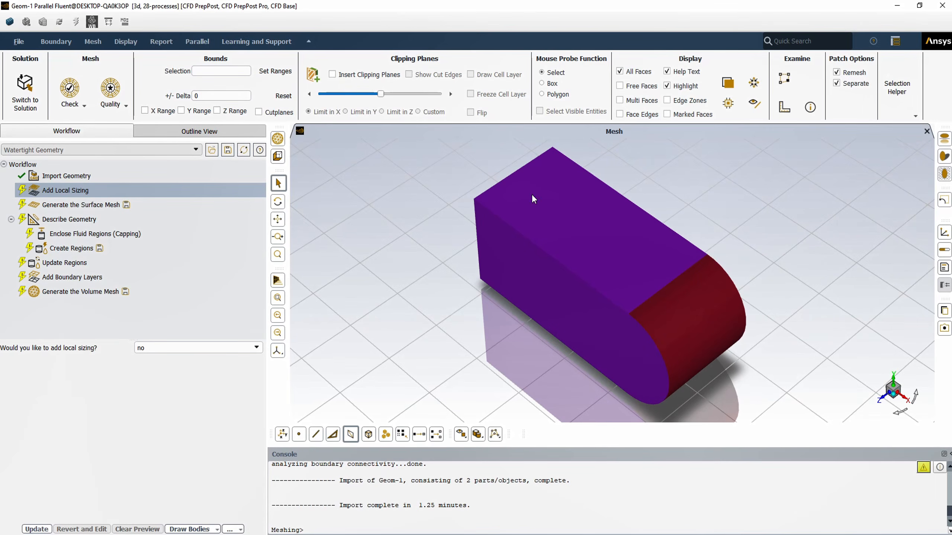
In Fluent, clip the geometry in Y and add the Body Of Influence sizing boi_1 on the bodyinfluence label with target mesh size 0.00244141 m.
left_click(333, 76)
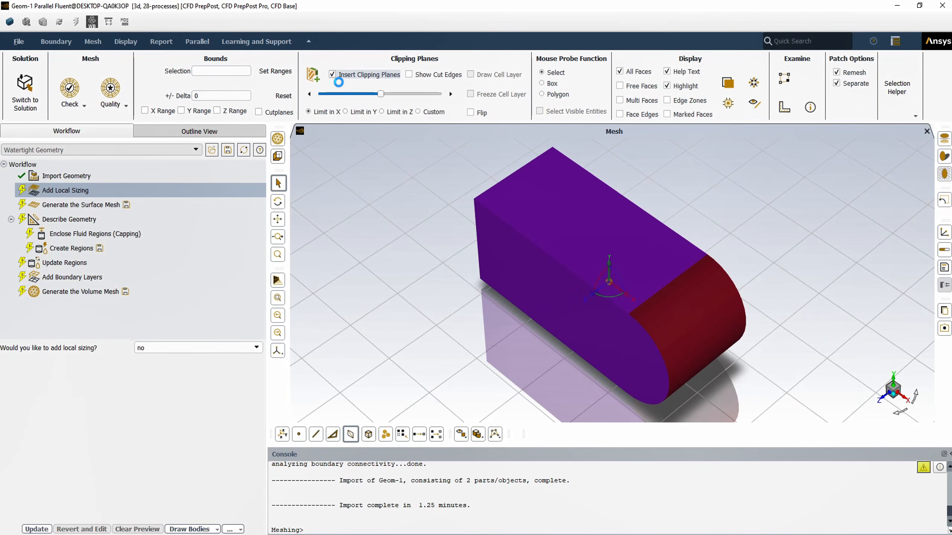
left_click(360, 113)
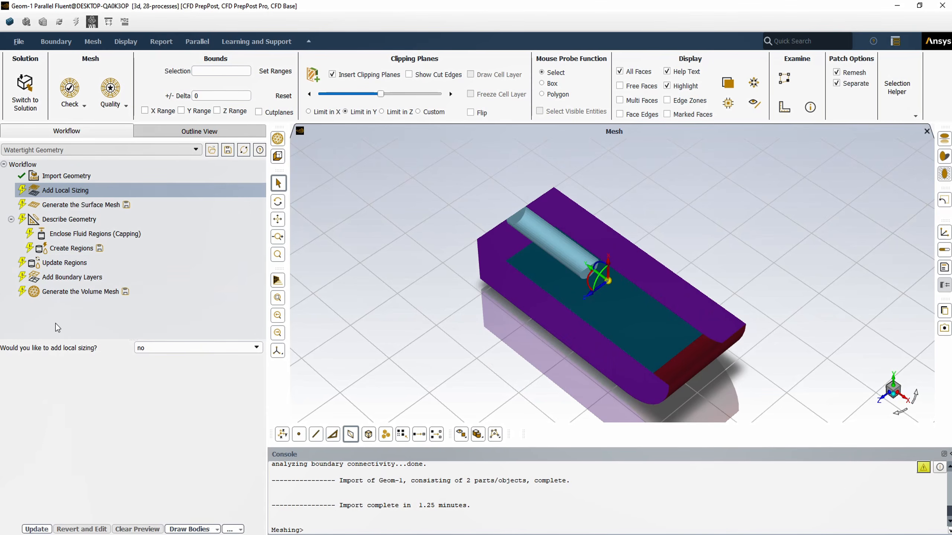
left_click(151, 349)
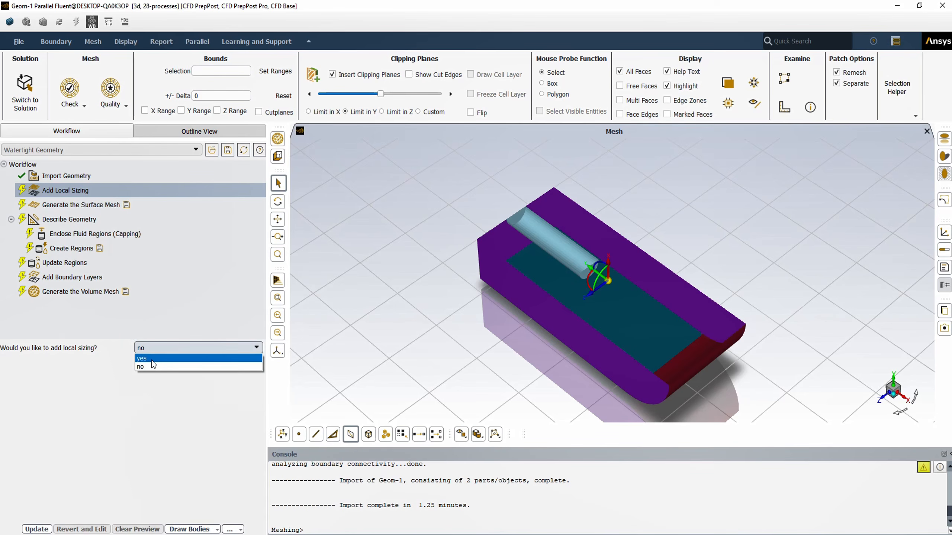
left_click(153, 359)
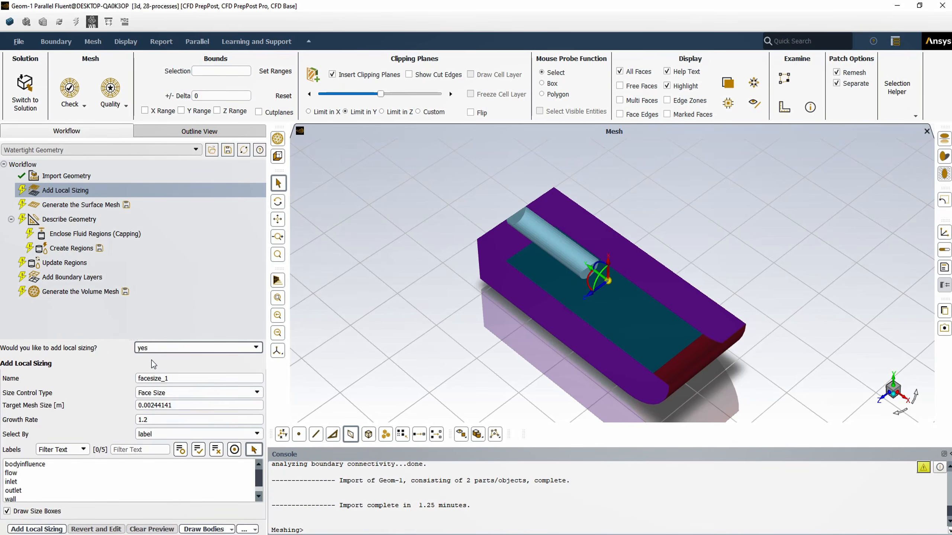
left_click(155, 394)
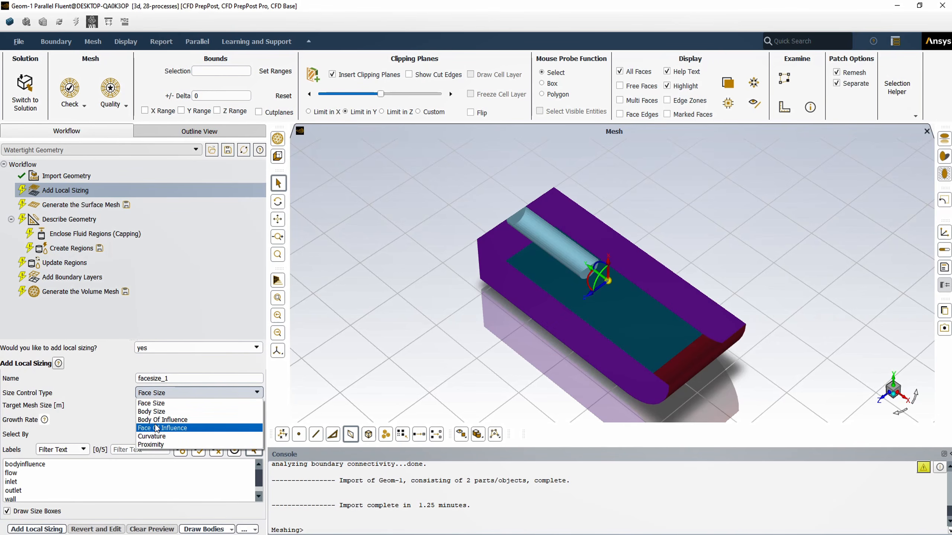
left_click(156, 421)
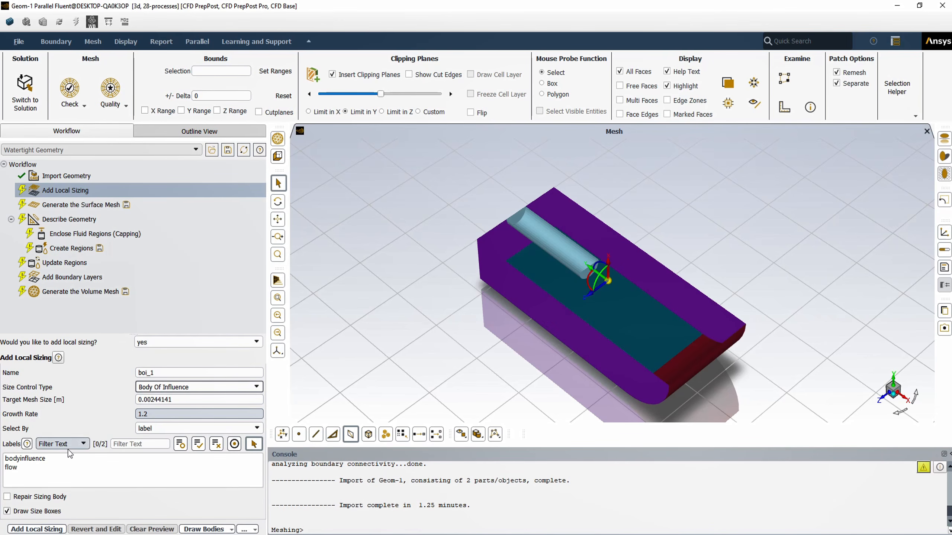
left_click(37, 459)
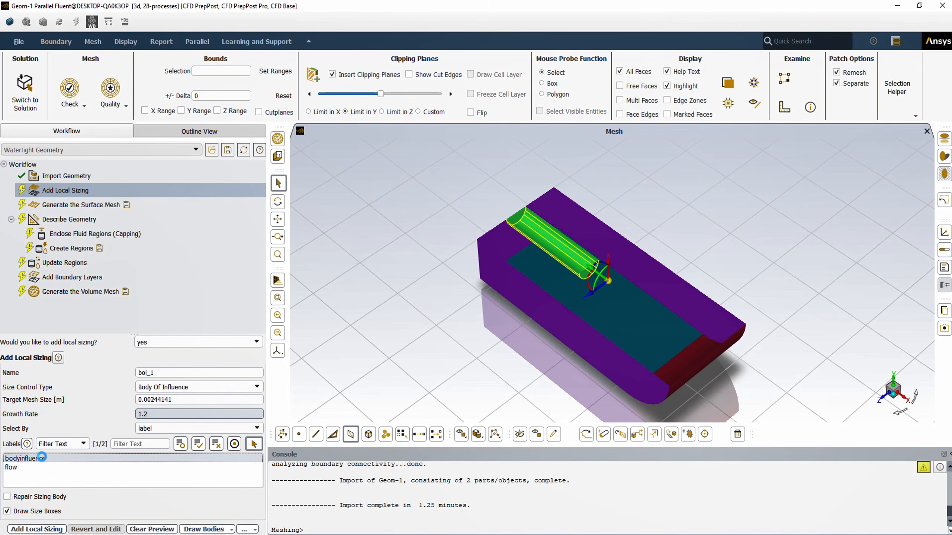
left_click(40, 532)
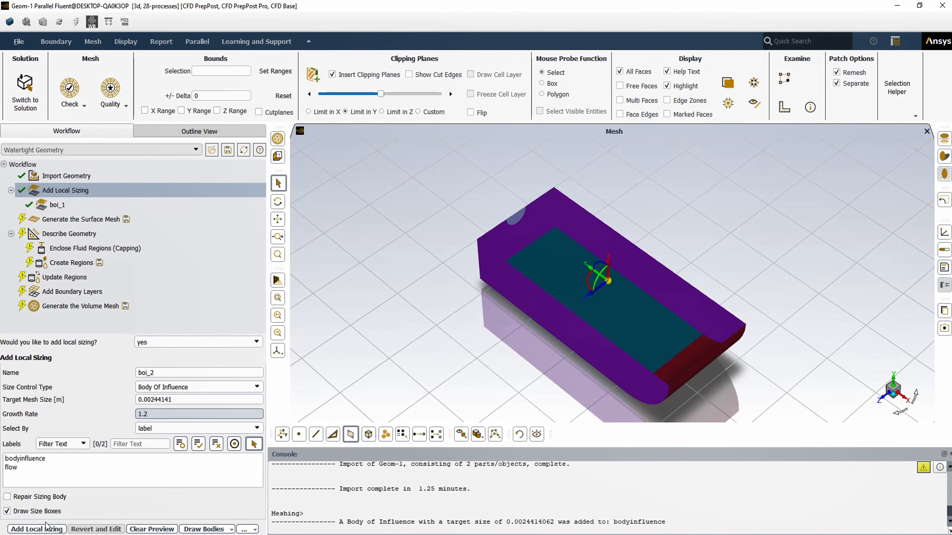
Set the geometry type to only fluid regions with no voids and generate the body-of-influence polyhedral volume mesh with its upstream tasks.
left_click(75, 234)
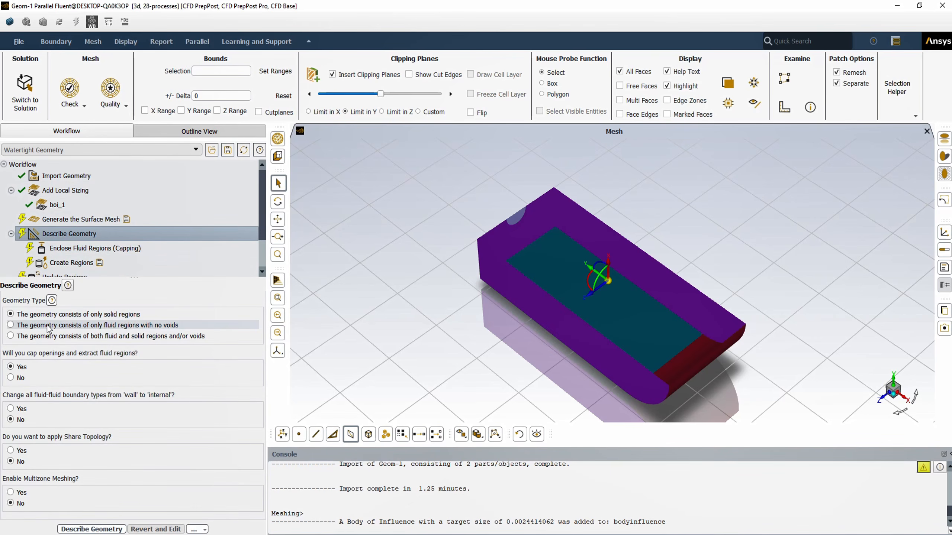
left_click(49, 329)
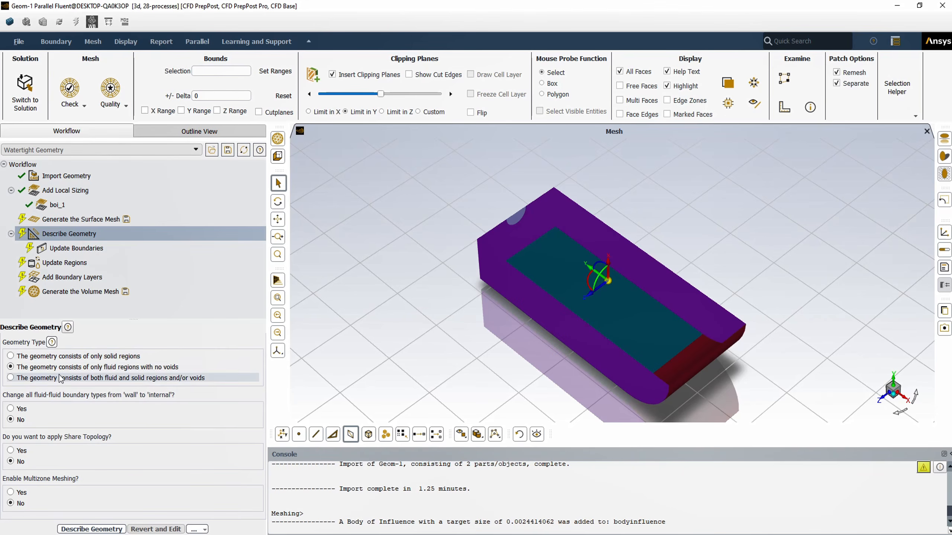
left_click(62, 292)
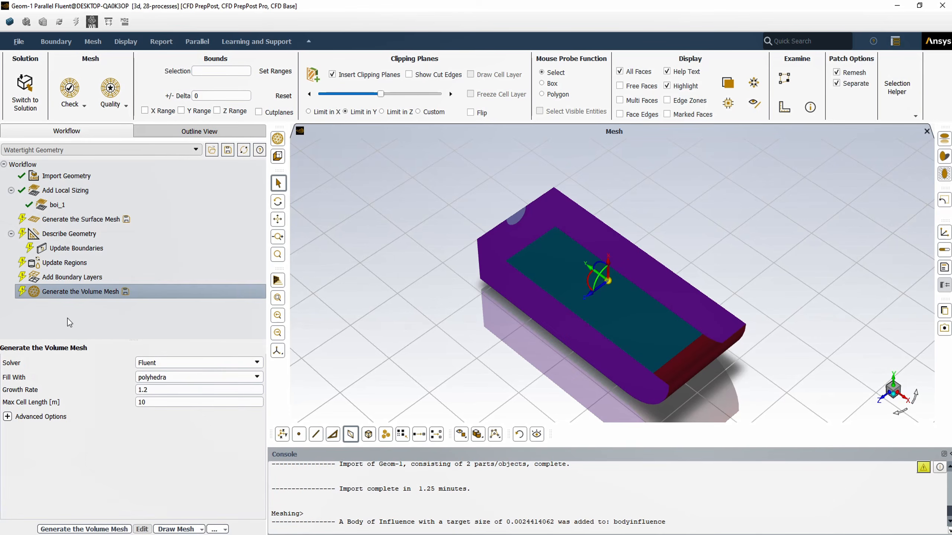
left_click(71, 529)
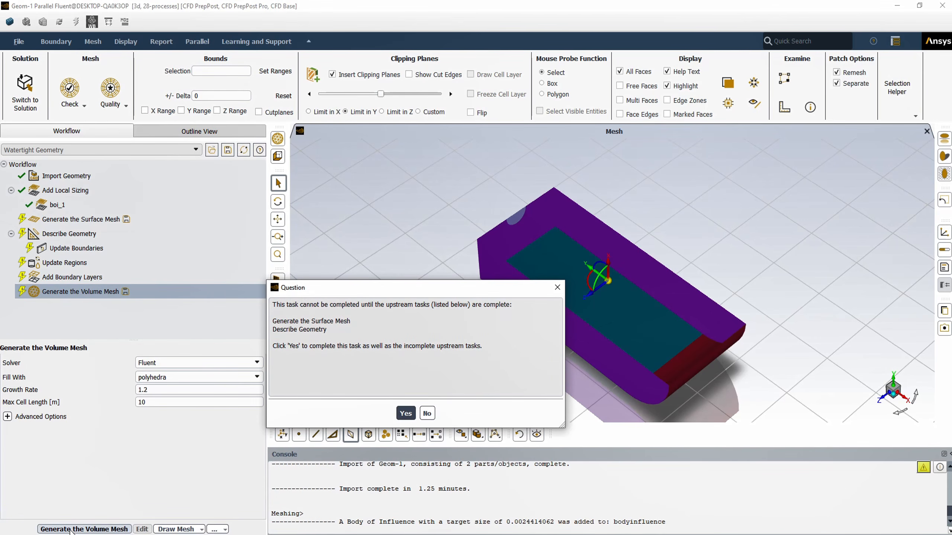
left_click(406, 413)
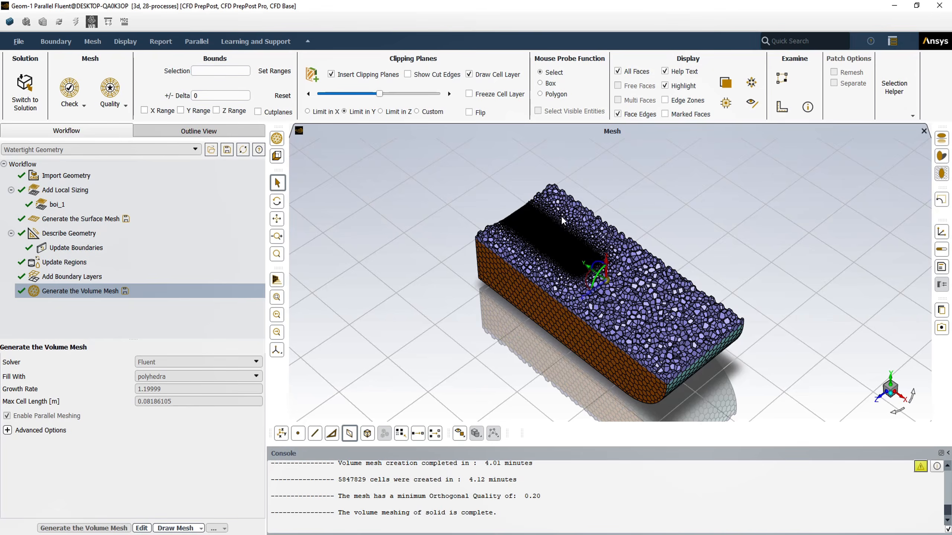
scroll(562, 220, "up", 4)
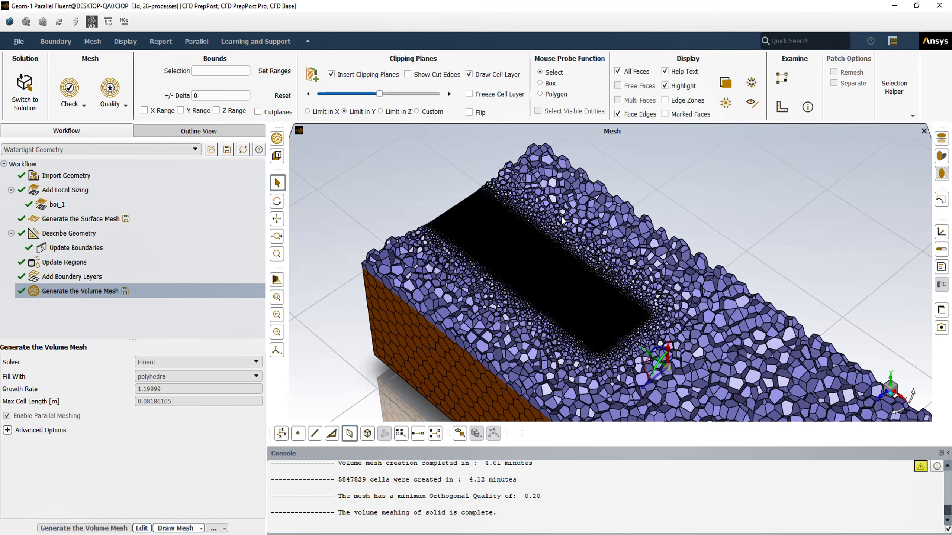
scroll(562, 218, "down", 4)
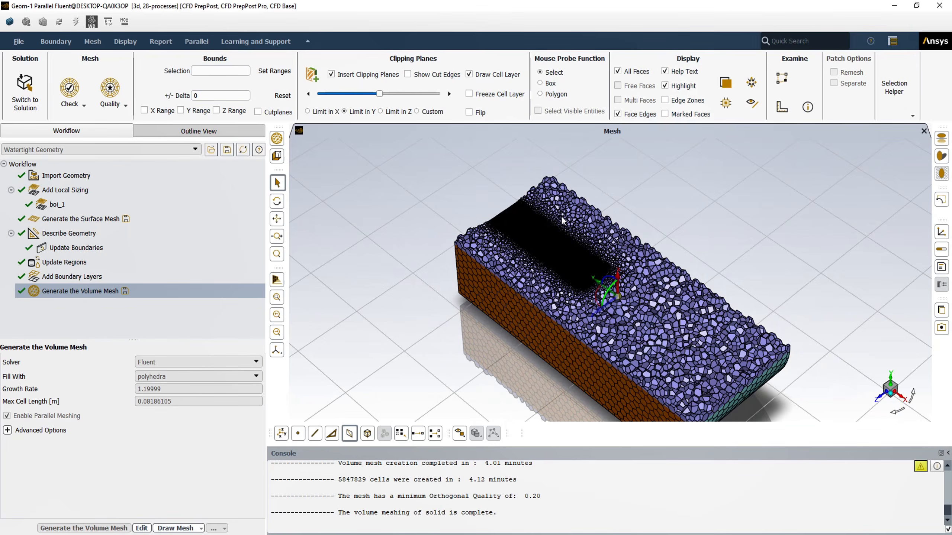
scroll(562, 220, "down", 2)
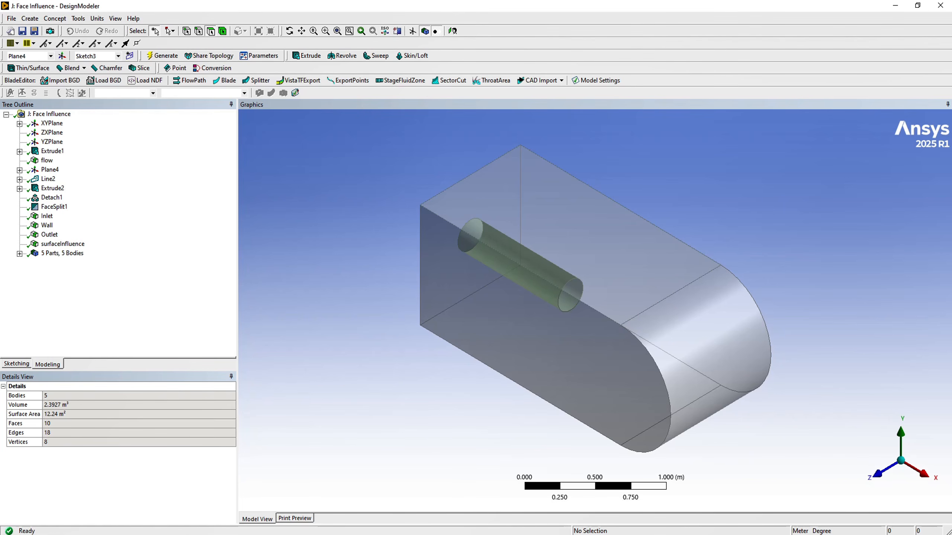
Inspect the solid and the cylindrical surface body of the face-influence geometry, hiding the surface body and showing it again.
left_click(19, 254)
left_click(59, 263)
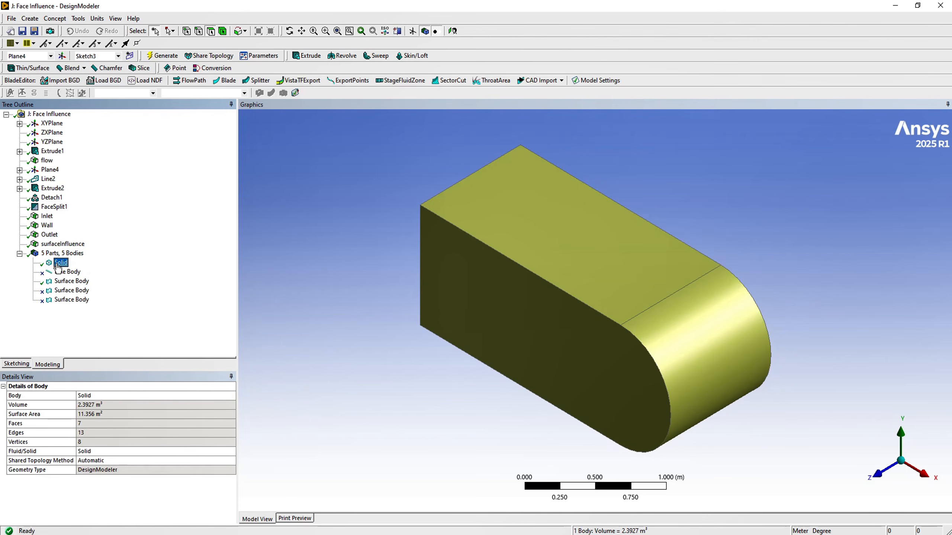
left_click(66, 282)
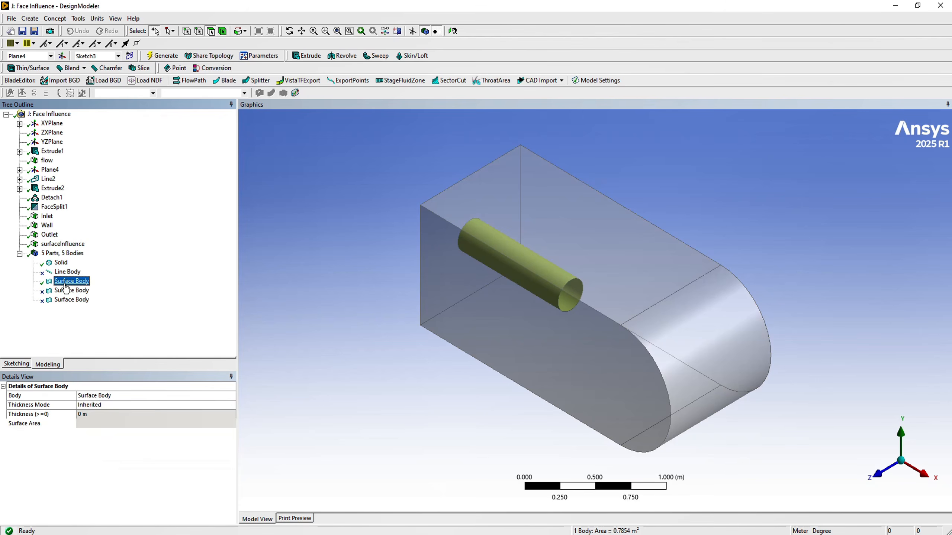
right_click(66, 284)
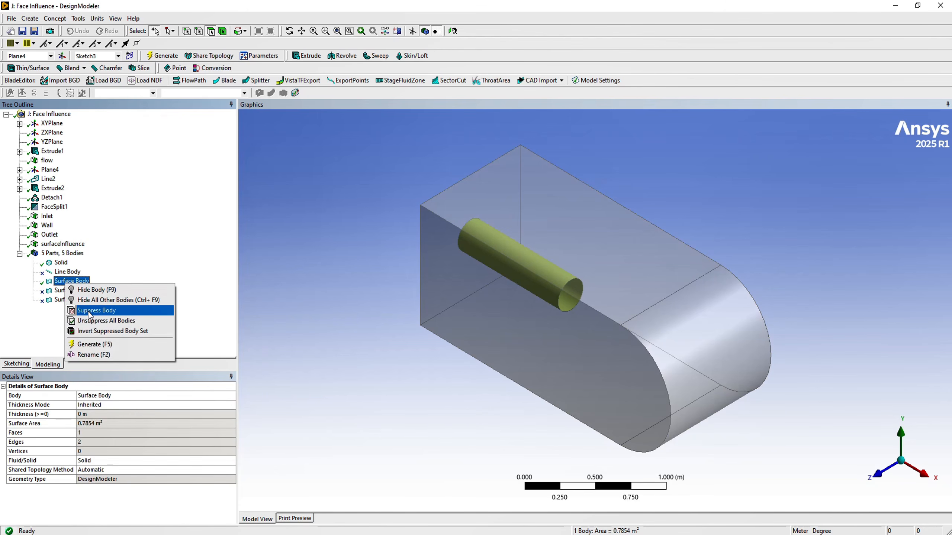
left_click(95, 290)
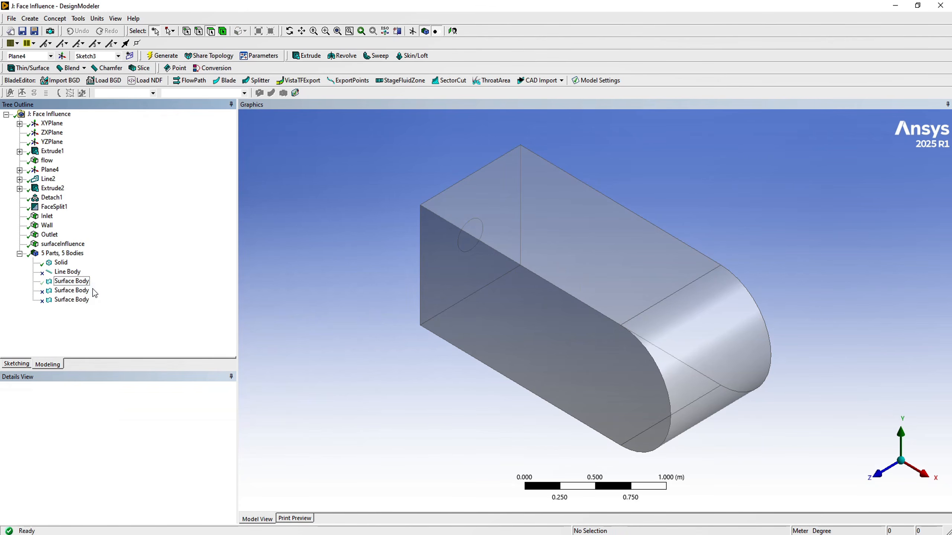
right_click(84, 284)
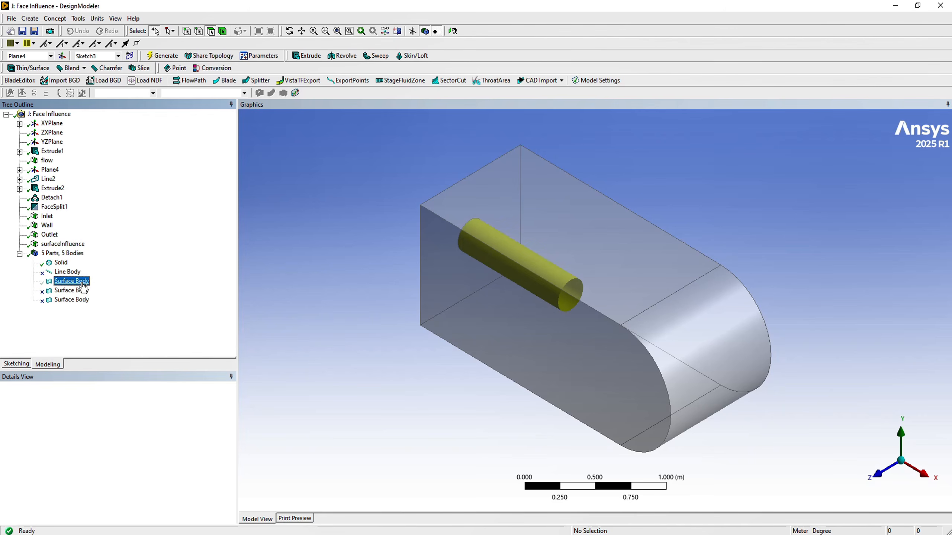
left_click(102, 300)
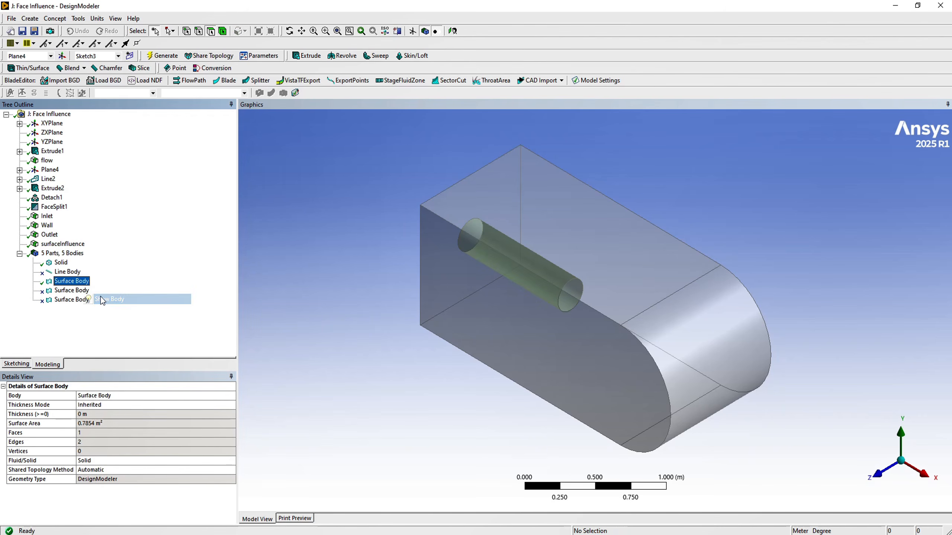
Review the Inlet, Wall, Outlet and surfaceInfluence named selections on the face-influence geometry.
left_click(47, 217)
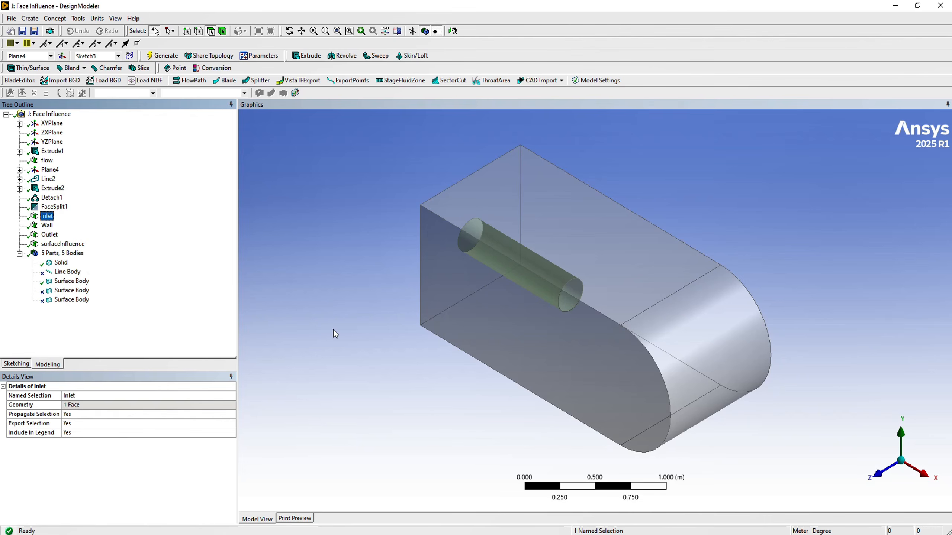
middle_click_drag(329, 334, 513, 328)
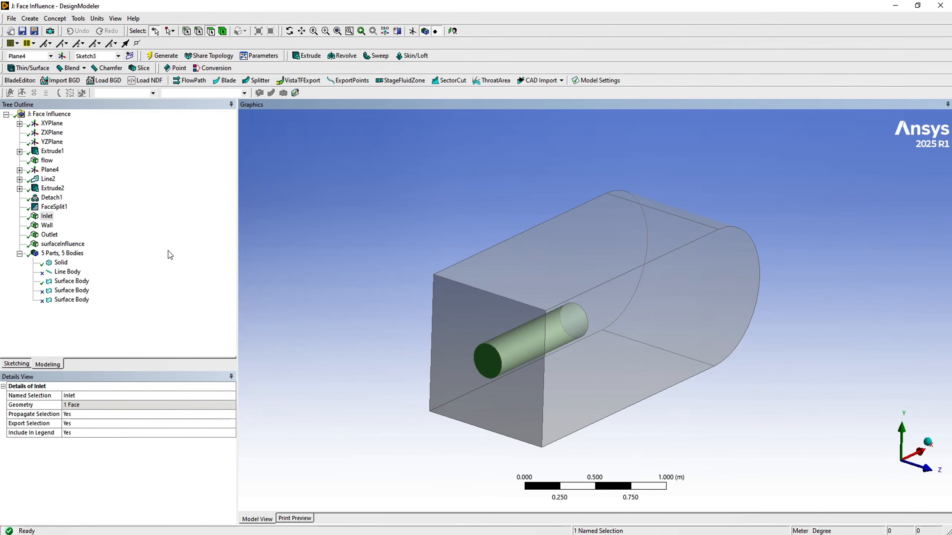
left_click(54, 226)
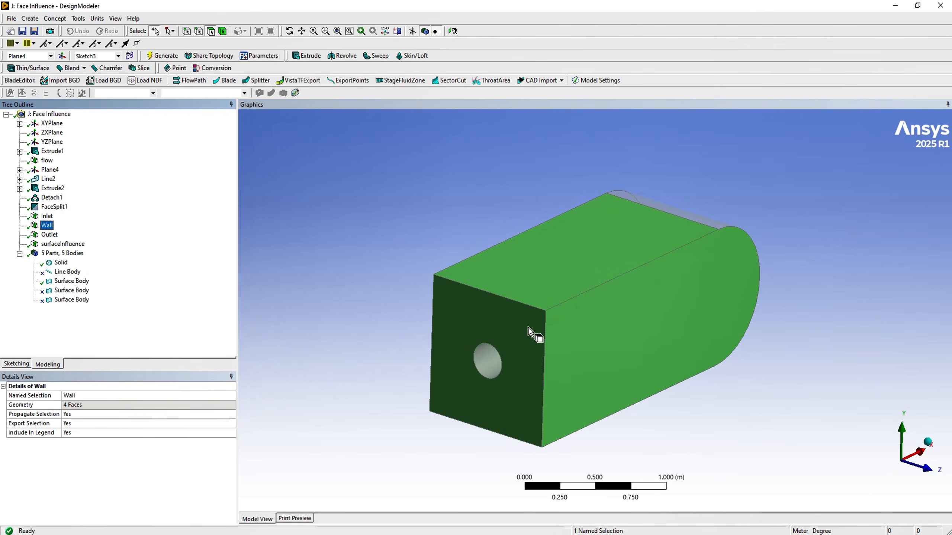
left_click(53, 235)
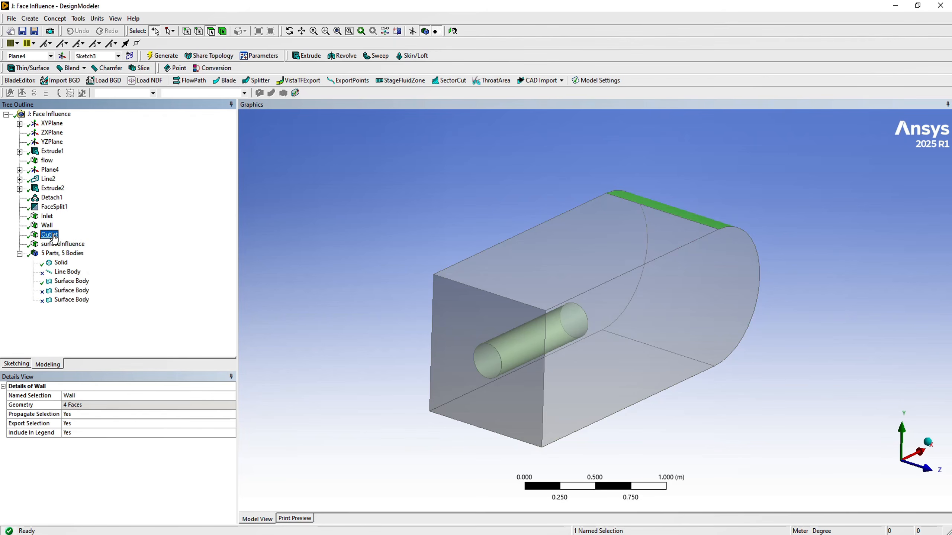
left_click(63, 245)
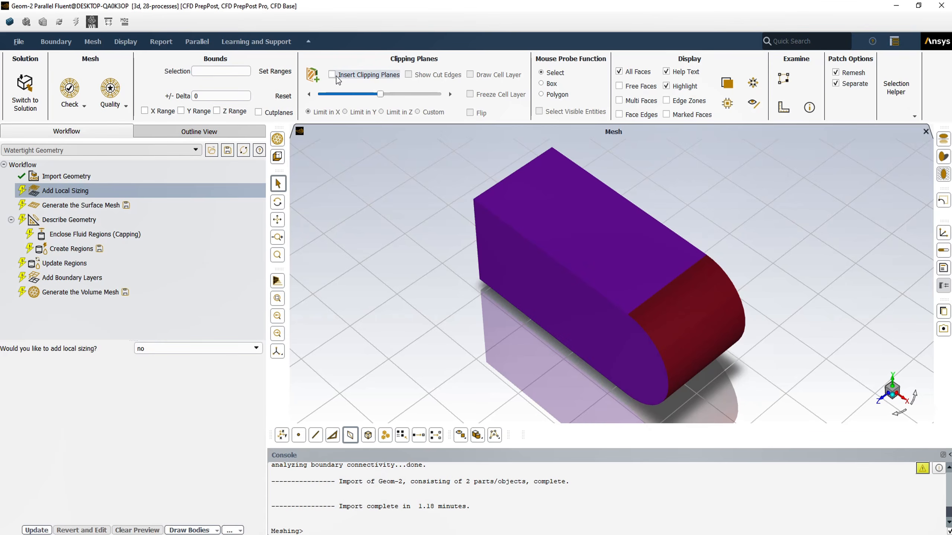
In Fluent, clip the Geom-2 geometry in Y and enable local sizing with the Face Of Influence control type.
left_click(337, 76)
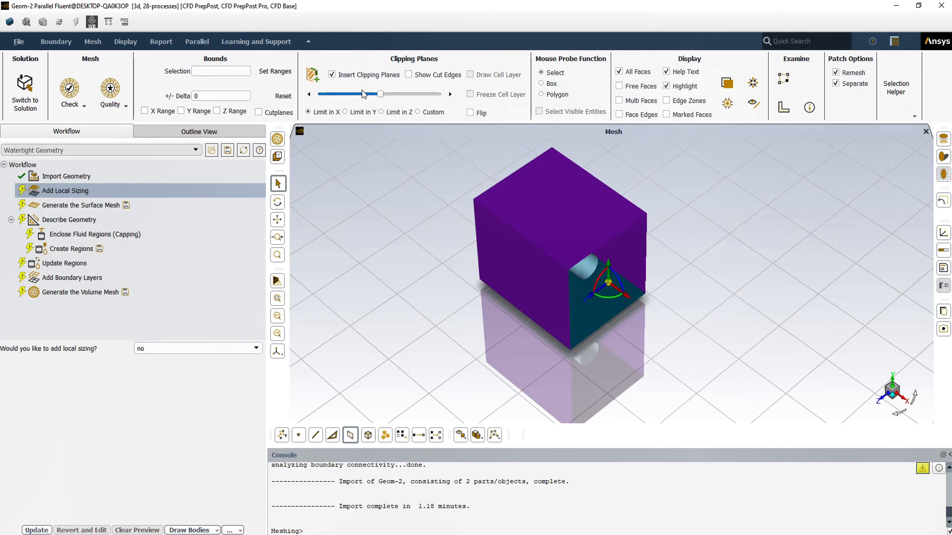
left_click(351, 112)
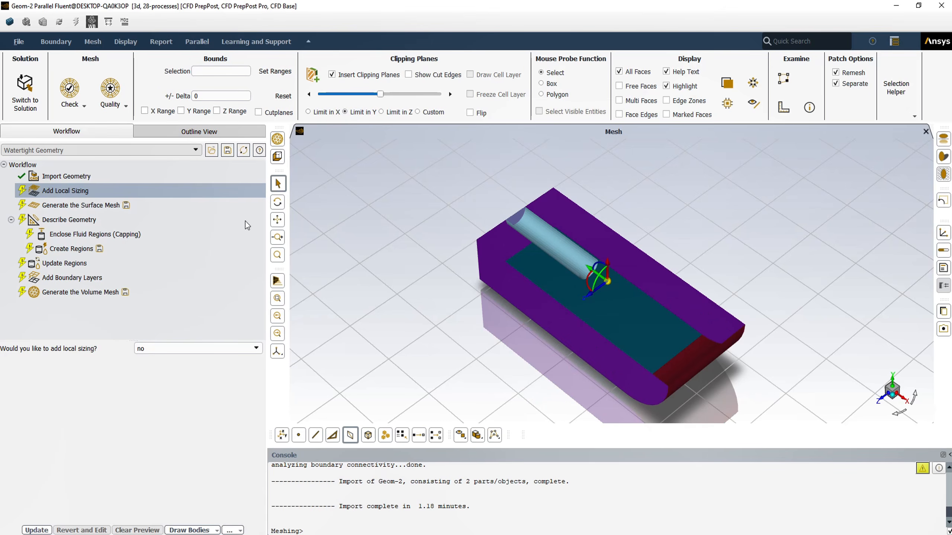
left_click(177, 353)
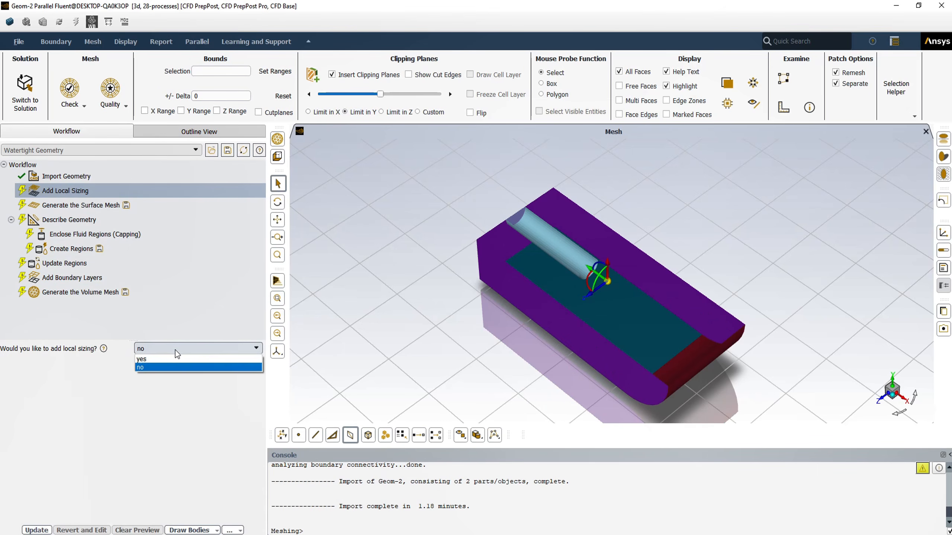
left_click(176, 359)
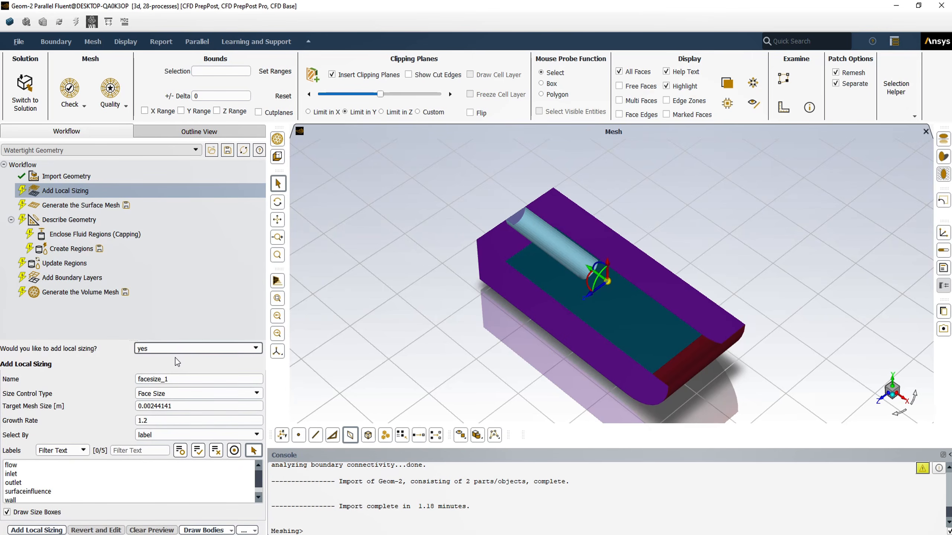
left_click(174, 393)
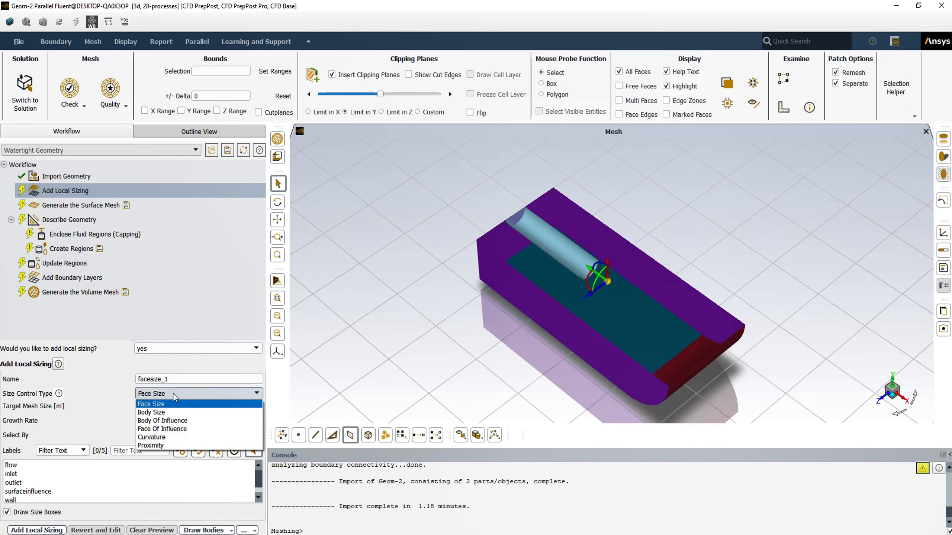
left_click(169, 429)
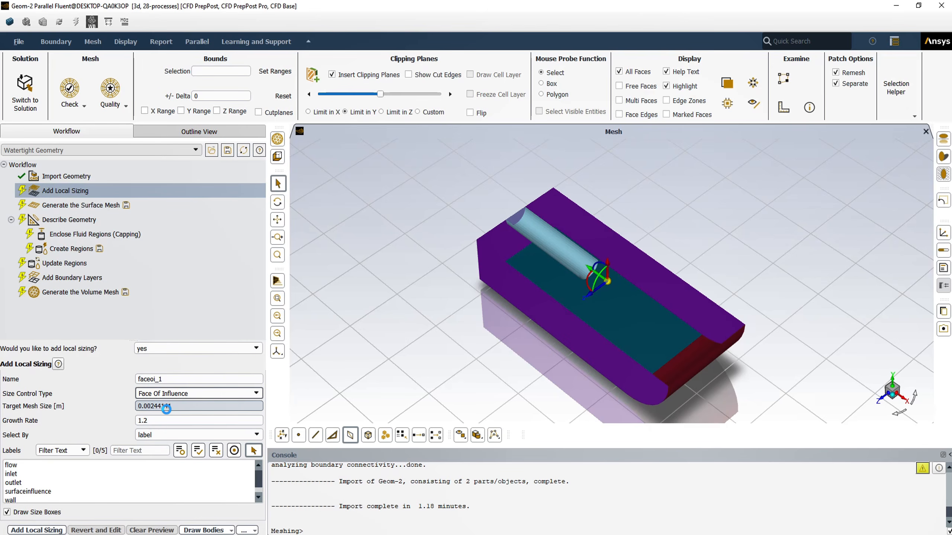
Set the target mesh size to 0.01 m and add the faceoi_1 sizing on the surfaceinfluence label.
left_click(166, 408)
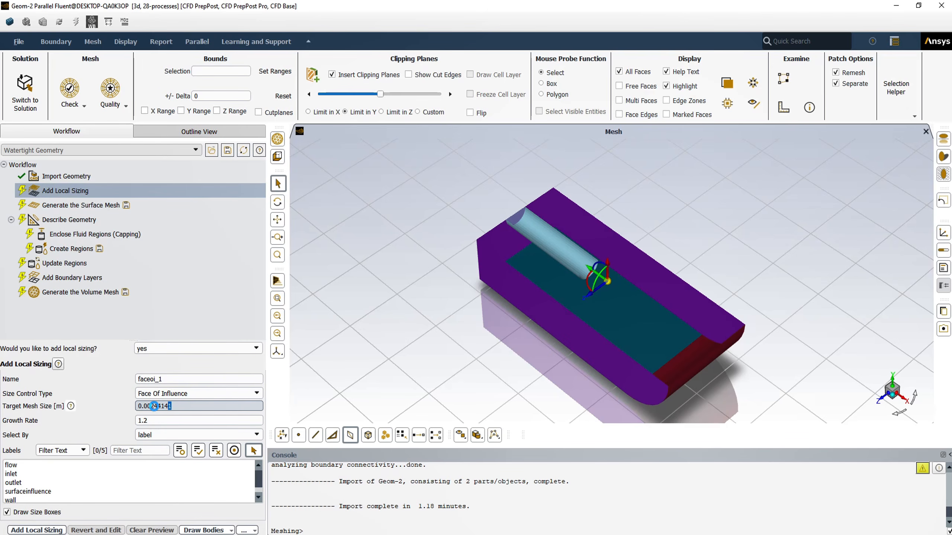
left_click_drag(154, 406, 149, 408)
type("1")
left_click(21, 493)
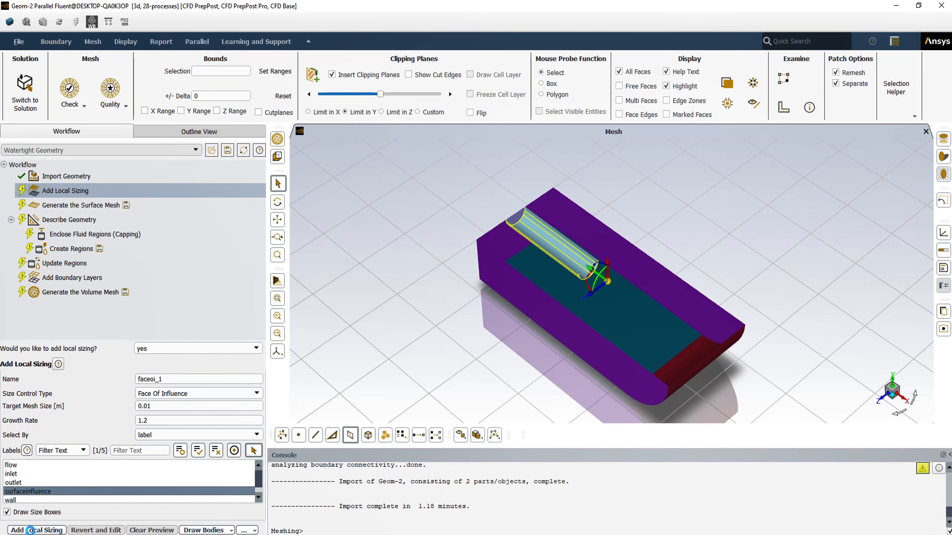
left_click(31, 530)
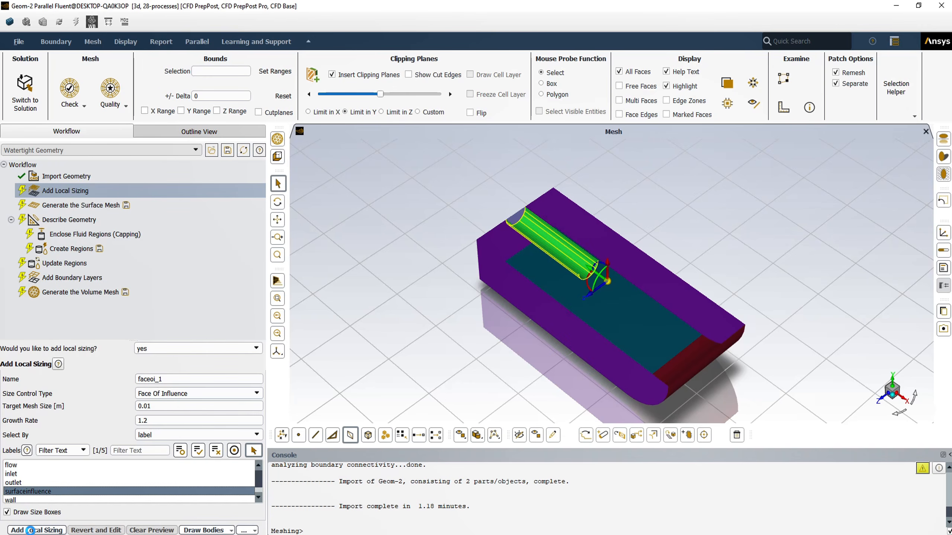
left_click(32, 531)
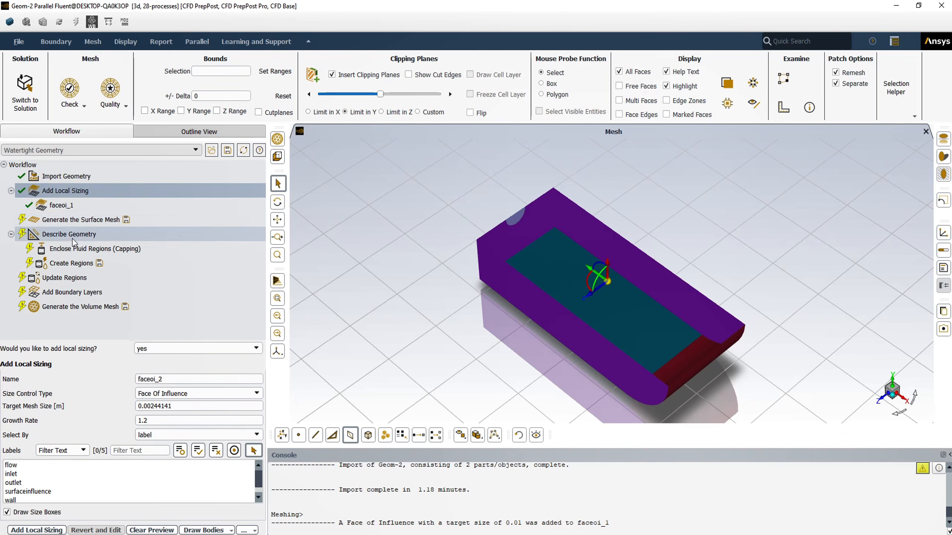
Set the geometry type to only fluid regions with no voids, generate the polyhedral volume mesh with its upstream tasks, and inspect the refined zone.
left_click(72, 235)
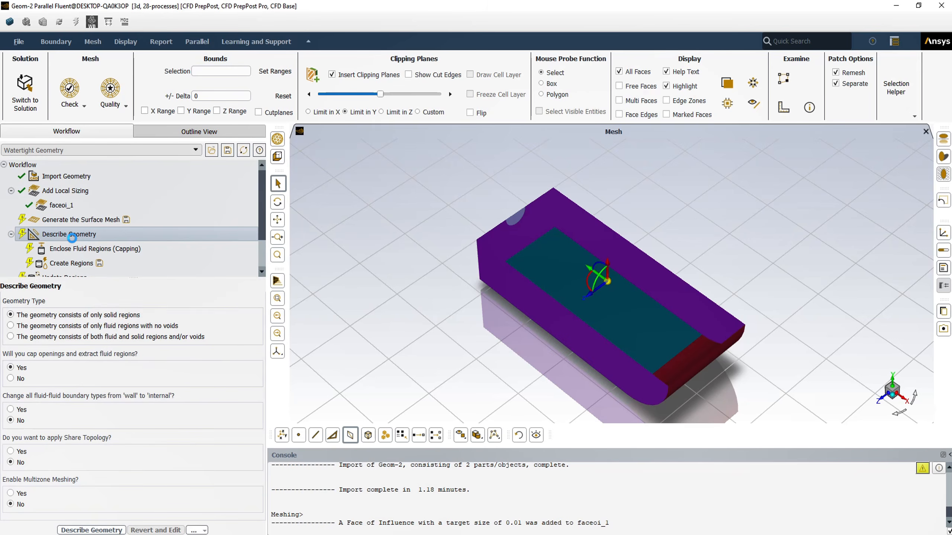
left_click(58, 326)
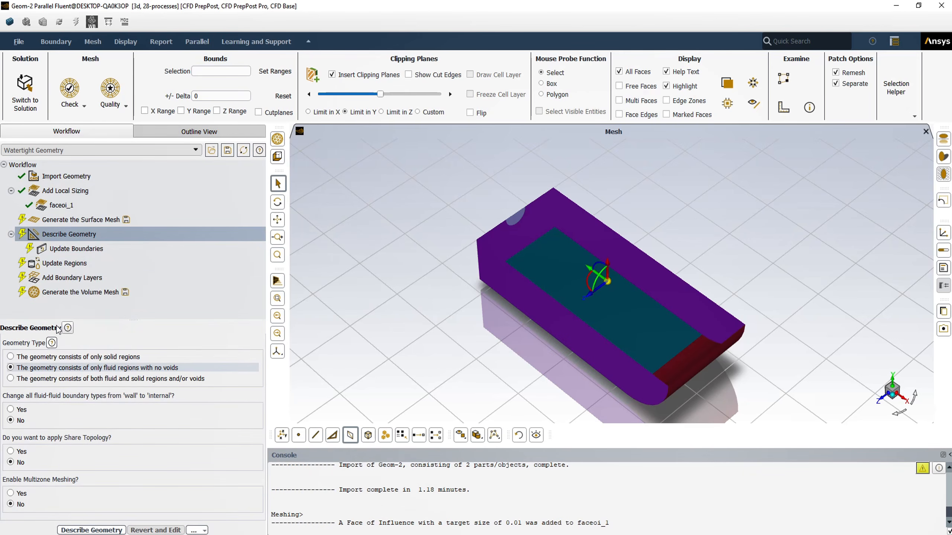
left_click(61, 292)
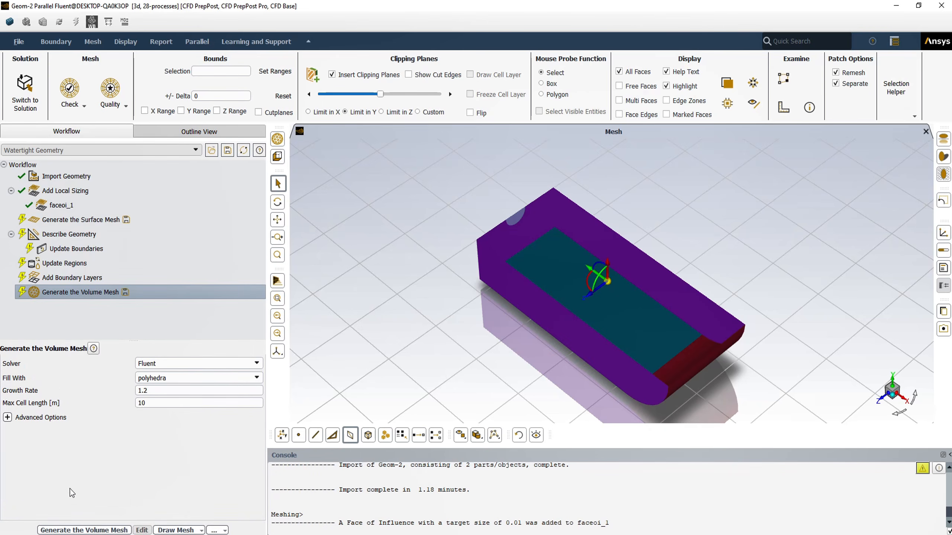
left_click(83, 530)
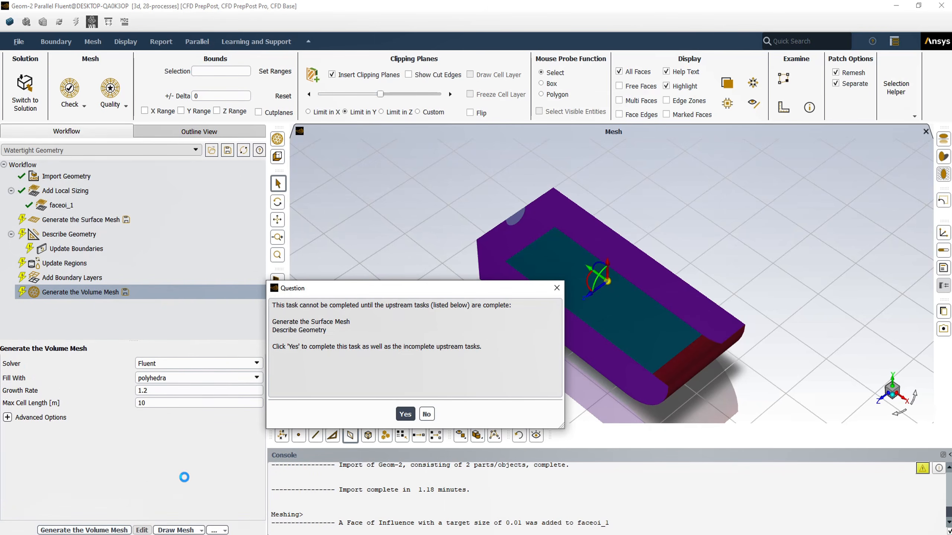
left_click(403, 415)
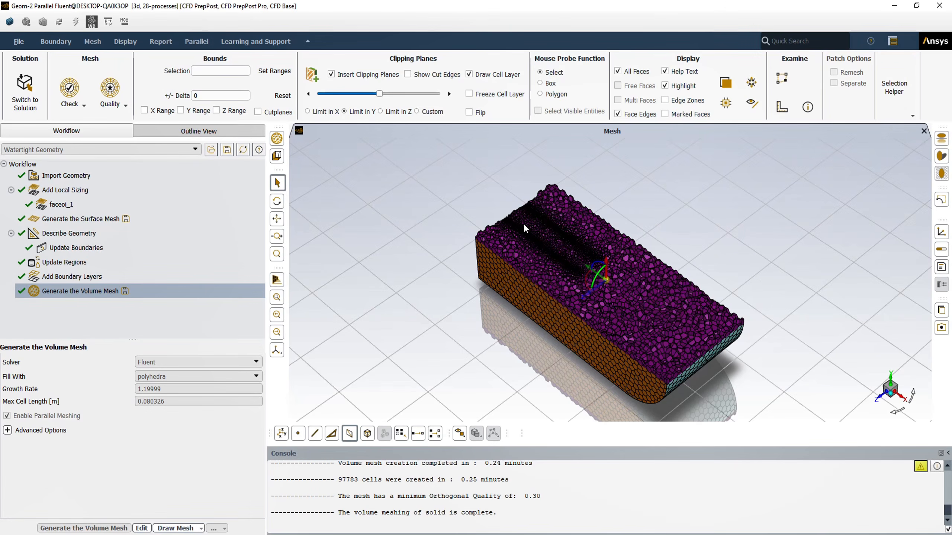
scroll(522, 223, "up", 10)
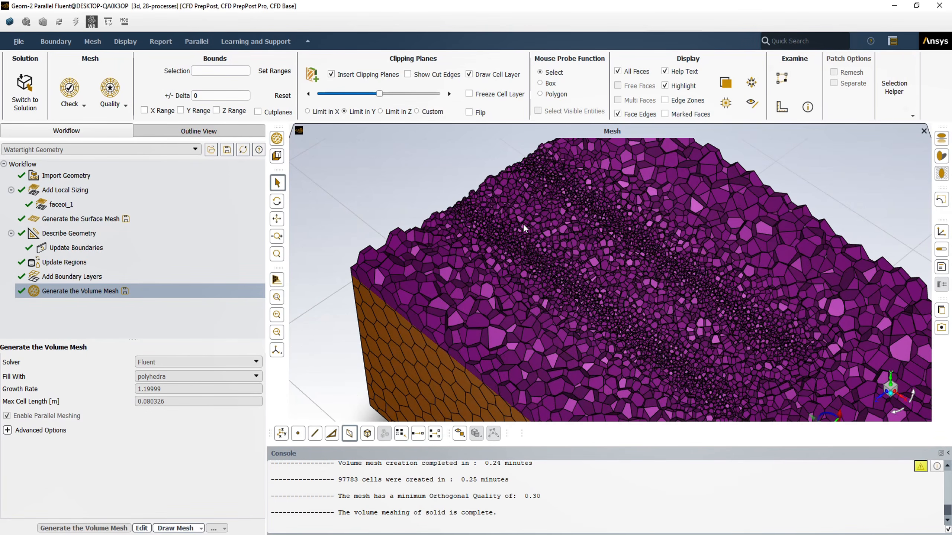
scroll(523, 225, "up", 2)
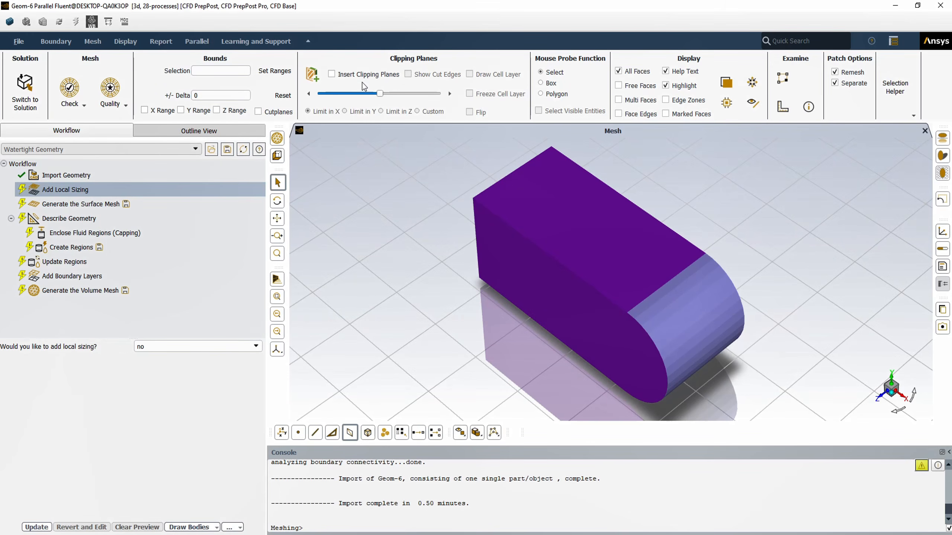
Clip the Geom-6 geometry in Y and enable local sizing with the Curvature control type.
left_click(348, 75)
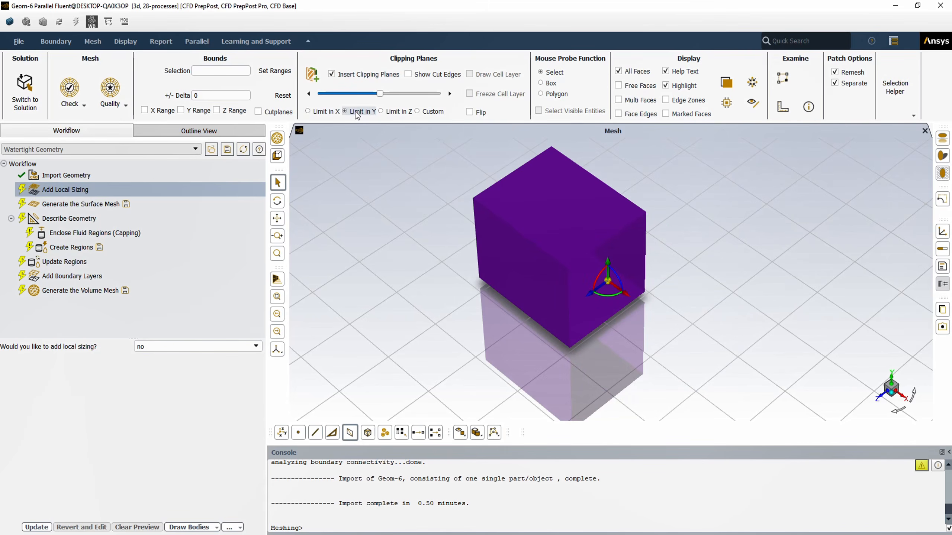
left_click(356, 112)
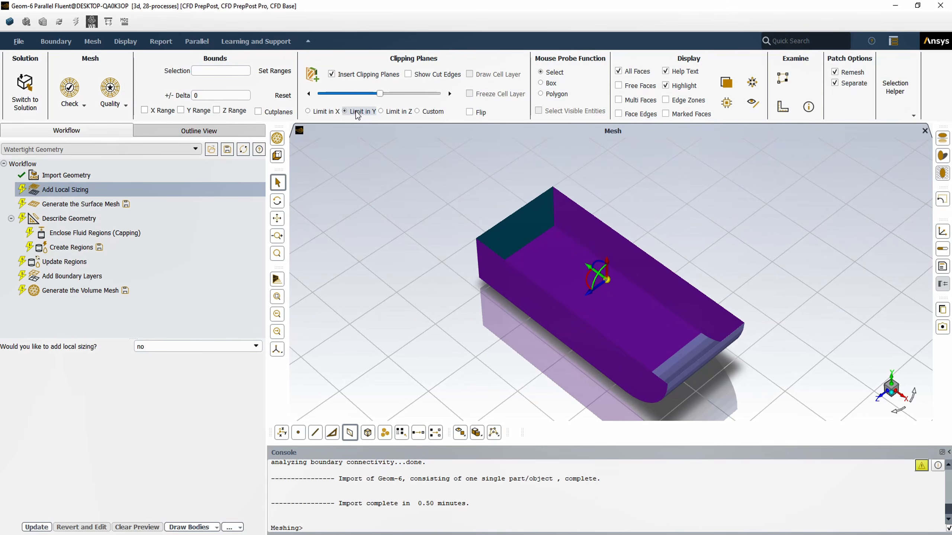
left_click(55, 191)
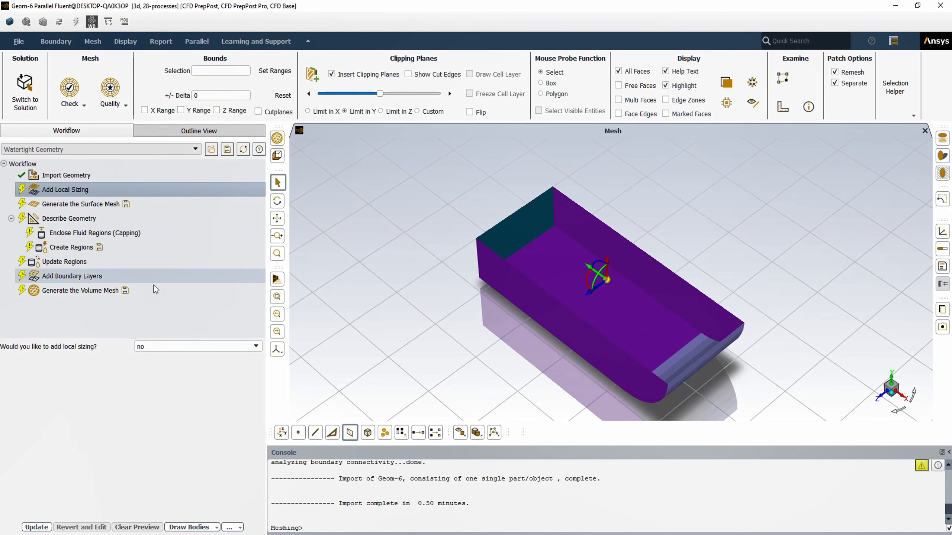
left_click(175, 346)
left_click(172, 356)
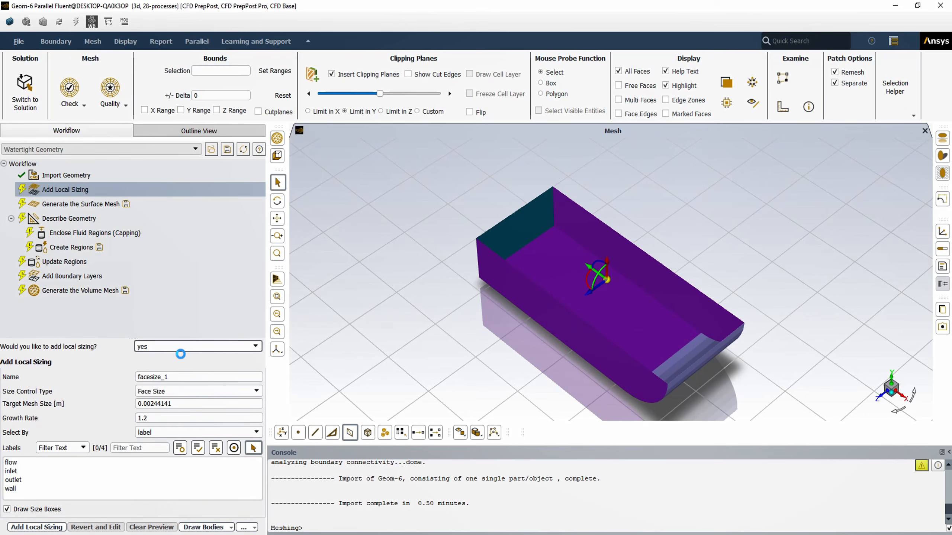
left_click(180, 392)
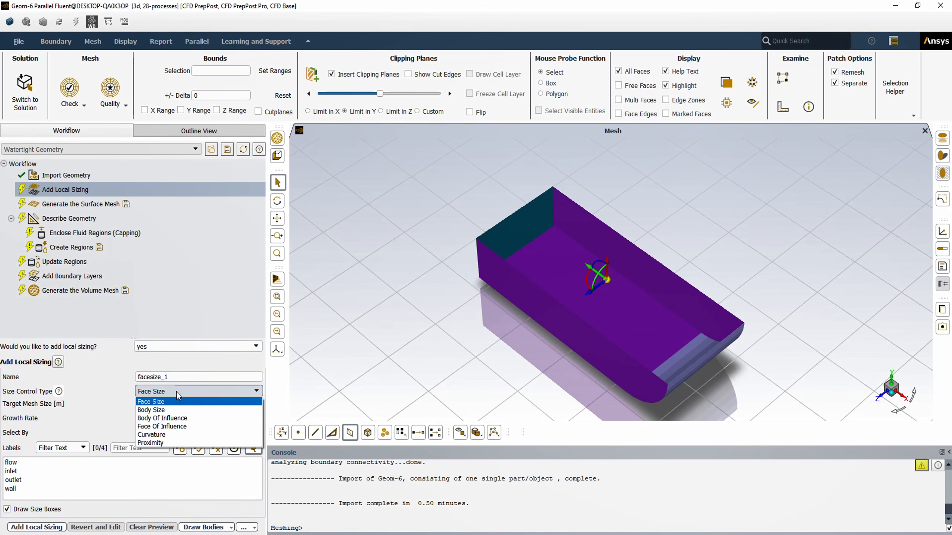
left_click(168, 435)
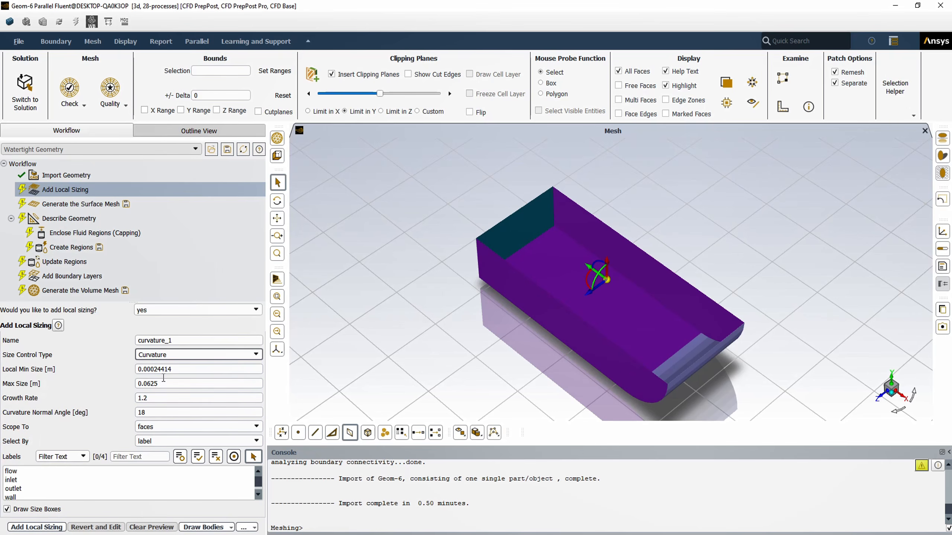
Set the local min size to 0.001 m and the curvature normal angle to 2 degrees, and add the curvature sizing on the outlet label.
left_click_drag(173, 369, 151, 369)
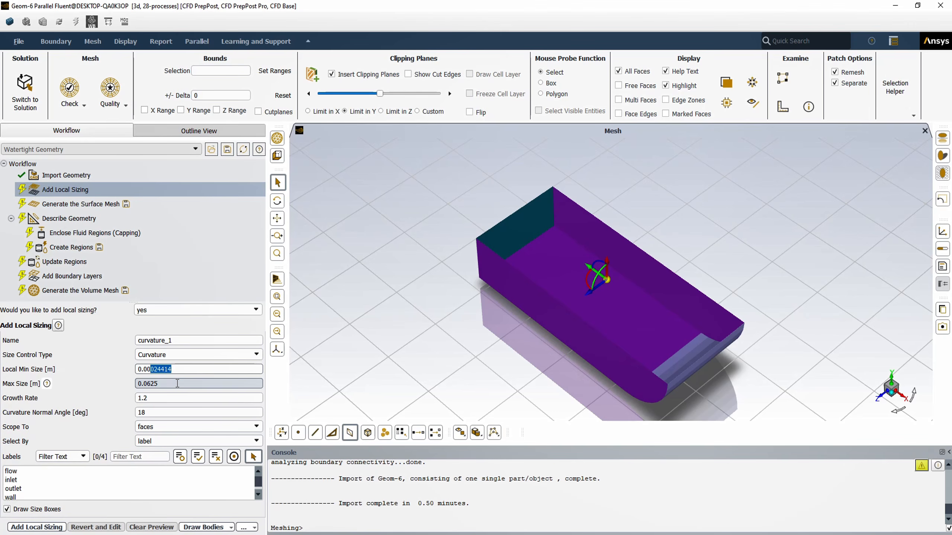
type("1")
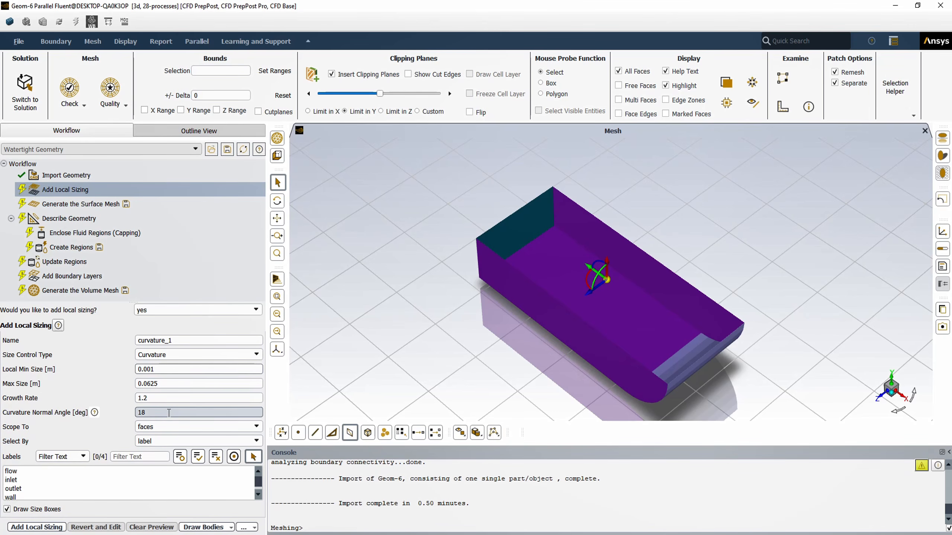
left_click(152, 412)
mouse_move(151, 412)
left_mouse_down()
mouse_move(138, 413)
mouse_move(146, 414)
left_mouse_up()
left_click(146, 413)
left_click_drag(150, 413, 139, 413)
type("2")
left_click(19, 490)
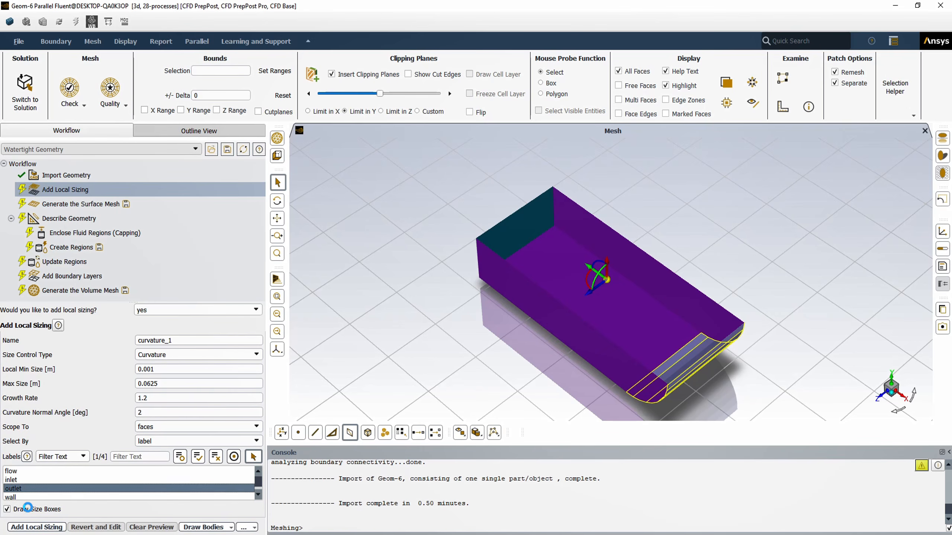
left_click(46, 527)
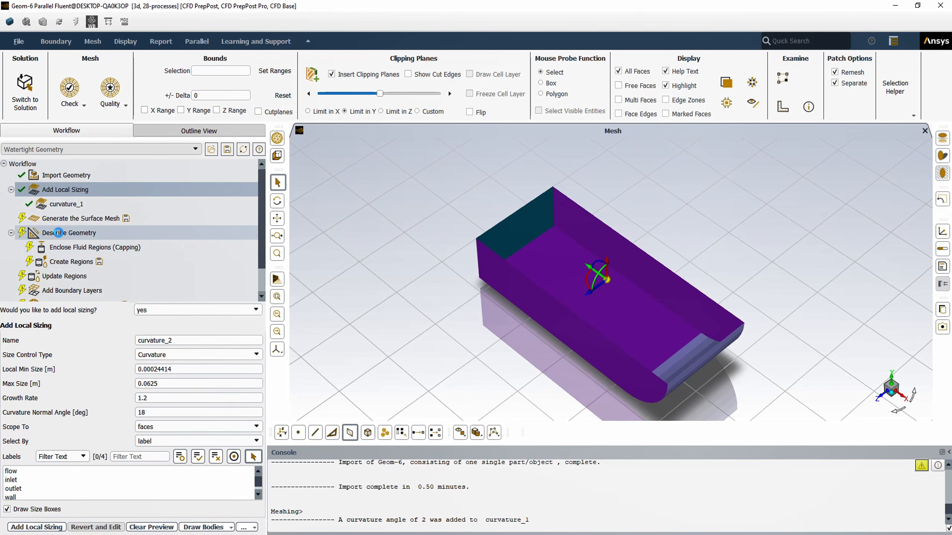
Set the geometry type to only fluid regions with no voids and generate the polyhedral volume mesh together with its upstream tasks.
left_click(58, 233)
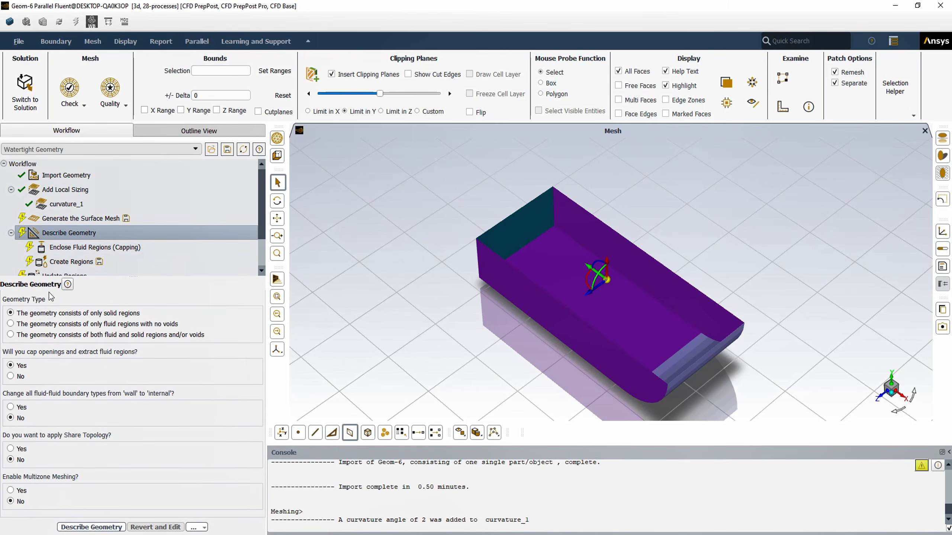
left_click(59, 325)
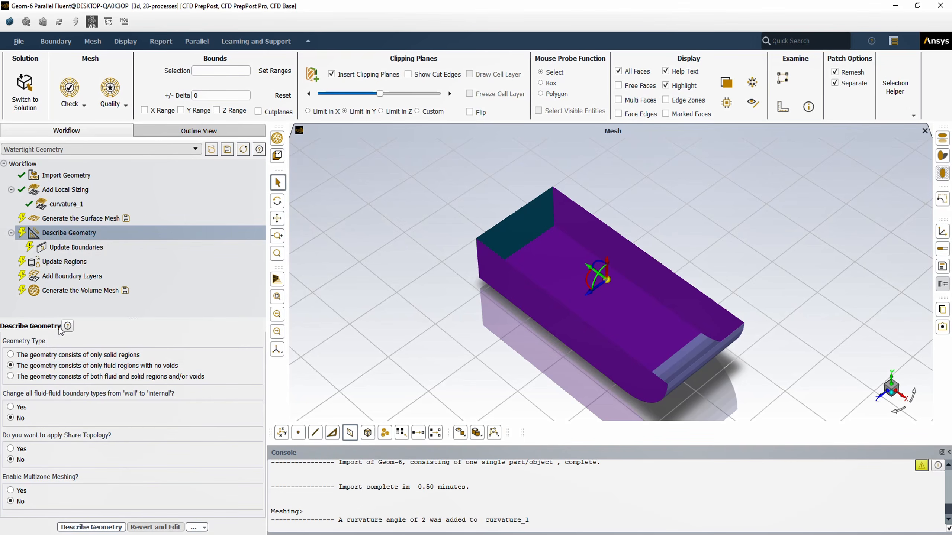
left_click(96, 528)
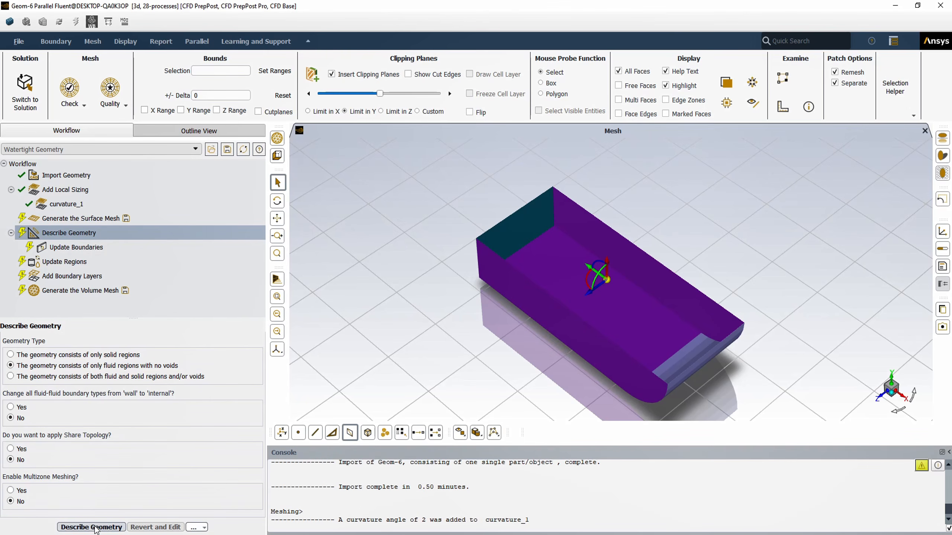
left_click(45, 288)
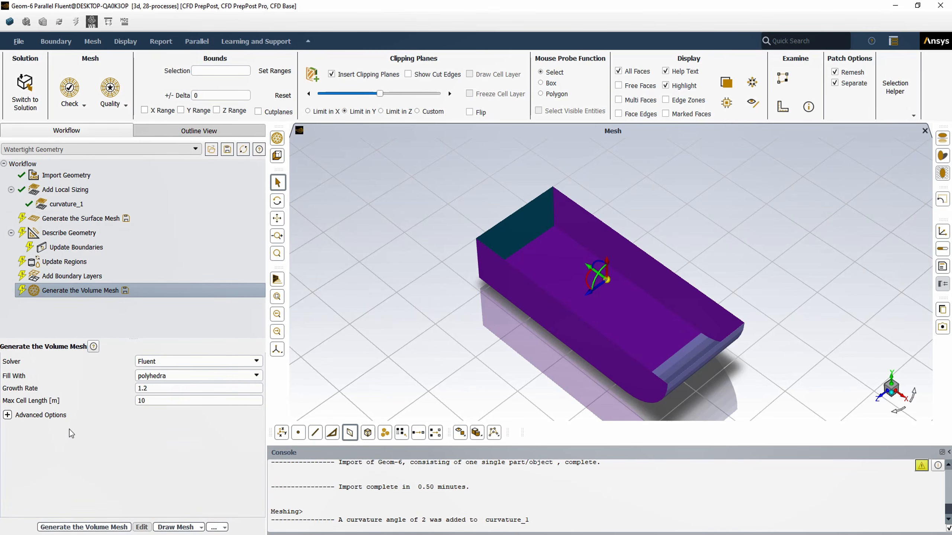
left_click(77, 527)
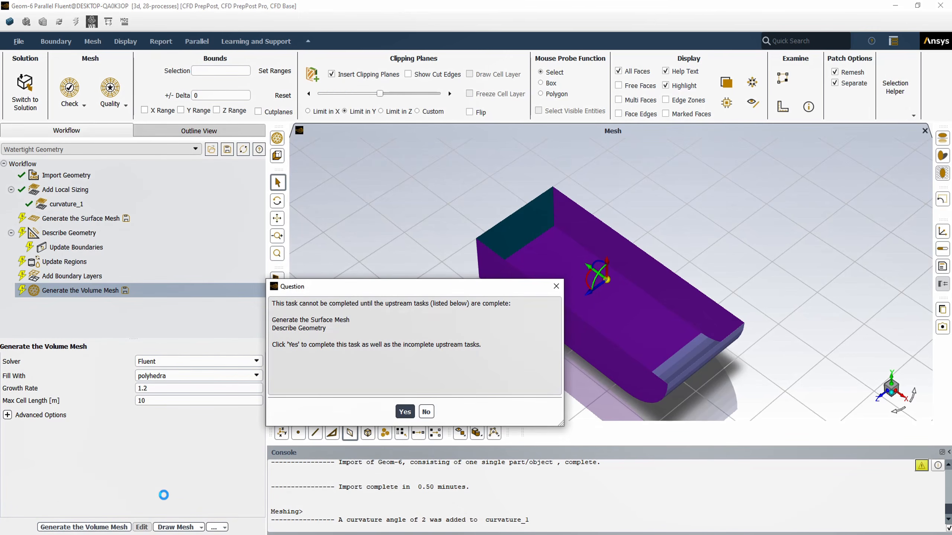
left_click(405, 412)
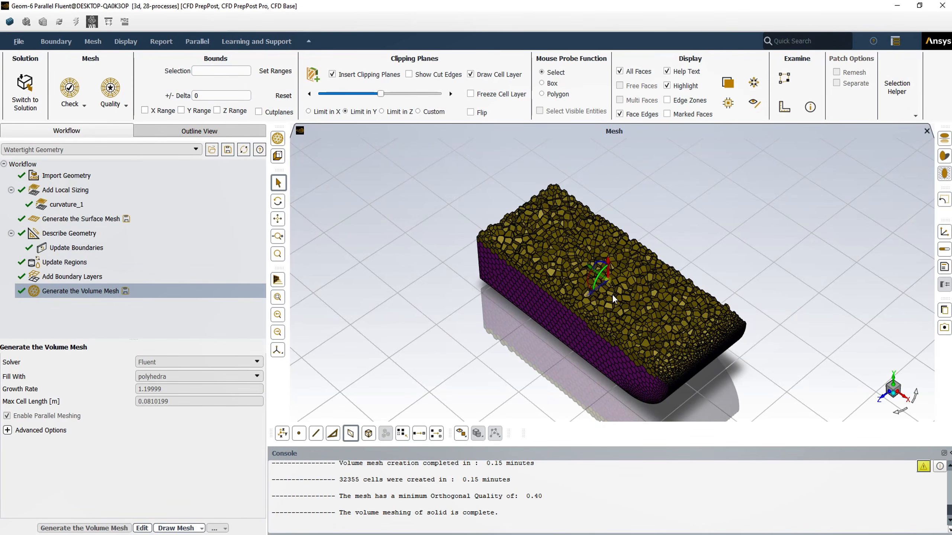
Inspect the curvature-sized mesh near the rounded outlet, then turn off the clipping plane and examine the whole outer surface.
scroll(677, 392, "up", 8)
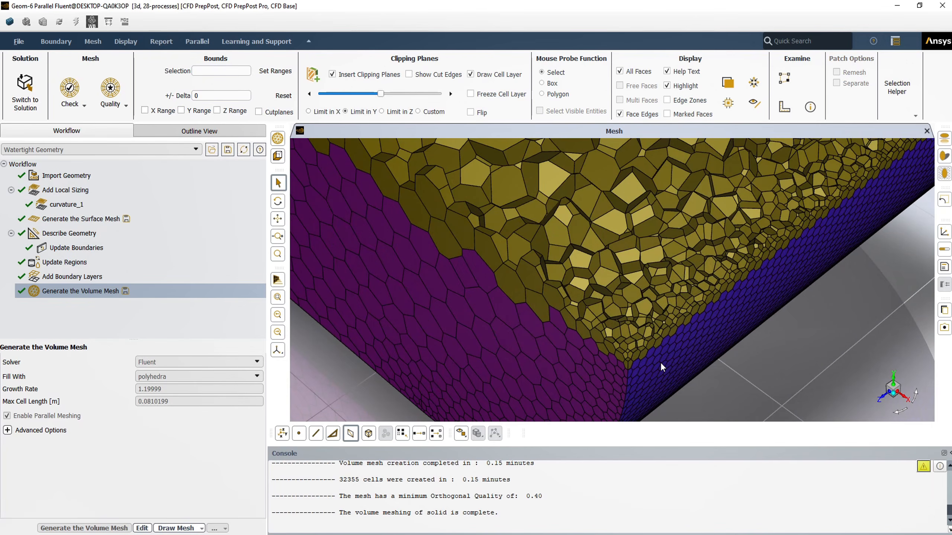
scroll(660, 362, "down", 8)
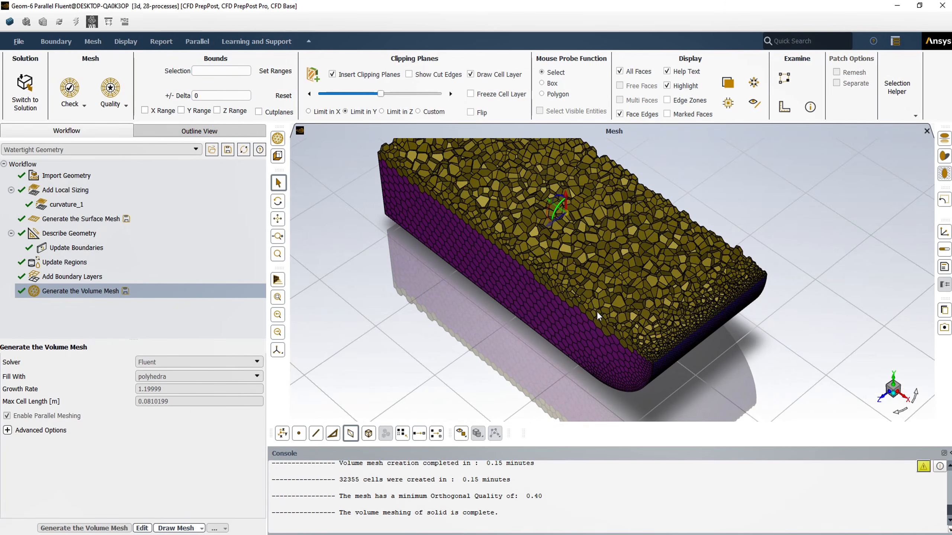
left_click(333, 75)
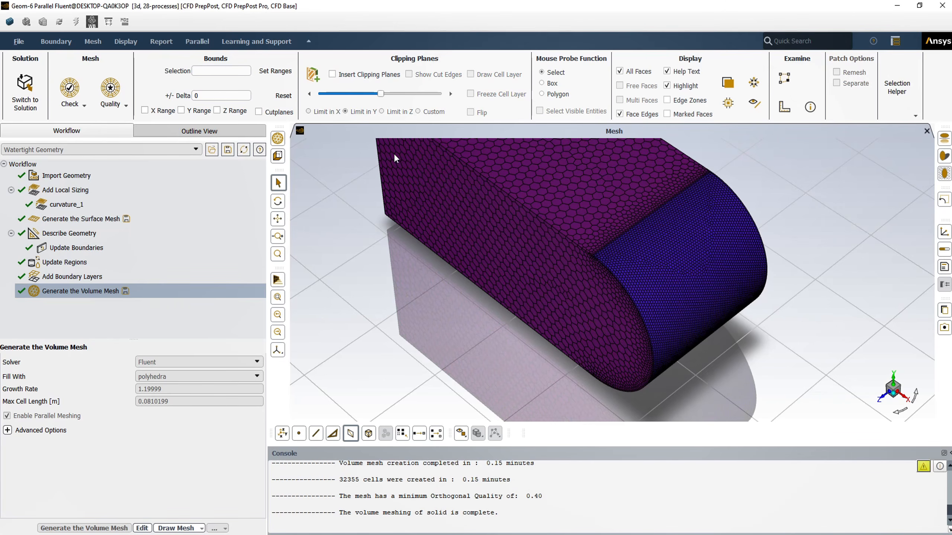
left_click_drag(578, 306, 639, 276)
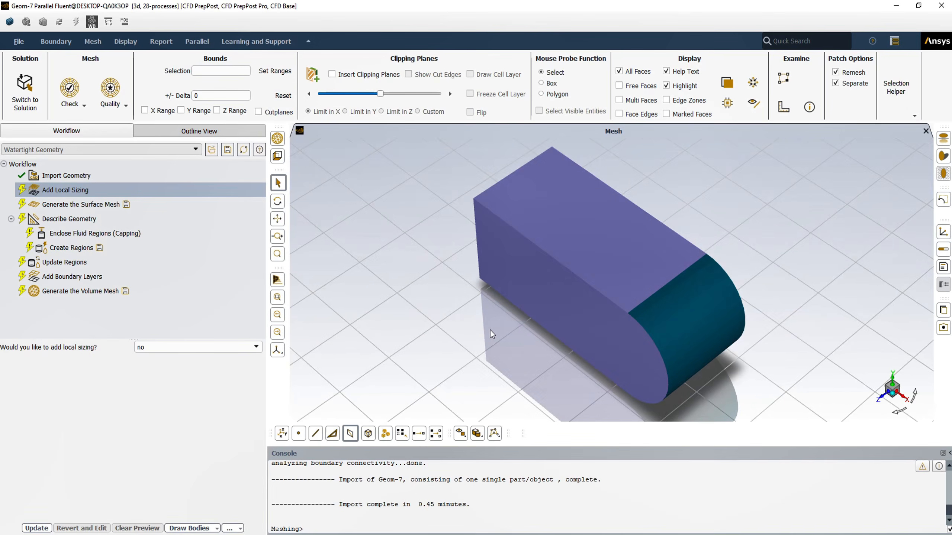
Show the groove side of the Geom-7 geometry and enable local sizing with the Proximity control type.
left_click_drag(488, 331, 671, 350)
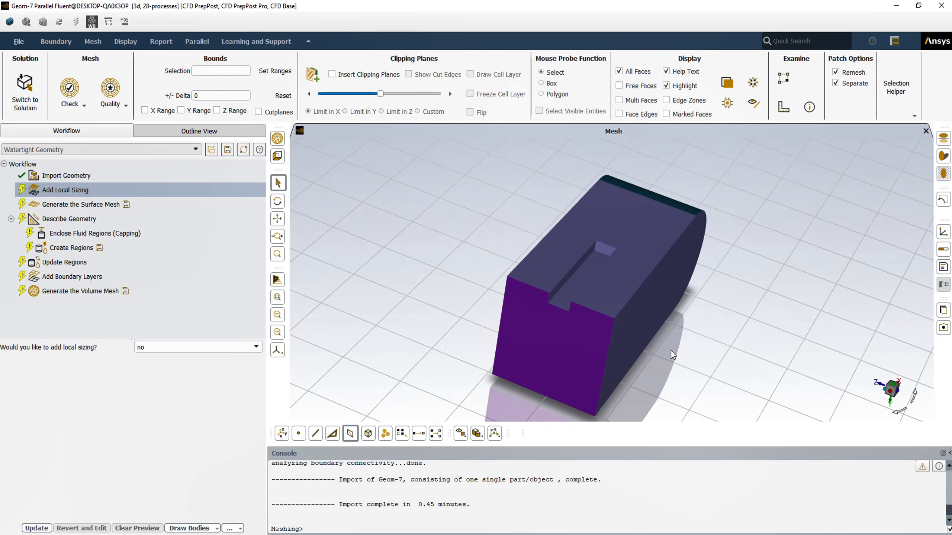
left_click(207, 347)
left_click(198, 358)
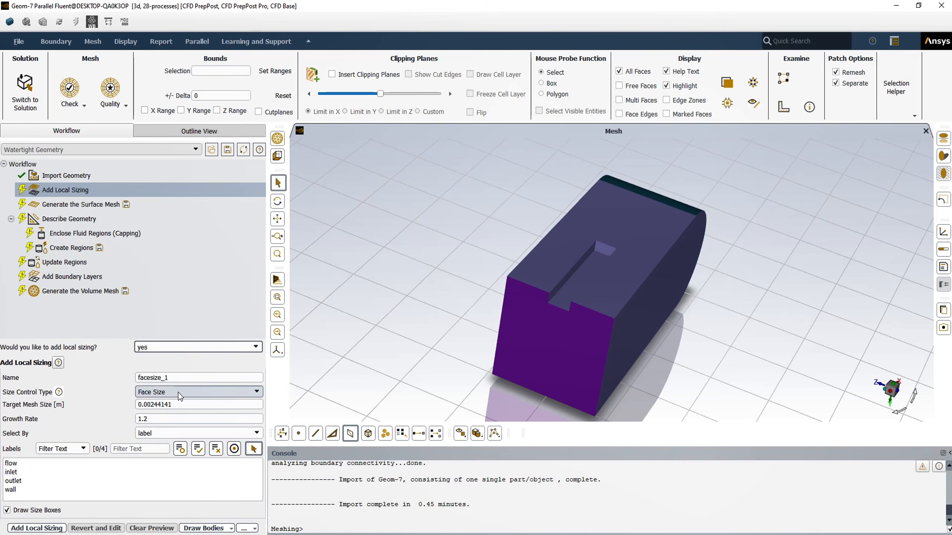
left_click(178, 392)
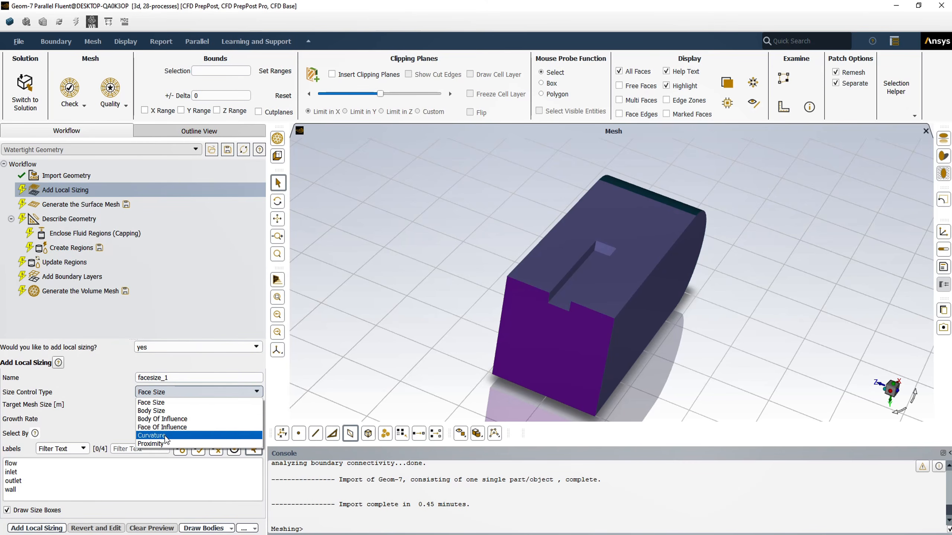
left_click(166, 444)
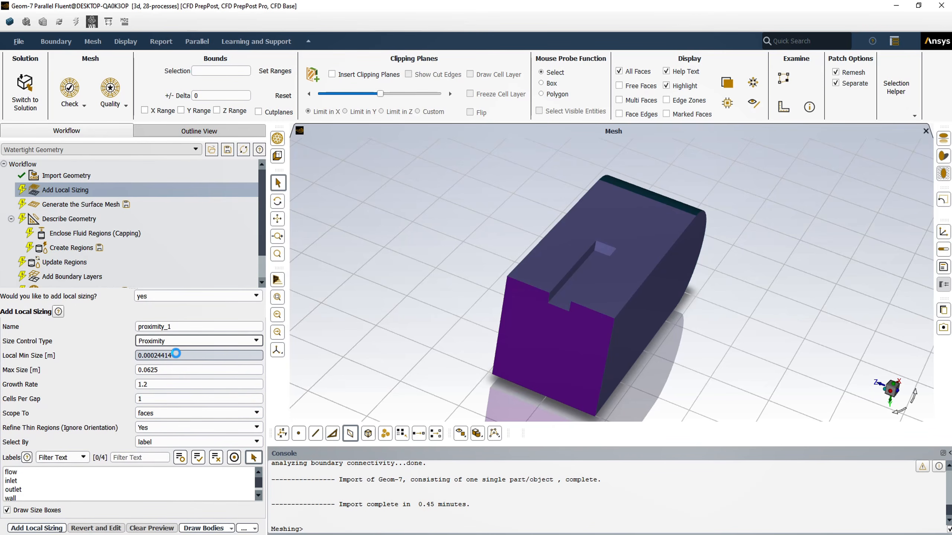
Set the local min size to 0.01 m and cells per gap to 10, and add the proximity sizing on the wall label.
left_click_drag(173, 356, 148, 360)
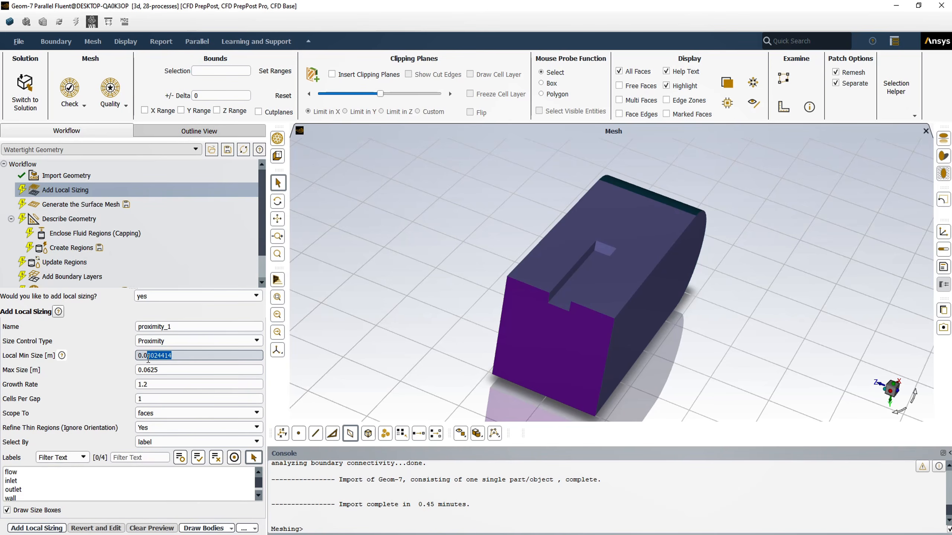
type("1")
left_click_drag(149, 400, 137, 402)
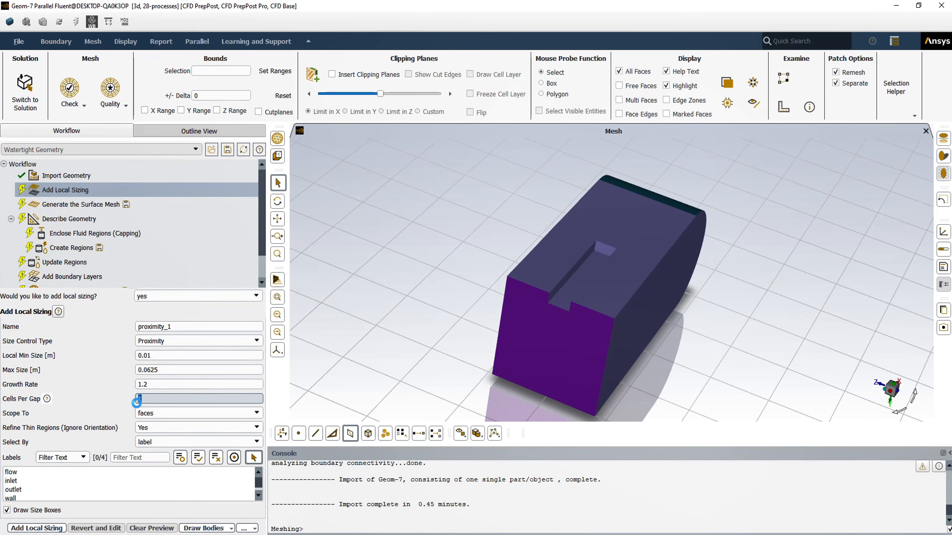
type("0")
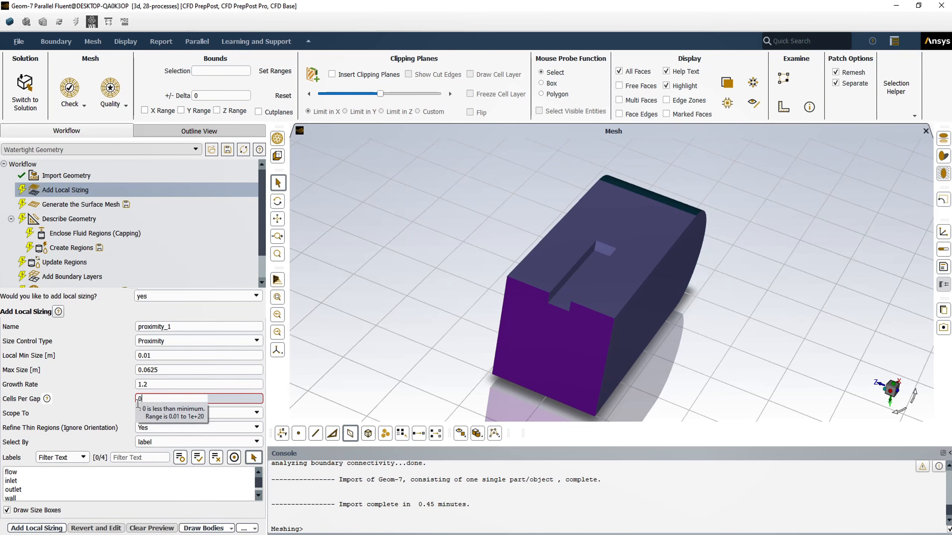
key("BackSpace")
type("10")
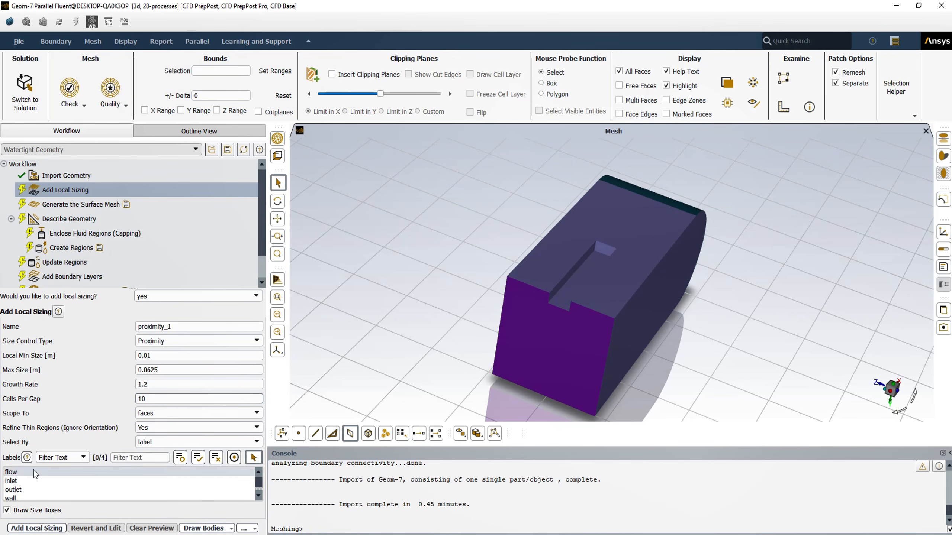
left_click(13, 497)
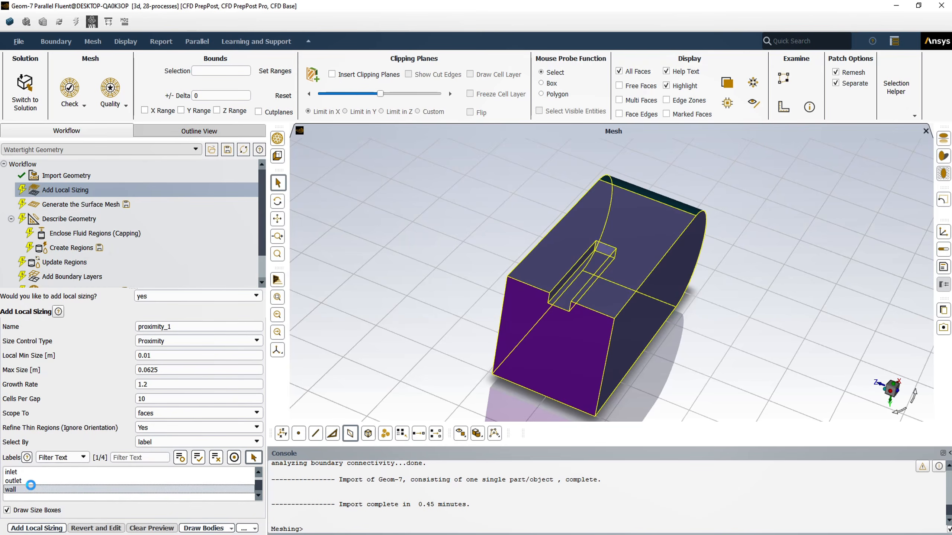
left_click(34, 487)
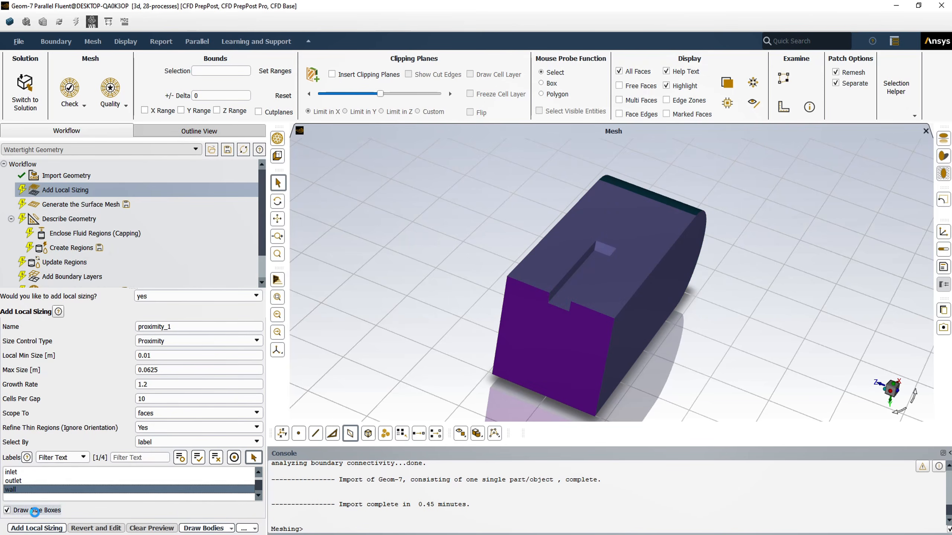
left_click(39, 528)
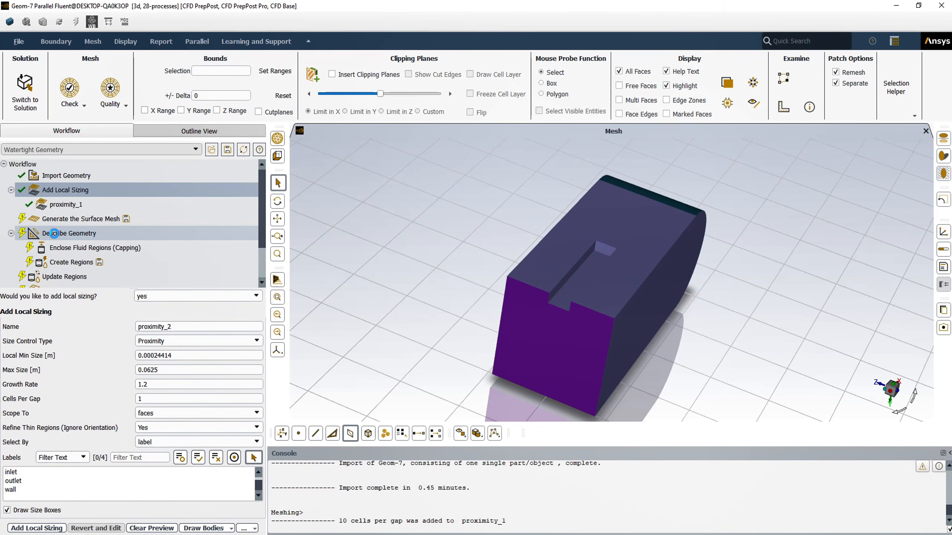
Describe Geom-7 as only fluid regions with no voids, and generate the polyhedral volume mesh including the incomplete upstream tasks.
left_click(54, 233)
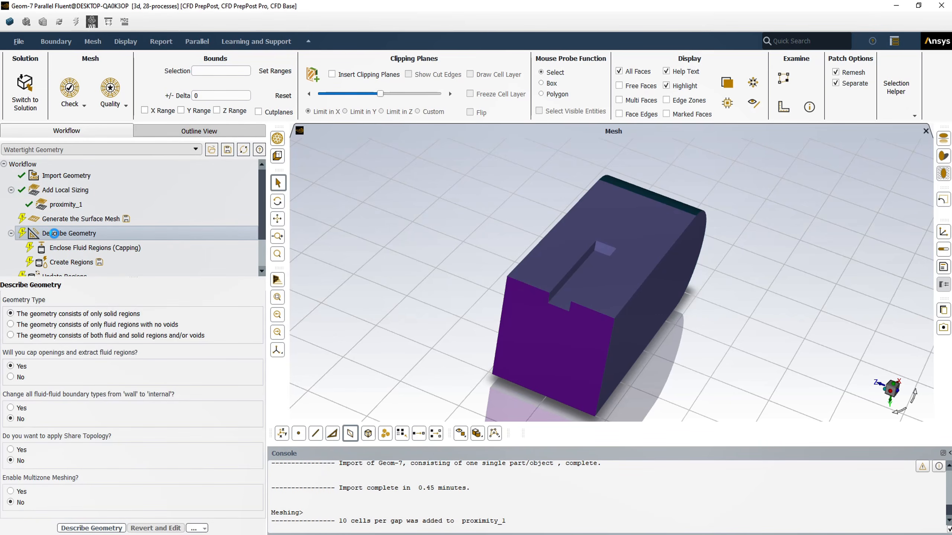
left_click(51, 324)
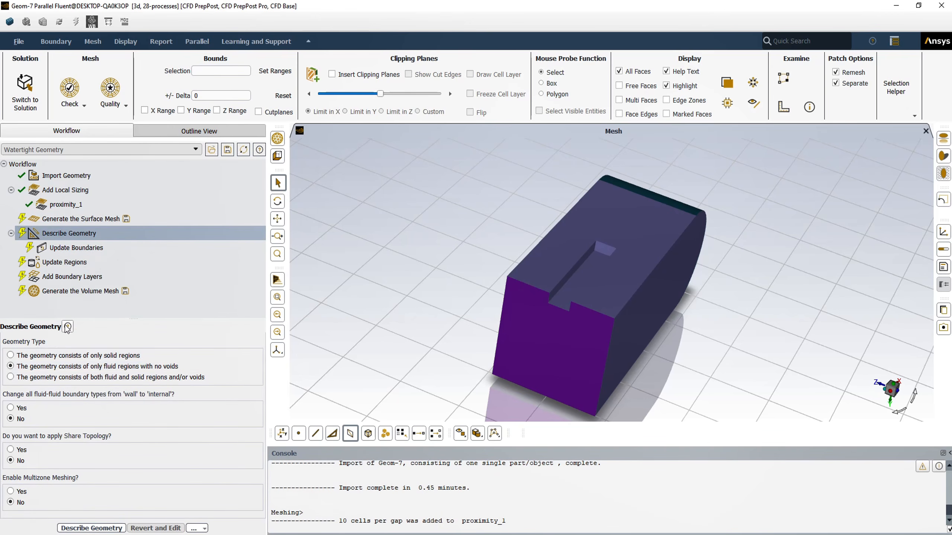
left_click(62, 292)
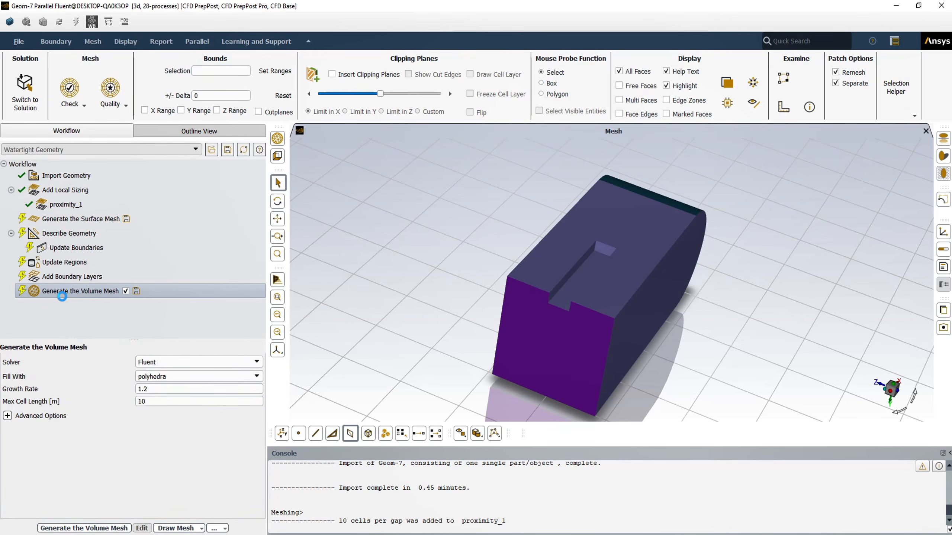
left_click(75, 529)
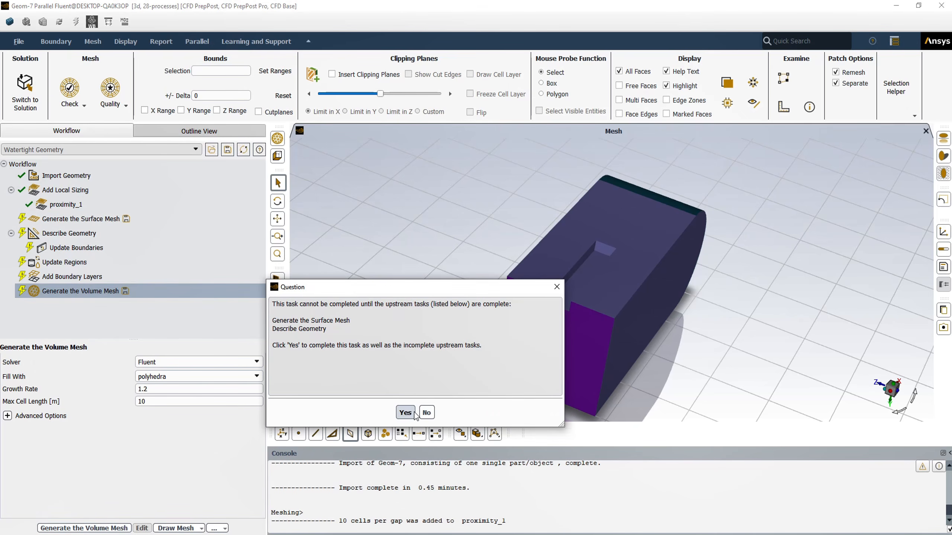
left_click(406, 412)
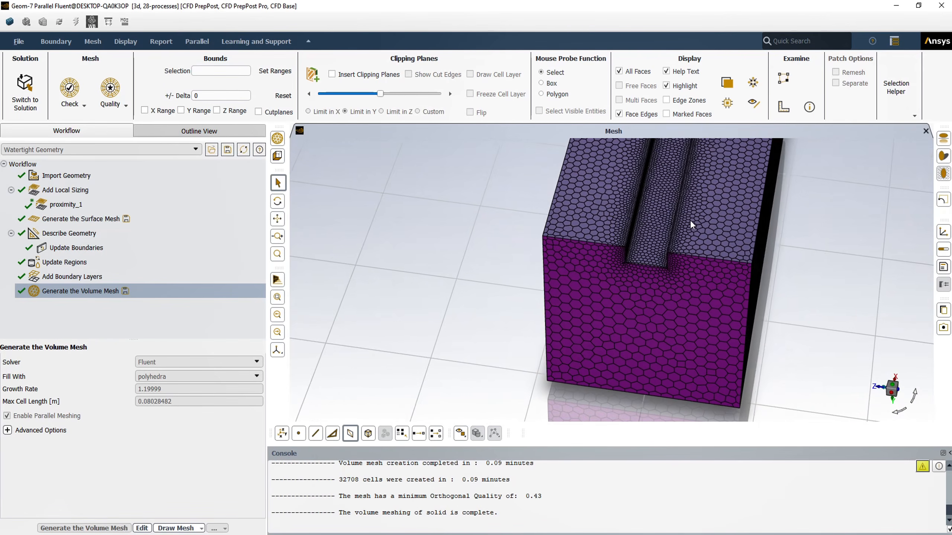
Inspect the proximity-sized mesh on the whole body and closely around the narrow groove.
scroll(718, 166, "down", 2)
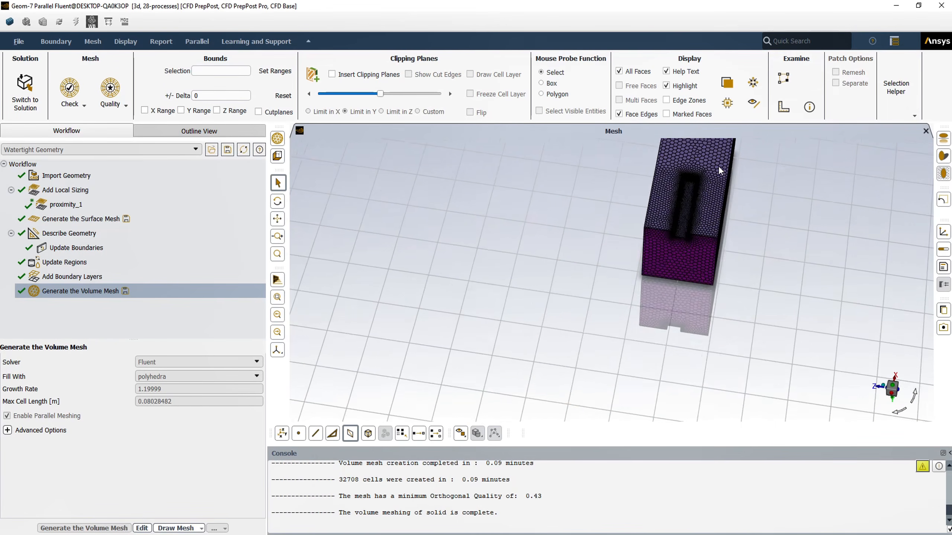
middle_click_drag(714, 173, 497, 174)
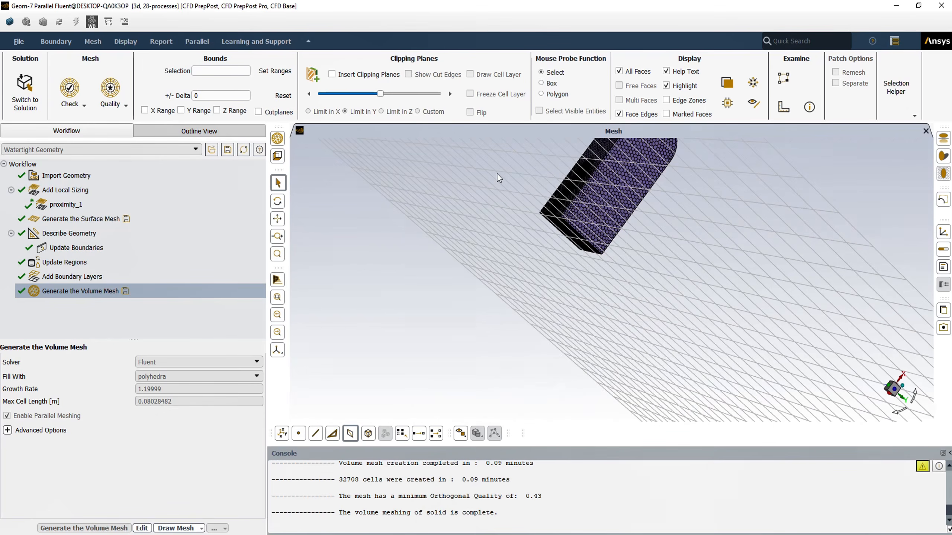
left_click(278, 297)
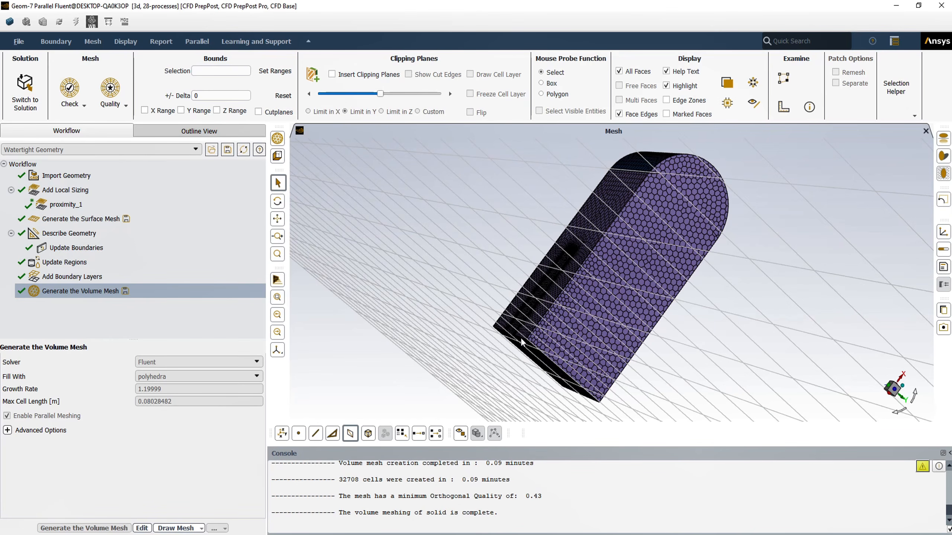
mouse_move(521, 338)
middle_mouse_down()
mouse_move(575, 348)
mouse_move(528, 326)
middle_mouse_up()
scroll(528, 326, "up", 3)
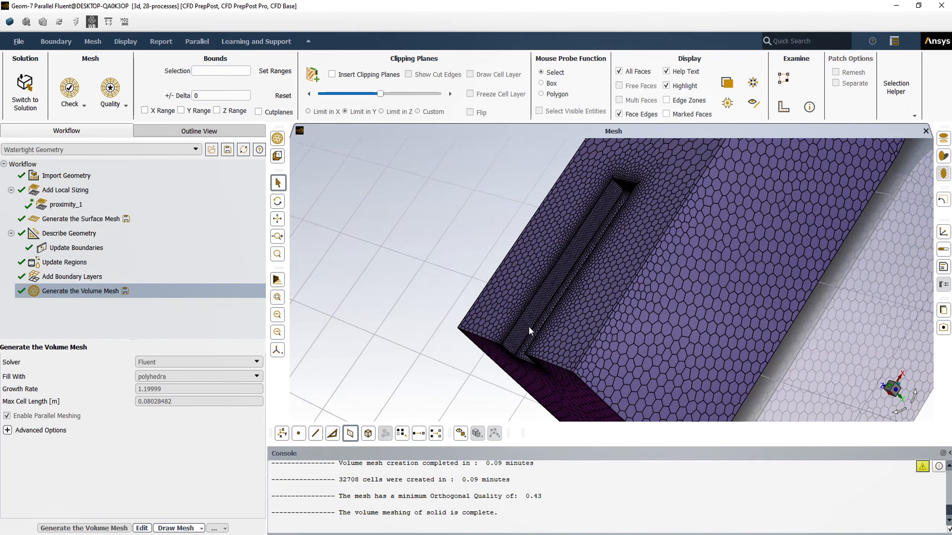
scroll(529, 329, "up", 2)
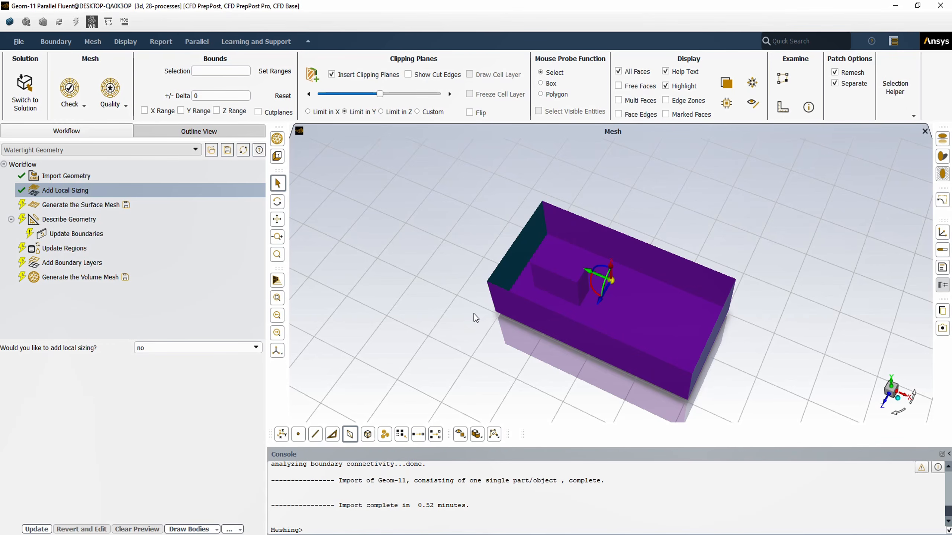
Insert a Create Local Refinement Regions task after local sizing in Geom-11, with a 0.03 m mesh size on the flow label.
left_click_drag(473, 314, 358, 295)
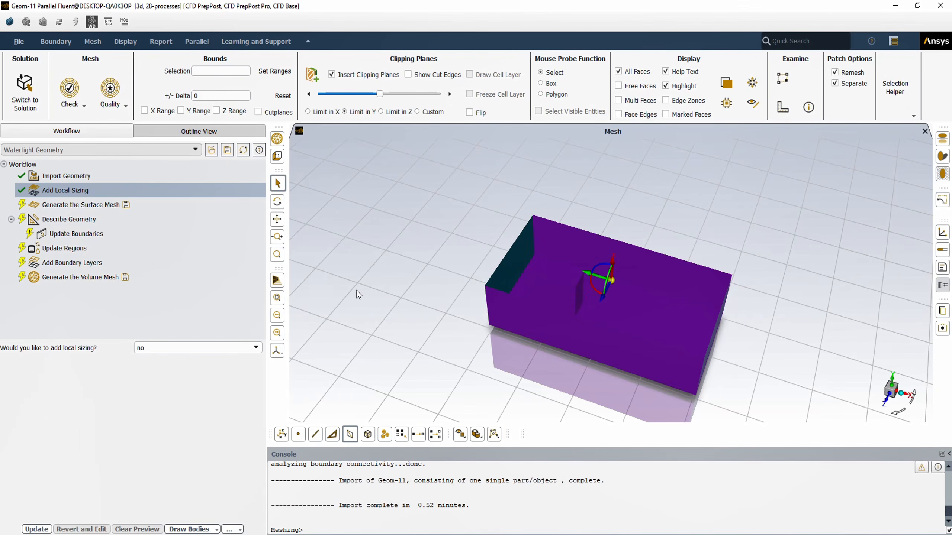
mouse_move(70, 192)
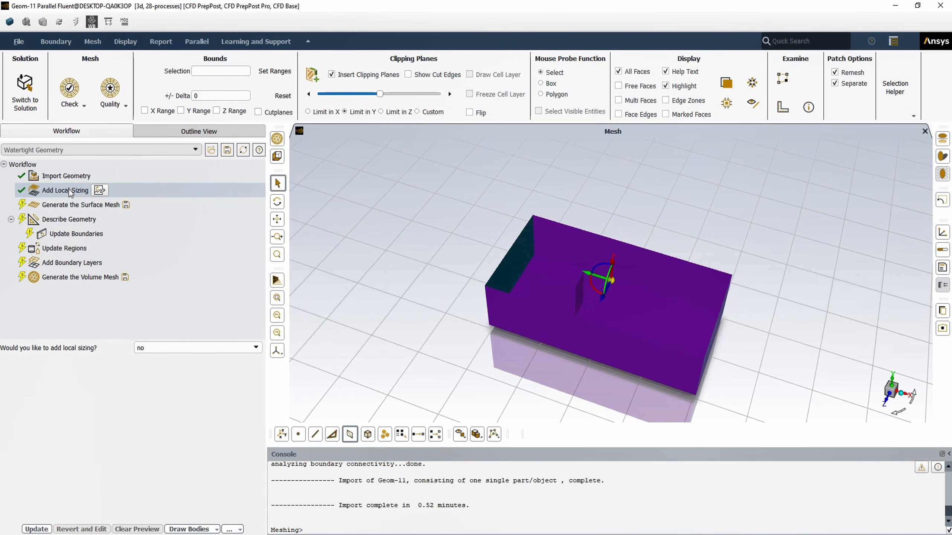
right_click(68, 190)
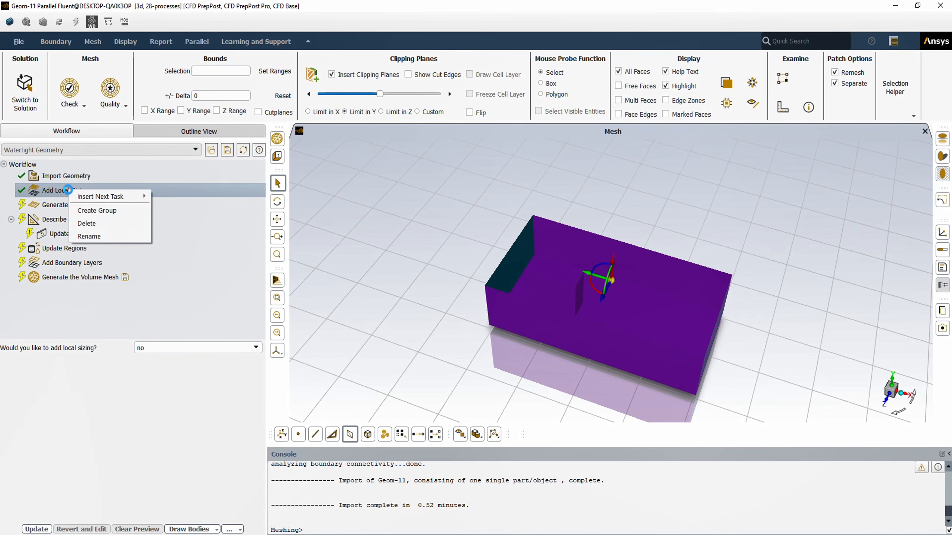
mouse_move(100, 199)
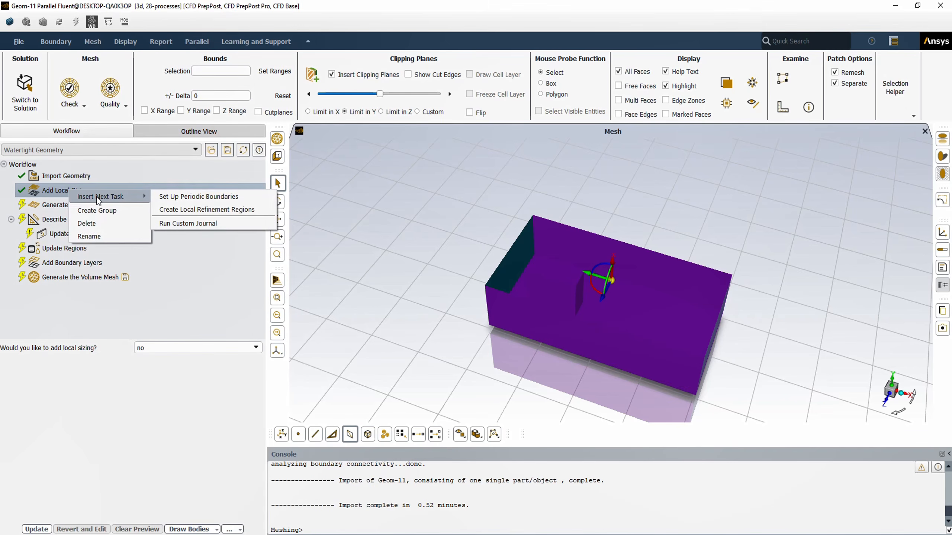
left_click(182, 209)
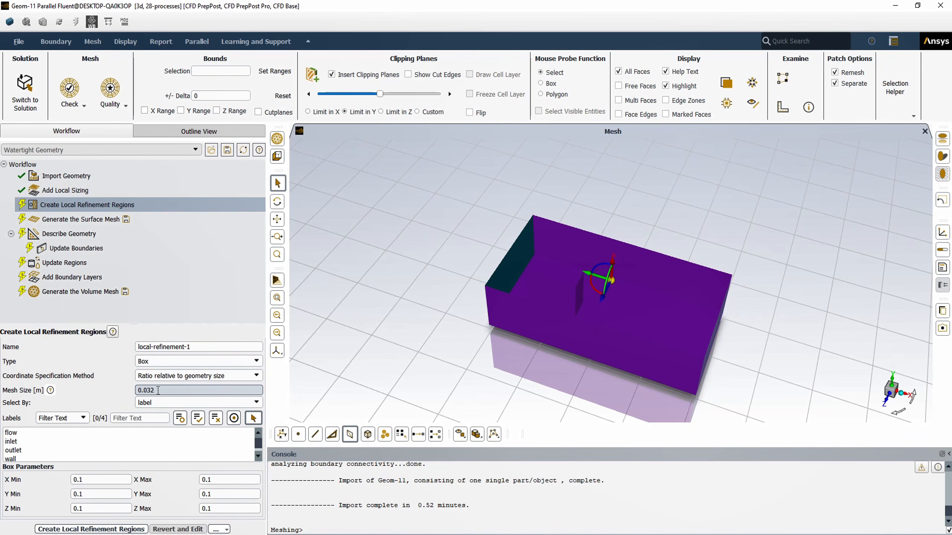
key("BackSpace")
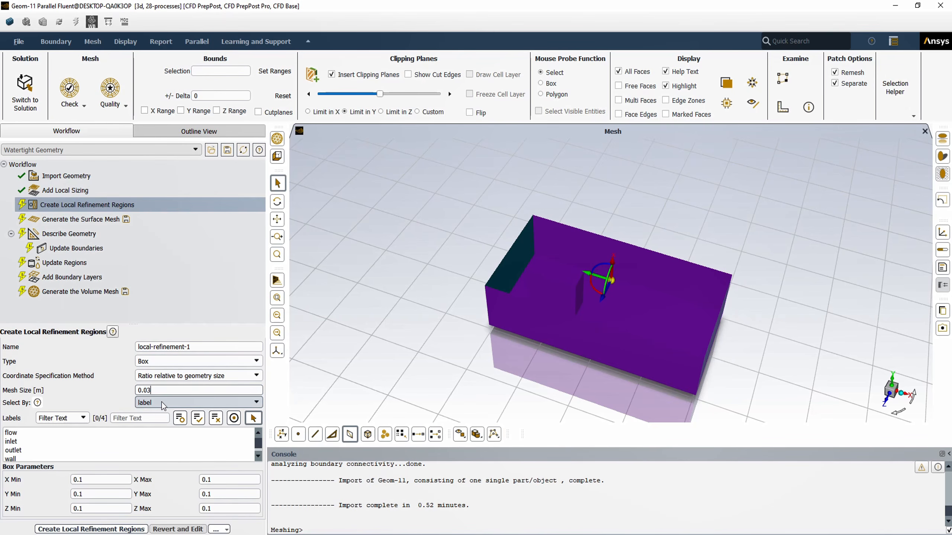
left_click(22, 434)
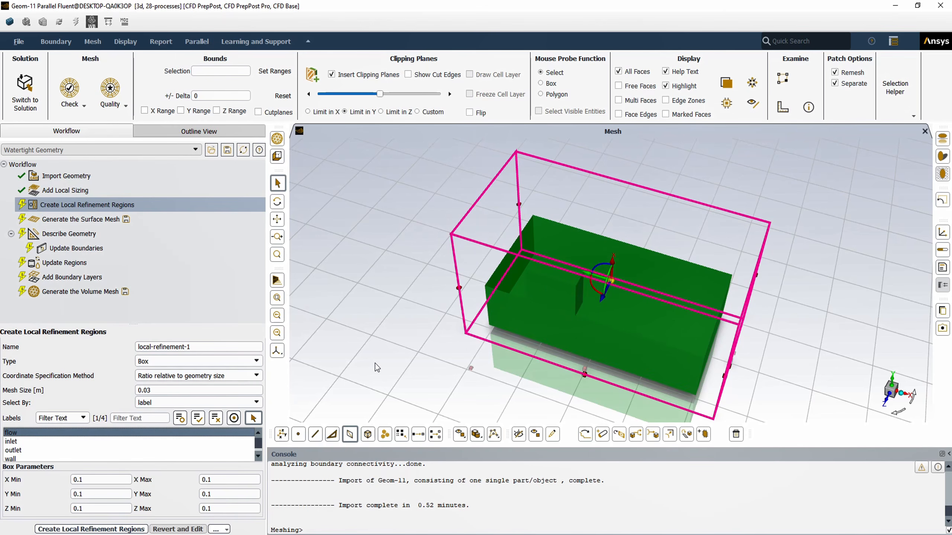
View the refinement box side-on and try an X Min ratio of 1.
left_click_drag(376, 365, 789, 401)
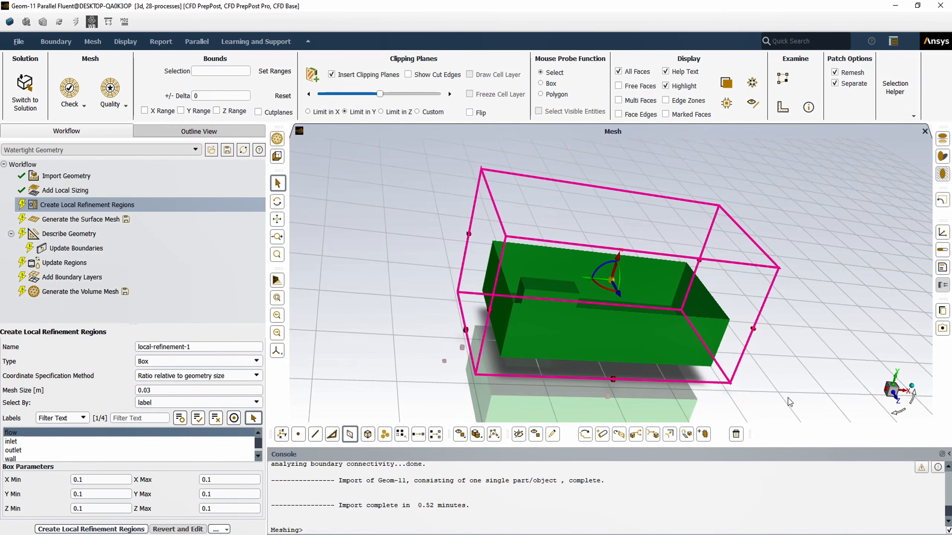
left_click(898, 403)
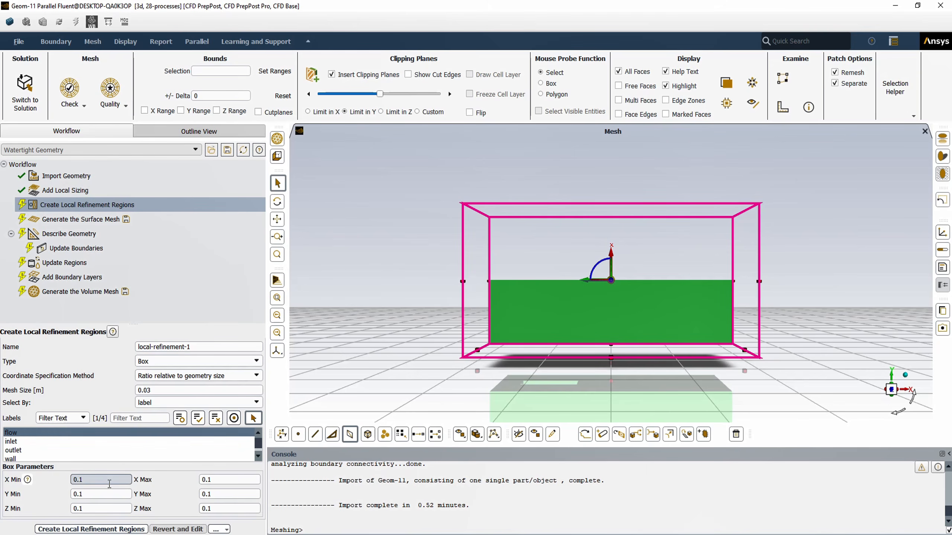
left_click(85, 483)
left_click_drag(84, 483, 70, 480)
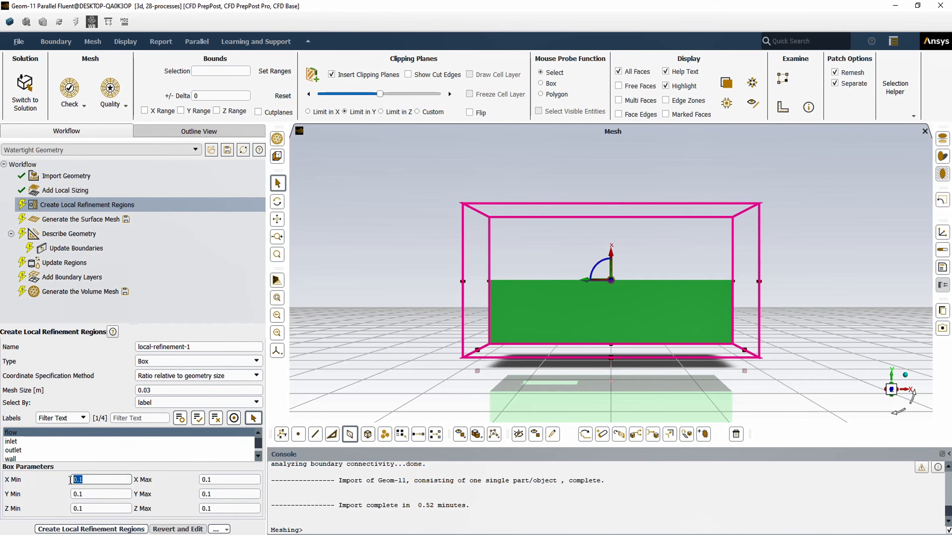
type("1")
scroll(478, 331, "down", 3)
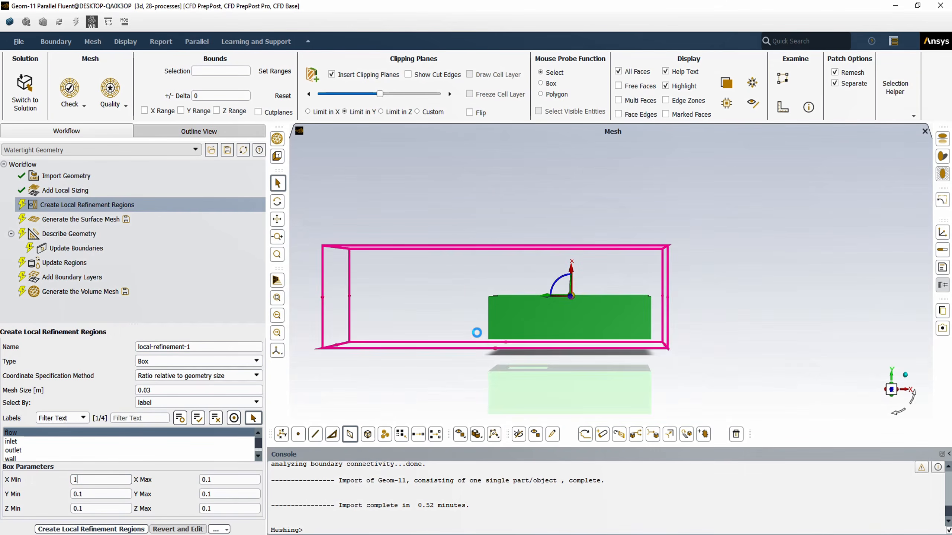
Try an X Min ratio of 2 and examine how far the refinement box extends beyond the geometry.
double_click(74, 479)
type("2")
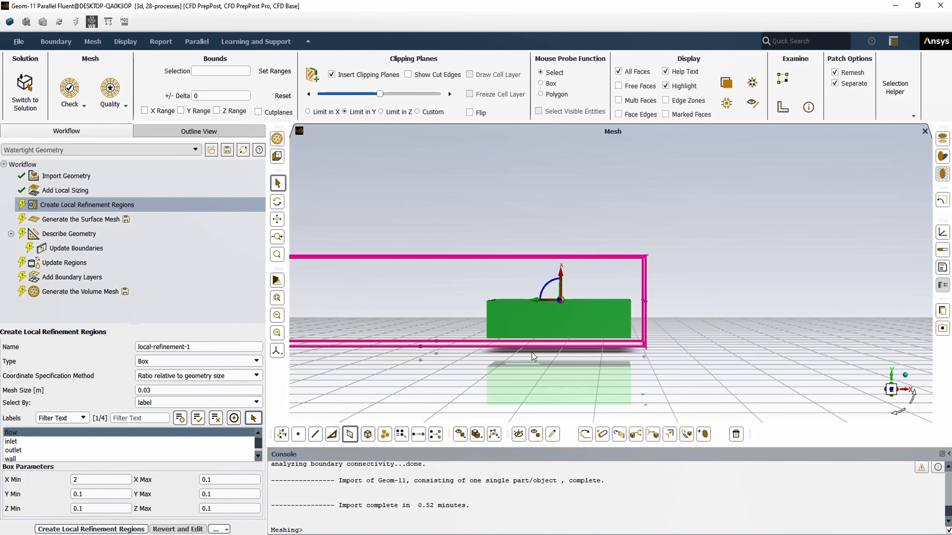
scroll(543, 352, "down", 1)
scroll(544, 352, "down", 3)
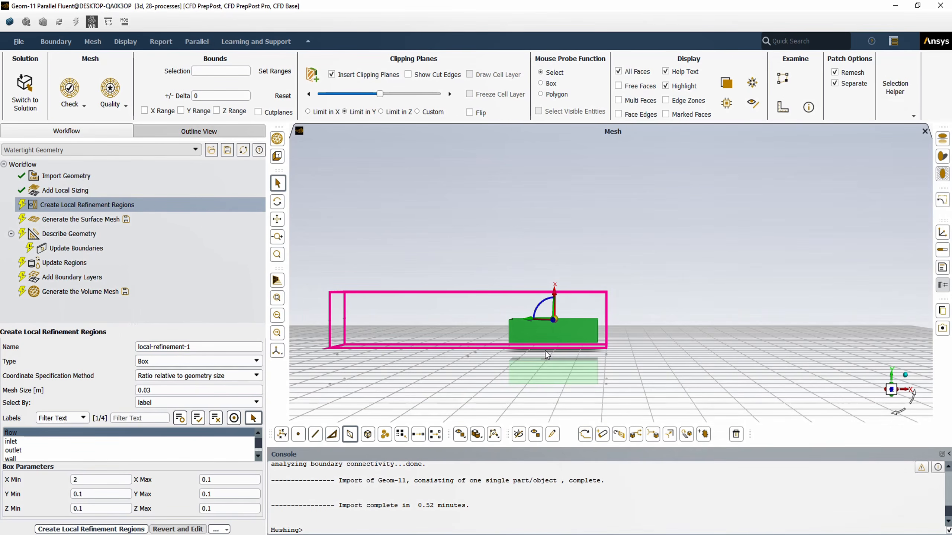
middle_click_drag(546, 351, 545, 383)
left_click_drag(545, 384, 530, 310)
scroll(530, 343, "up", 4)
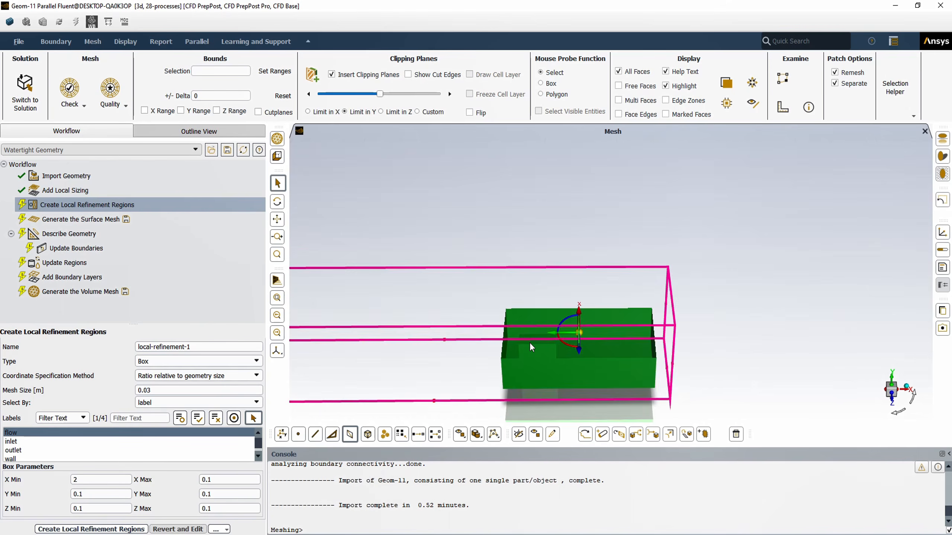
left_click_drag(530, 346, 540, 384)
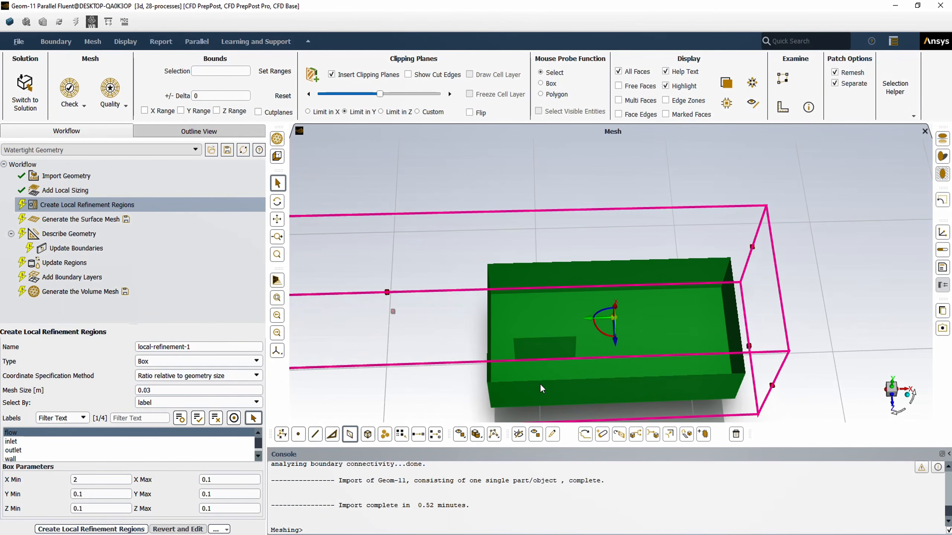
Set the refinement box's X Min ratio to -0.05 and its X Max ratio to -0.5.
double_click(74, 480)
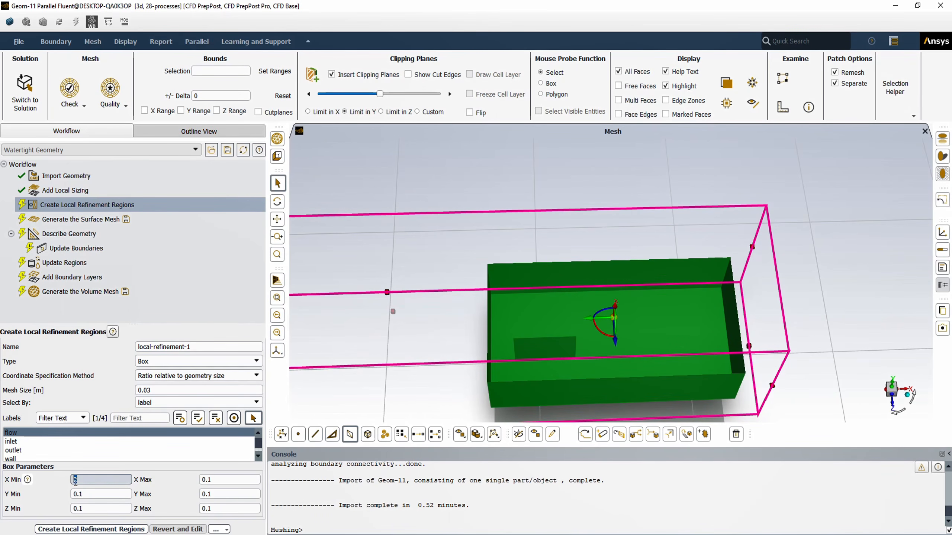
type("-0")
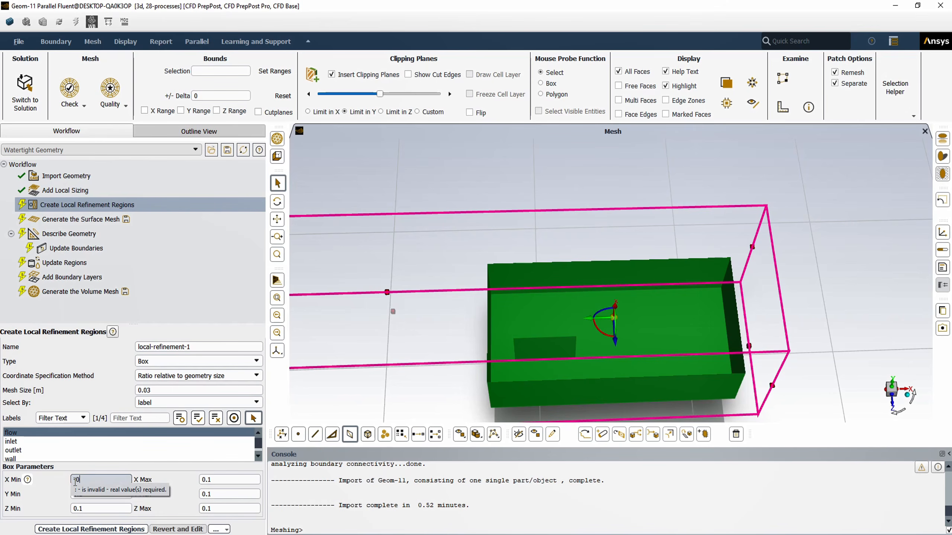
type(".05")
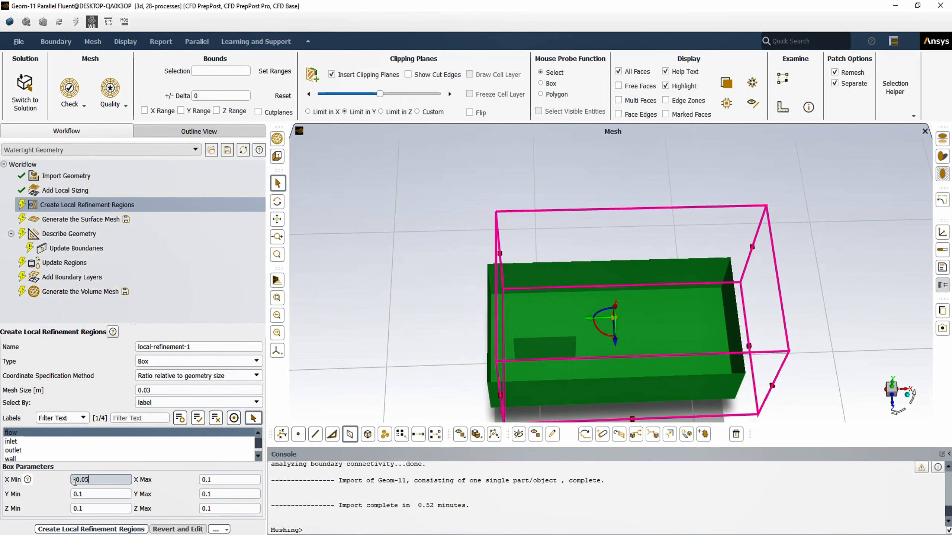
left_click(214, 481)
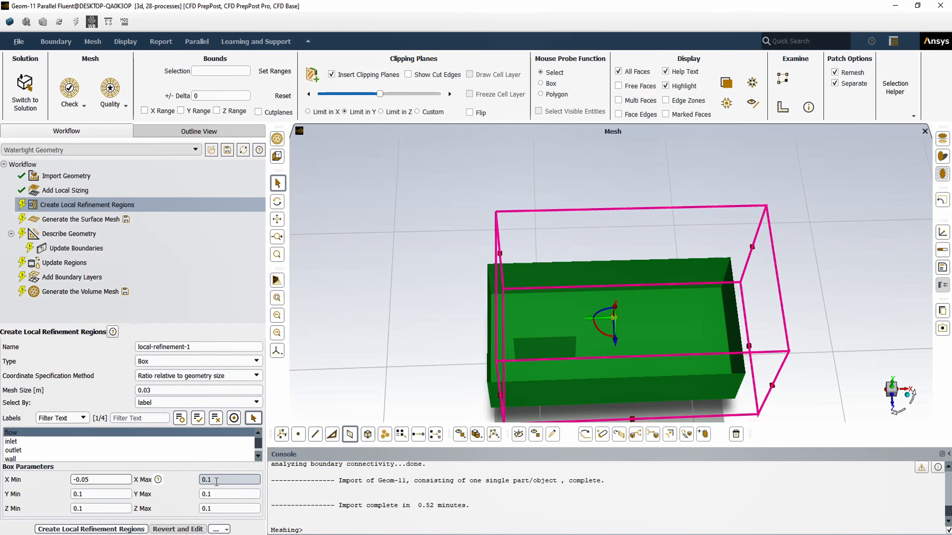
left_click_drag(214, 481, 194, 482)
type("0")
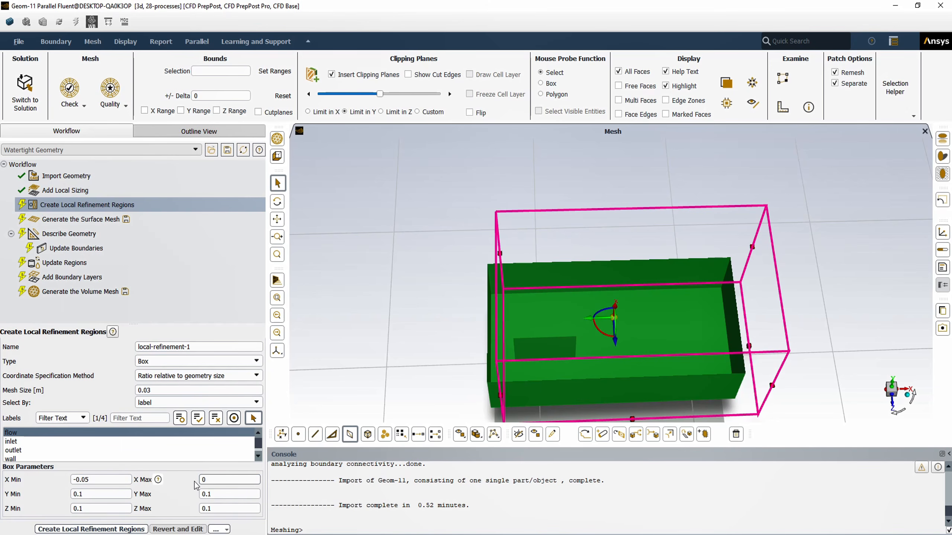
key("BackSpace")
type("-0")
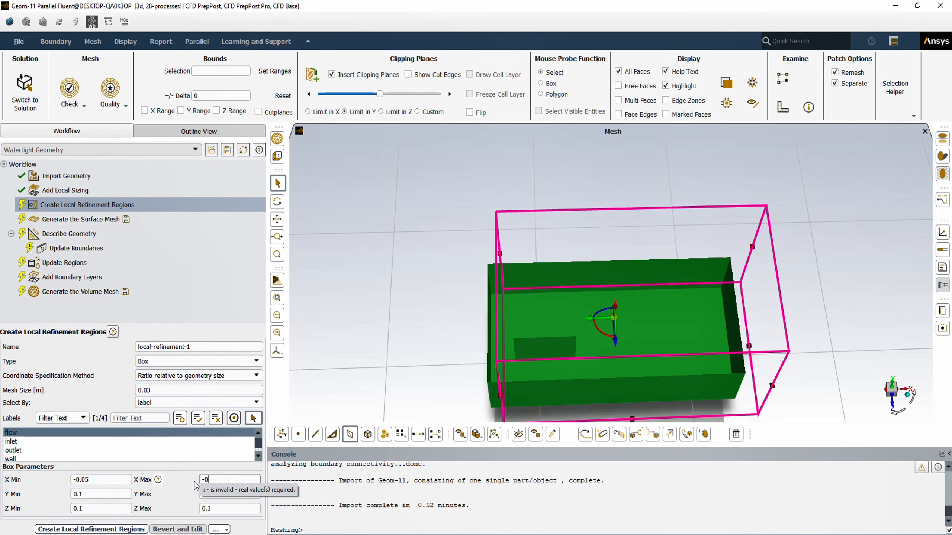
type(".")
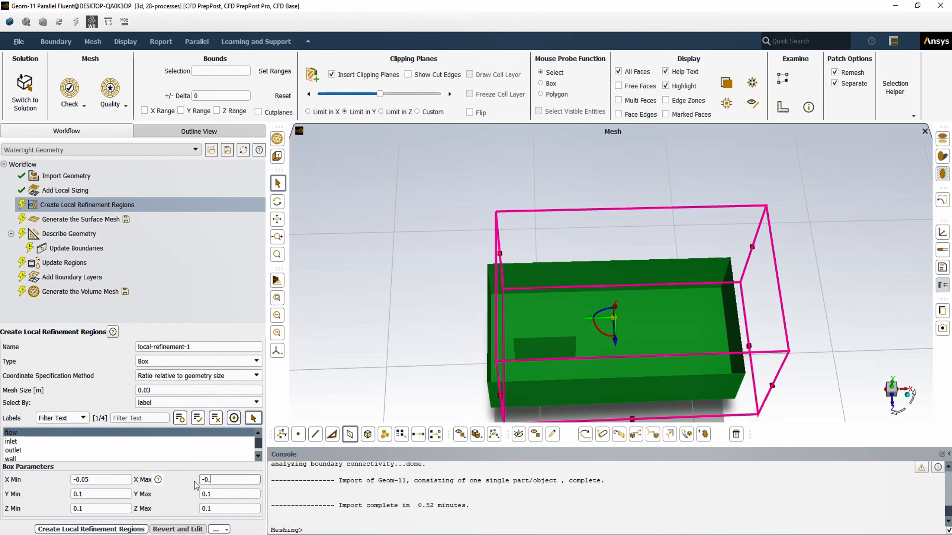
type("5")
key("Return")
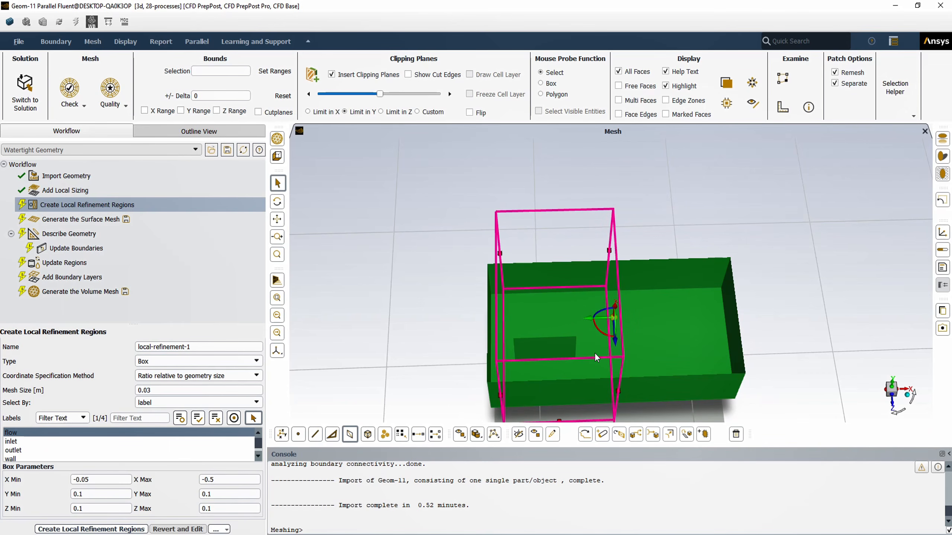
Set the refinement box's Y Min ratio to 0 and its Y Max ratio to -0.5.
left_click_drag(538, 343, 482, 243)
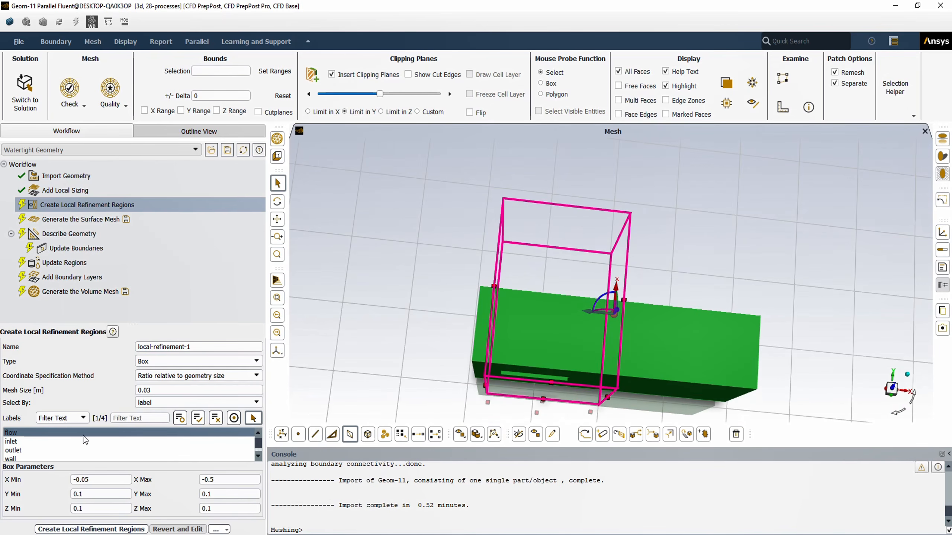
left_click_drag(84, 495, 72, 494)
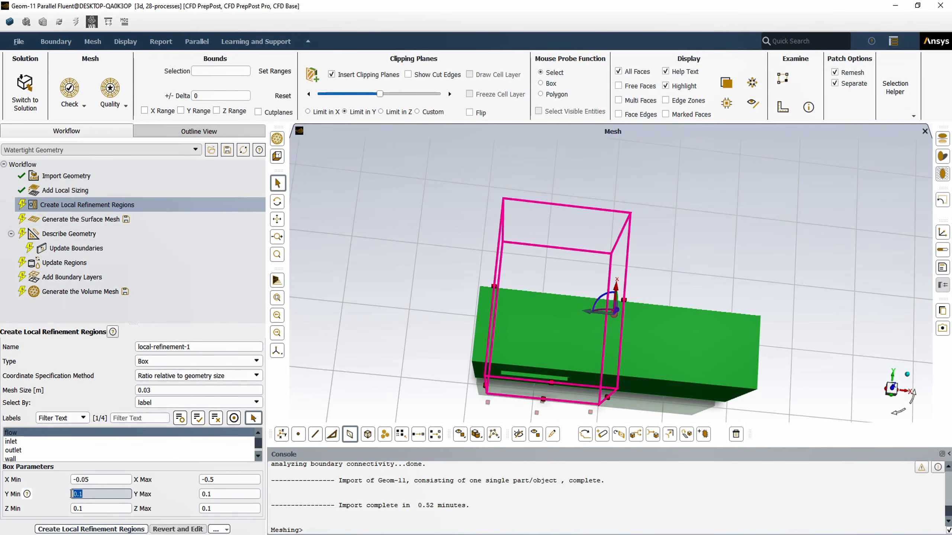
type("0")
key("Return")
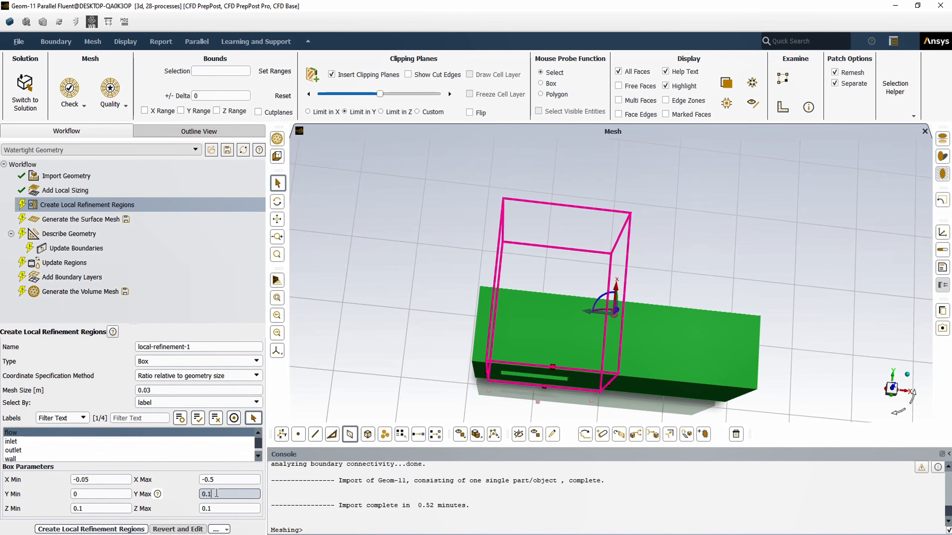
left_click_drag(215, 493, 198, 494)
type("-")
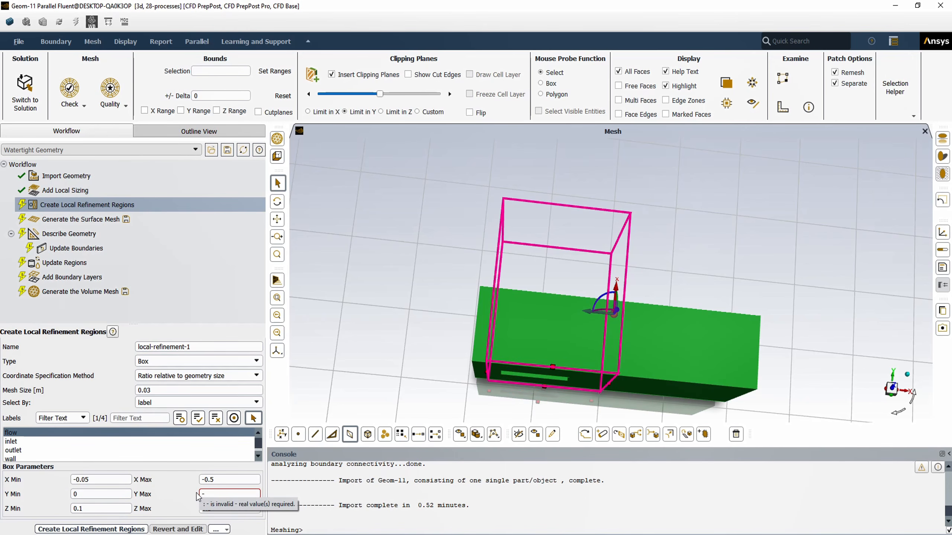
type("0")
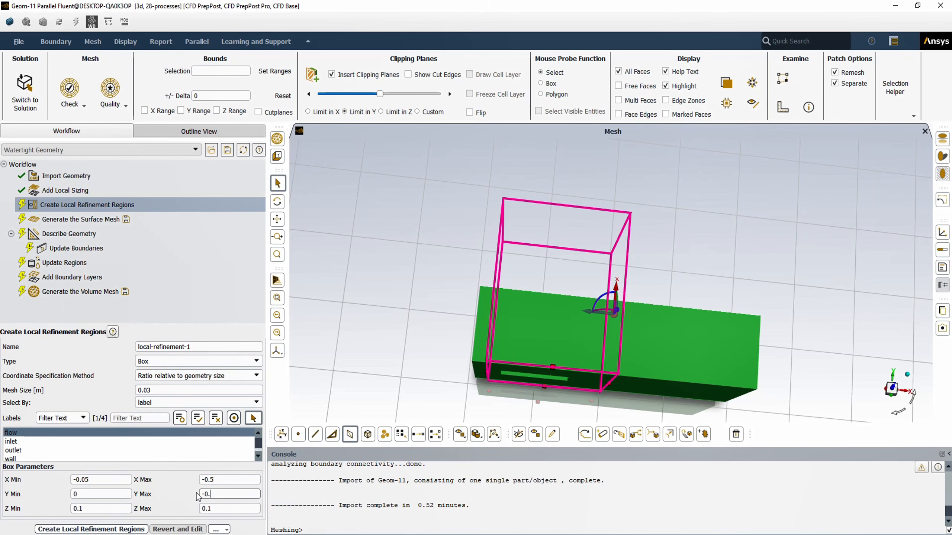
type(".2")
key("BackSpace")
type("5")
key("Return")
Set the refinement box's Z Min and Z Max ratios to -0.3 and create the local refinement region.
left_click_drag(494, 349, 444, 394)
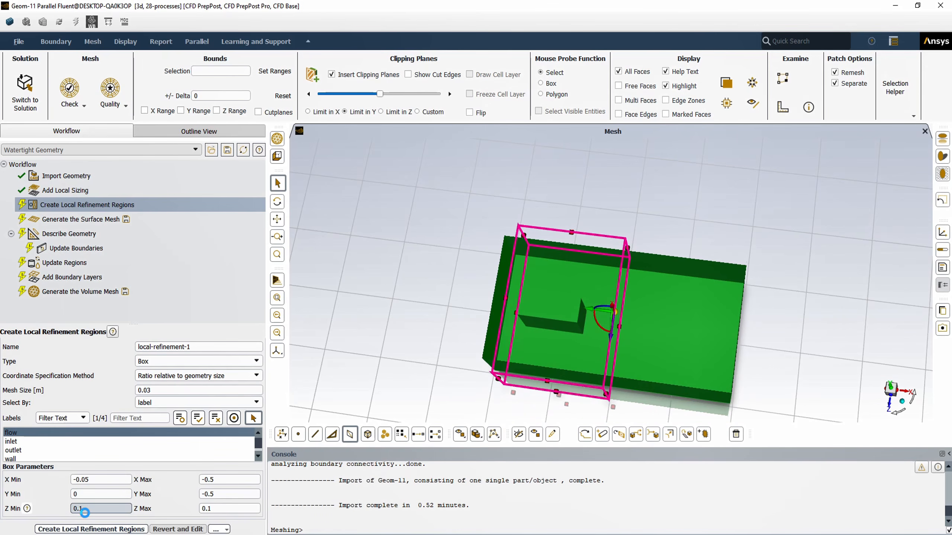
left_click_drag(91, 511, 70, 510)
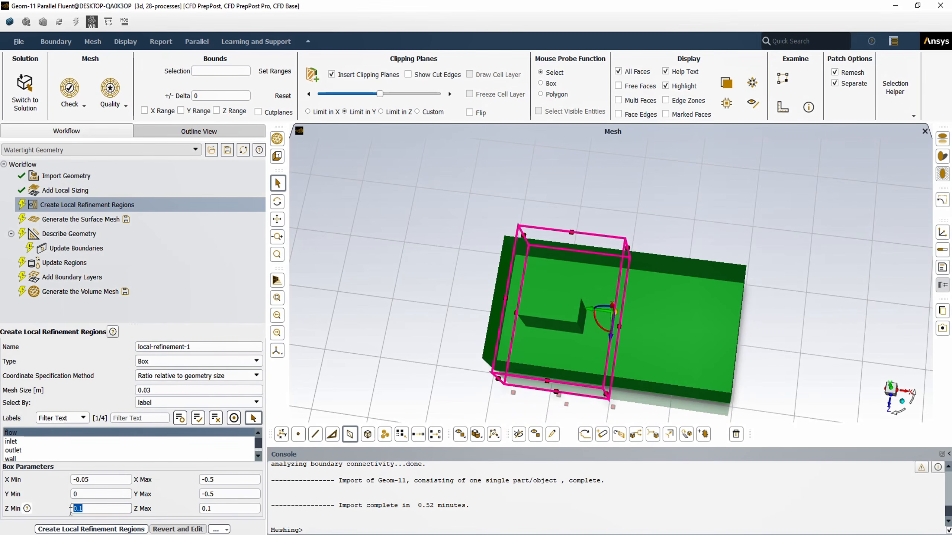
type("-0.3")
key("Tab")
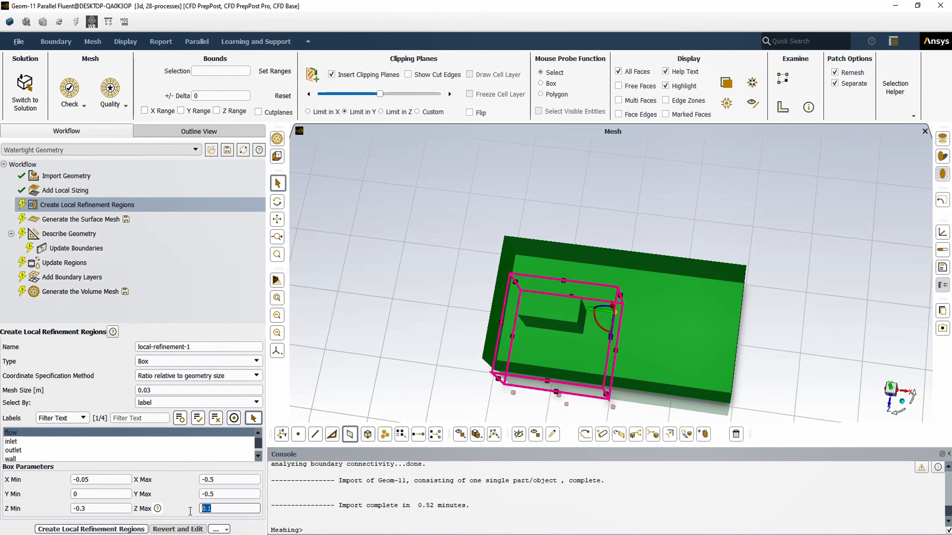
type("-0.3")
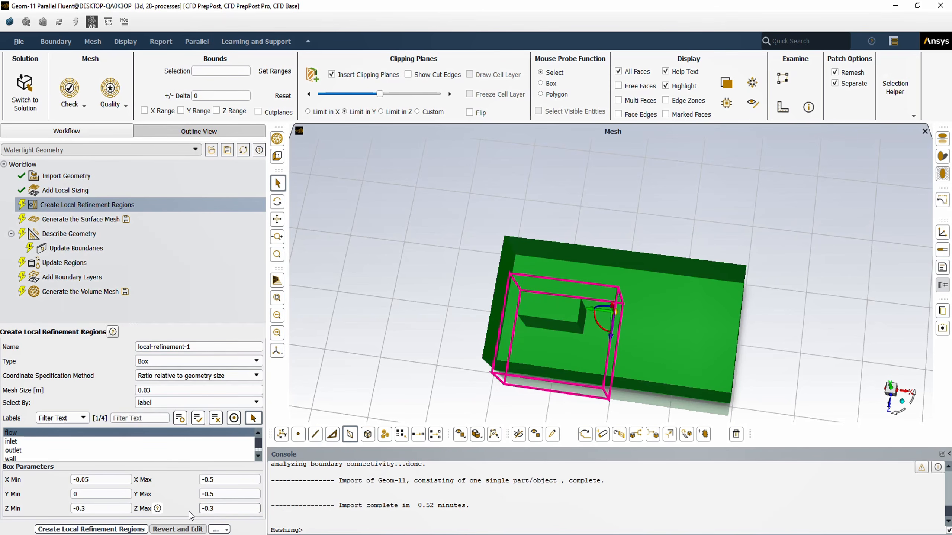
key("Return")
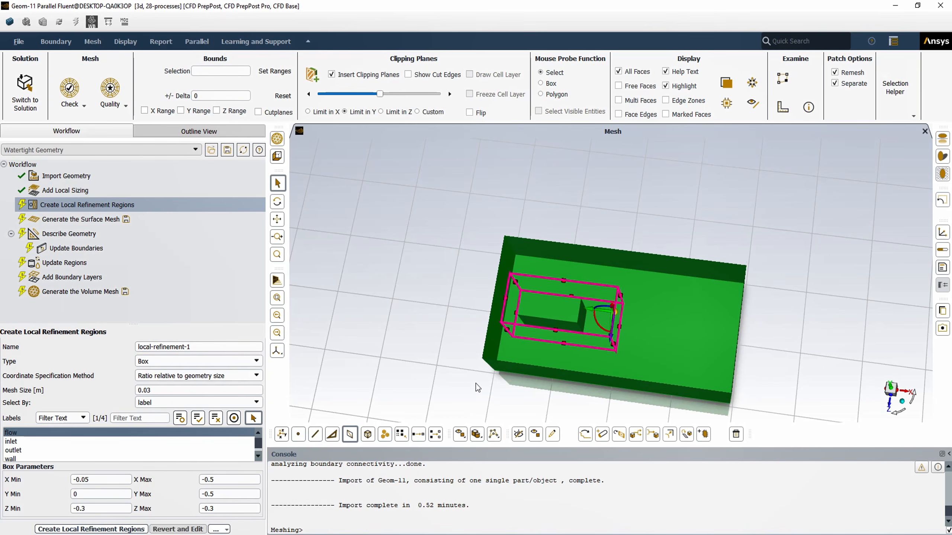
left_click_drag(476, 384, 519, 391)
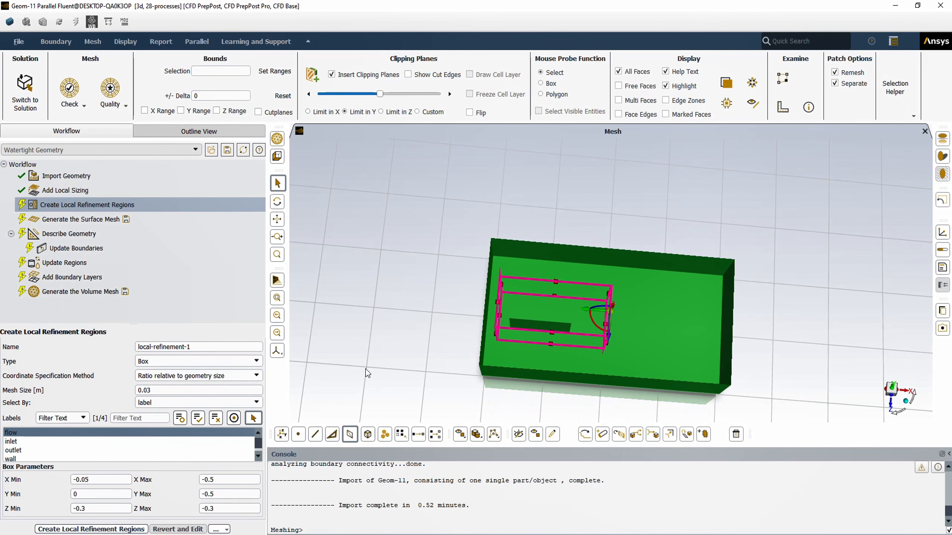
left_click(89, 530)
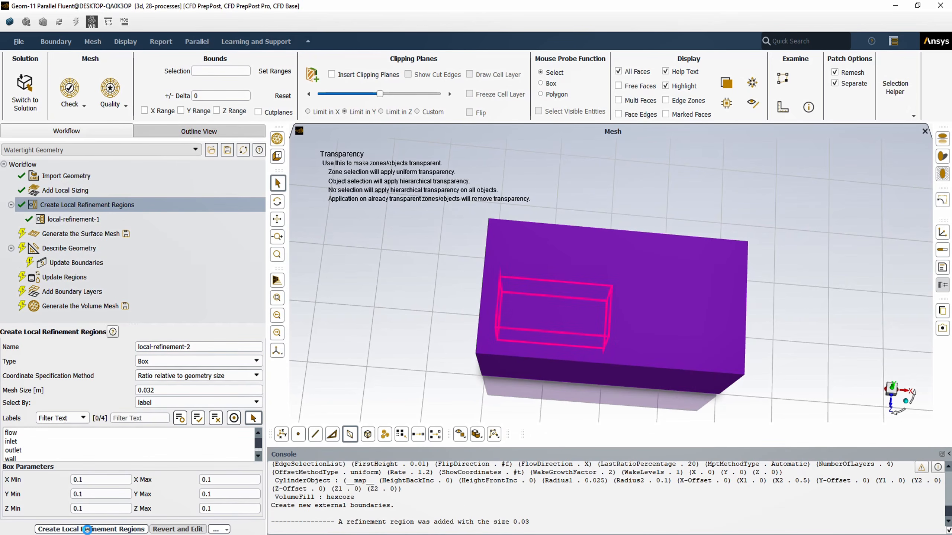
Review the geometry description and generate the polyhedra volume mesh, completing the pending upstream tasks as well.
left_click(68, 250)
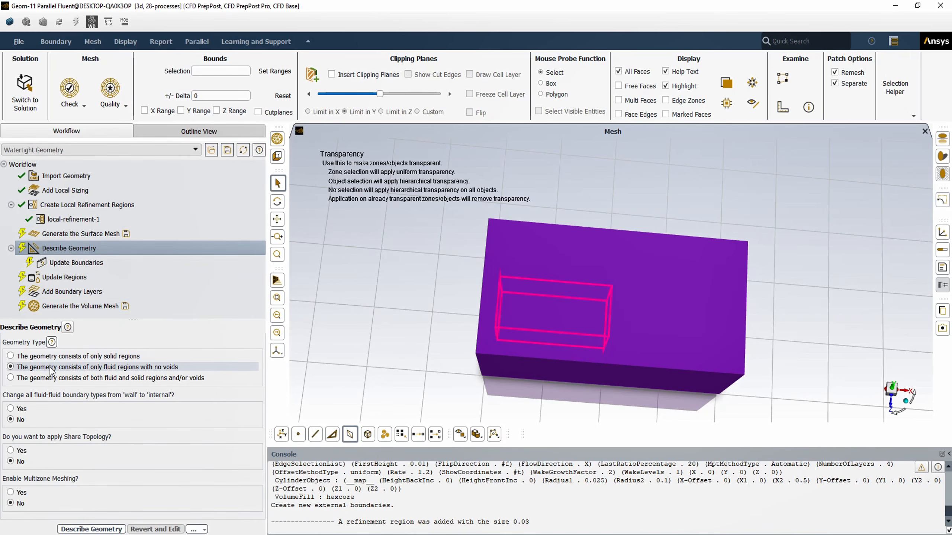
left_click(77, 306)
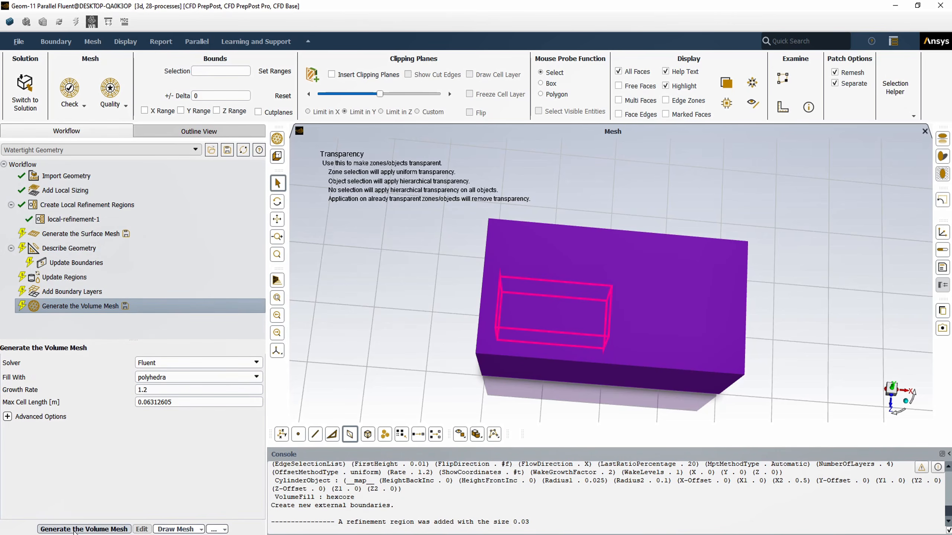
left_click(75, 531)
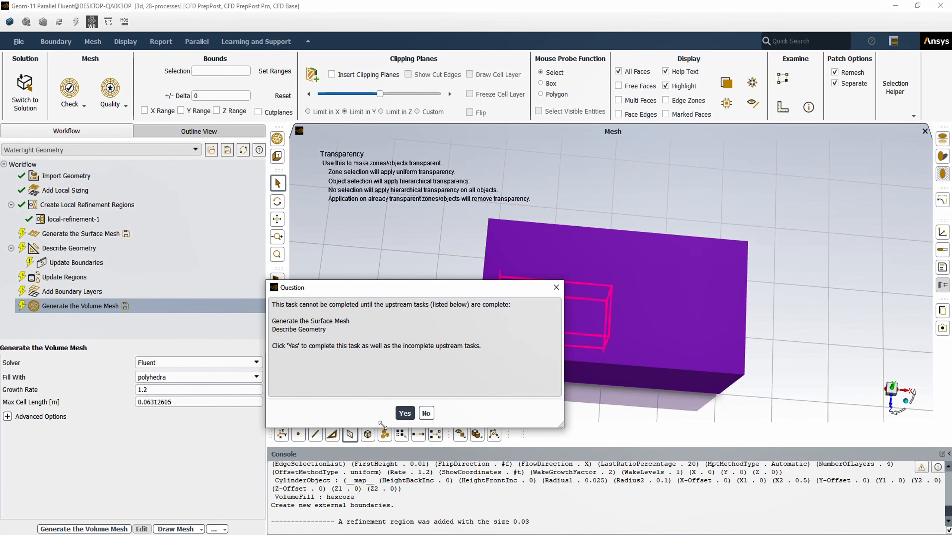
left_click(405, 413)
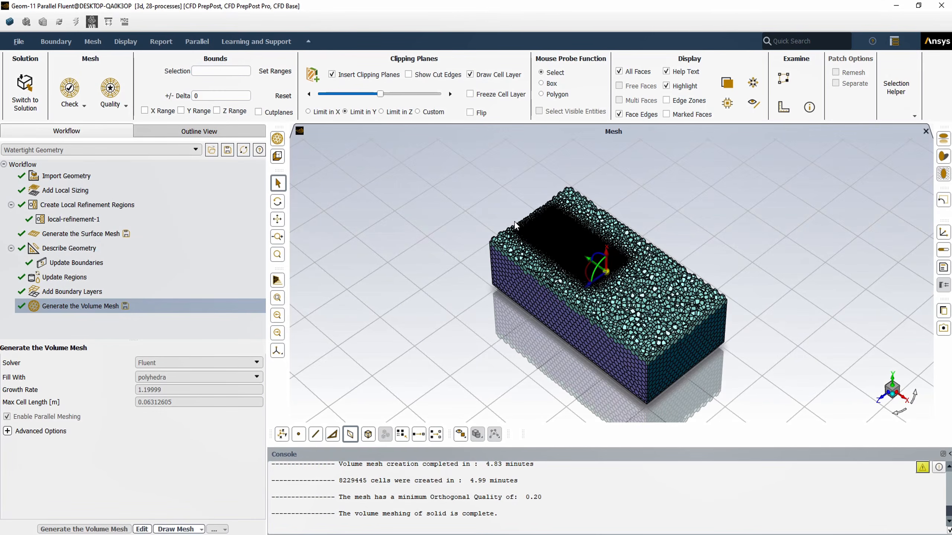
Examine the refined mesh around the obstacle in the clipped view, first with the cell layer drawn and then without it.
scroll(515, 222, "up", 5)
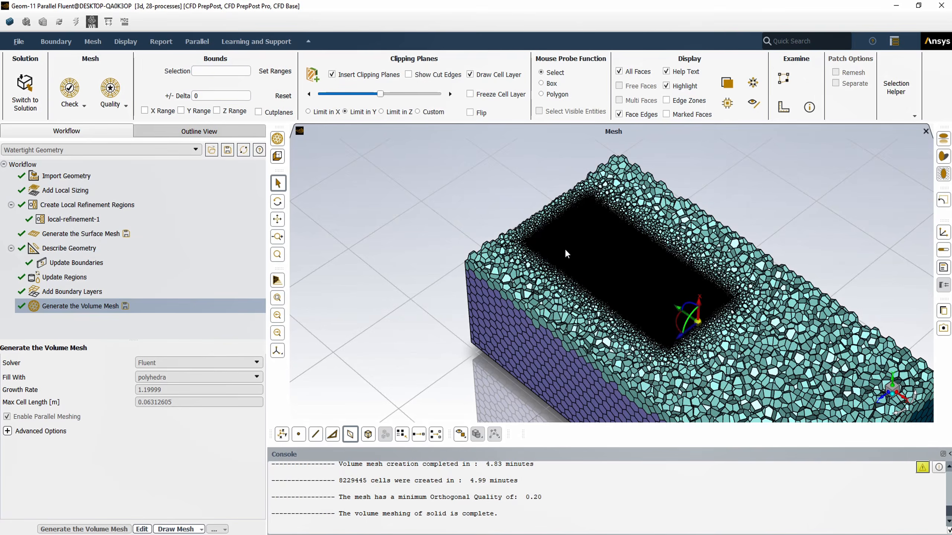
scroll(576, 253, "up", 3)
scroll(576, 253, "down", 6)
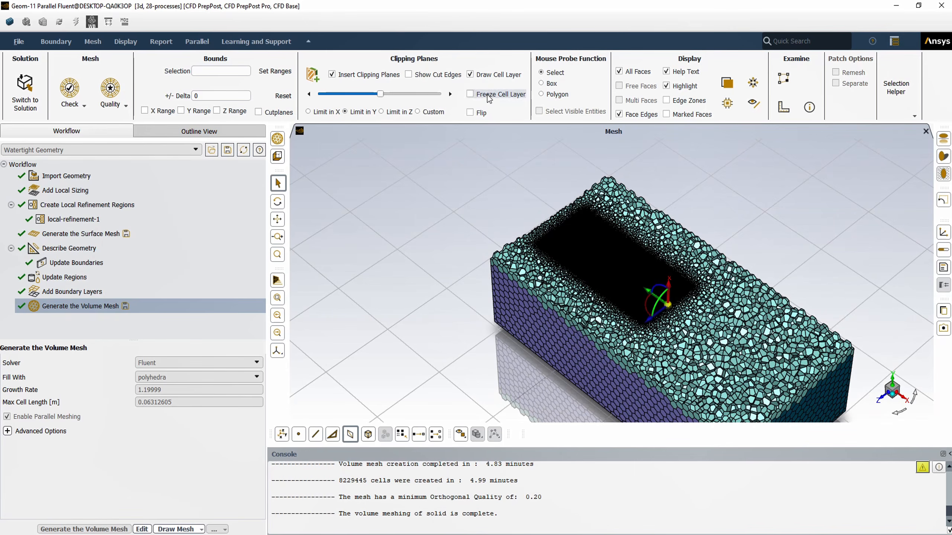
left_click(470, 75)
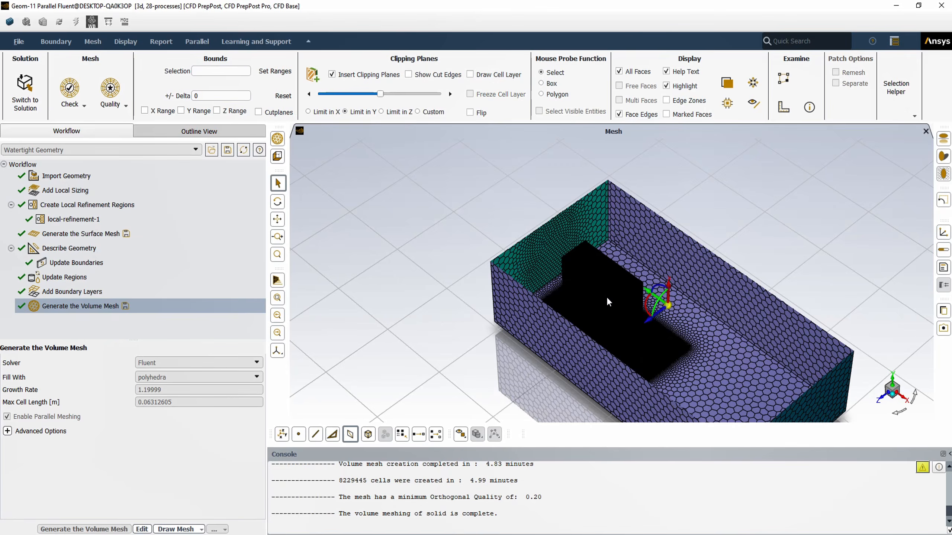
scroll(607, 297, "up", 4)
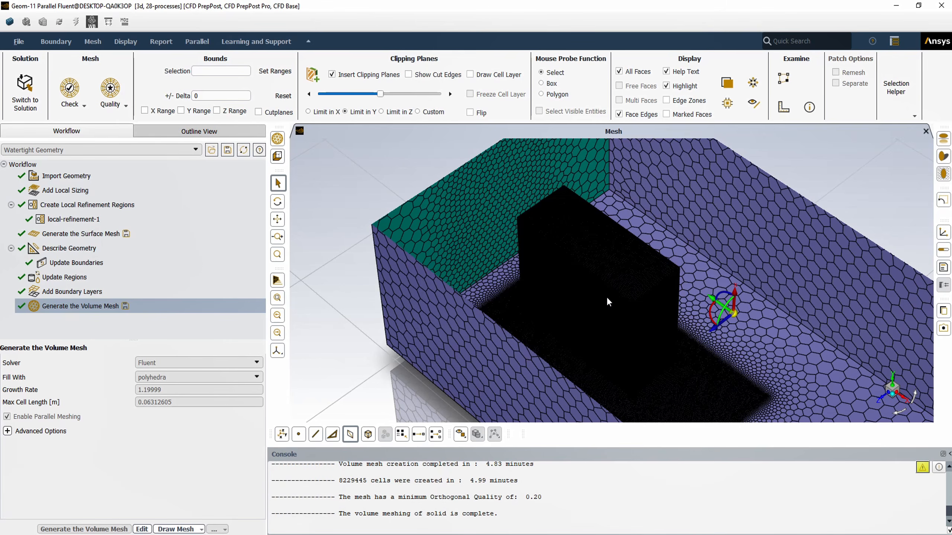
scroll(606, 297, "down", 5)
scroll(607, 297, "down", 4)
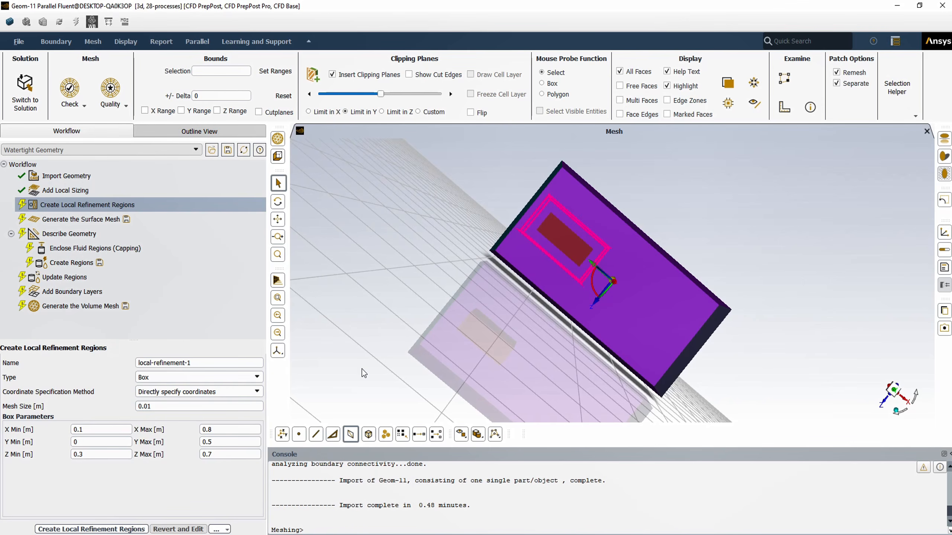
Inspect the refinement box defined by direct coordinates around the obstacle from different angles.
middle_click_drag(361, 369, 383, 354)
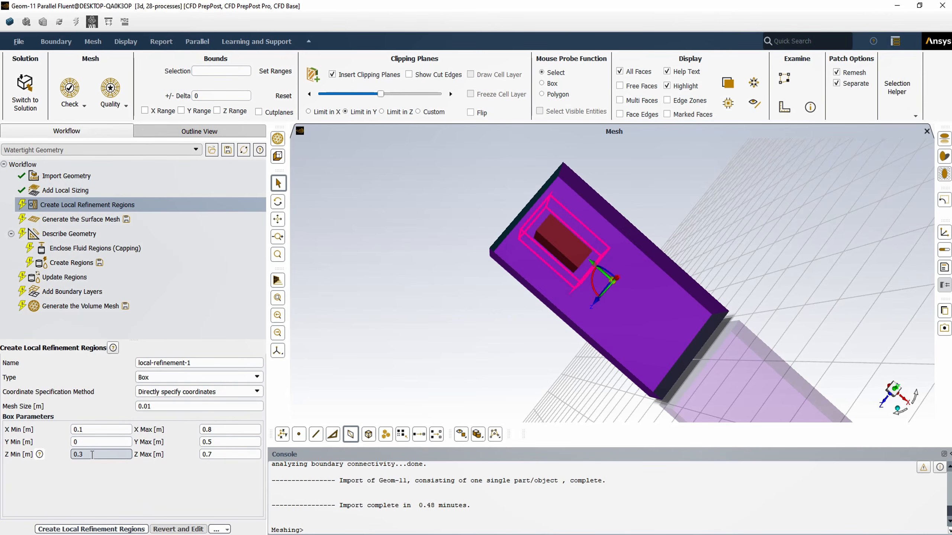
left_click_drag(387, 375, 382, 346)
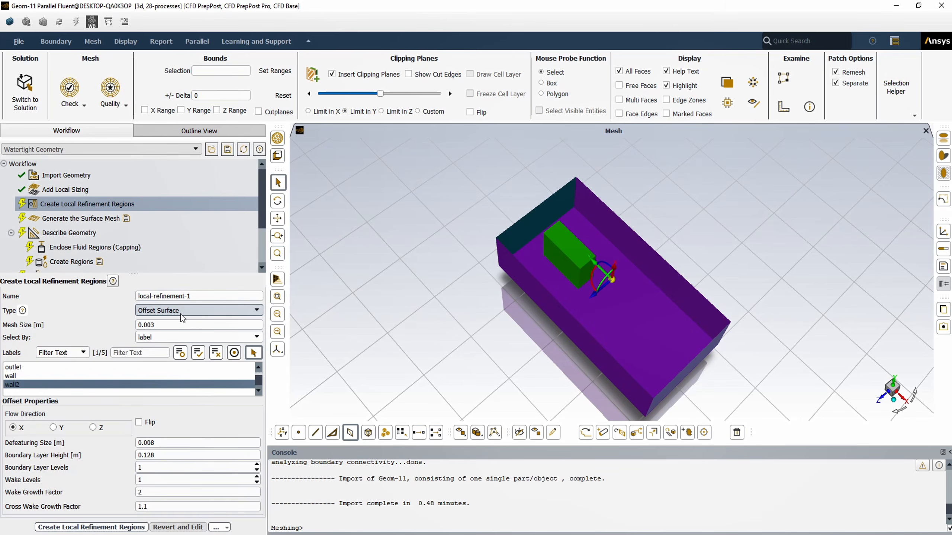
Set the offset surface refinement's mesh size to 0.005 m and reselect the wall2 label to preview its region.
left_click(155, 325)
key("BackSpace")
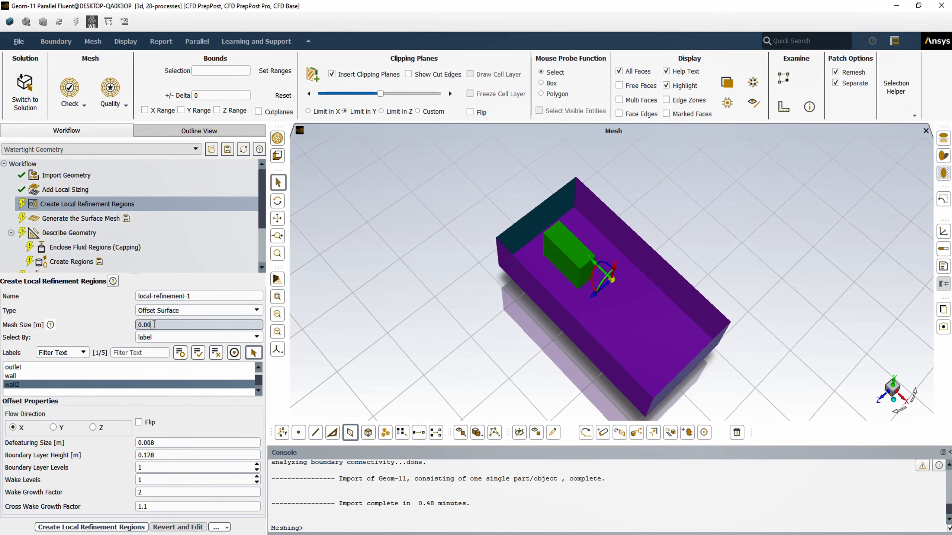
type("5")
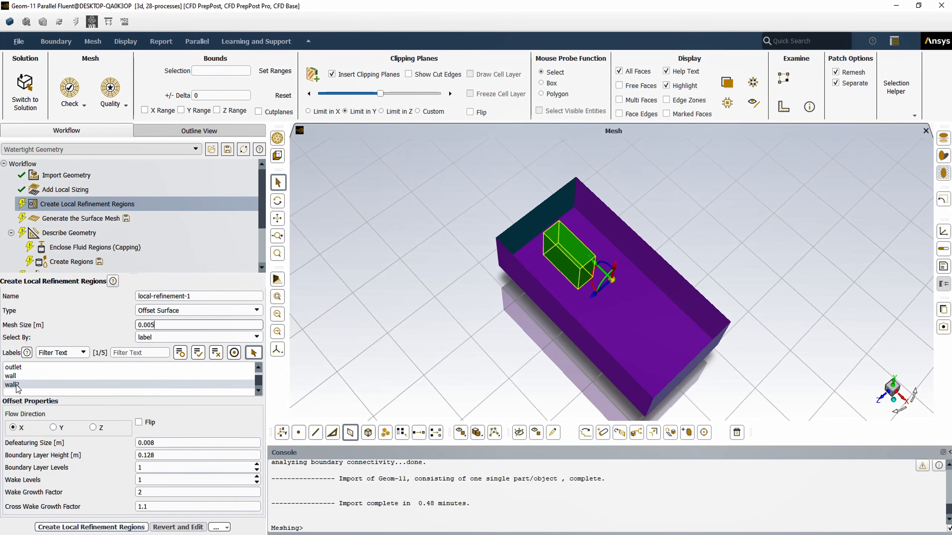
left_click(16, 386)
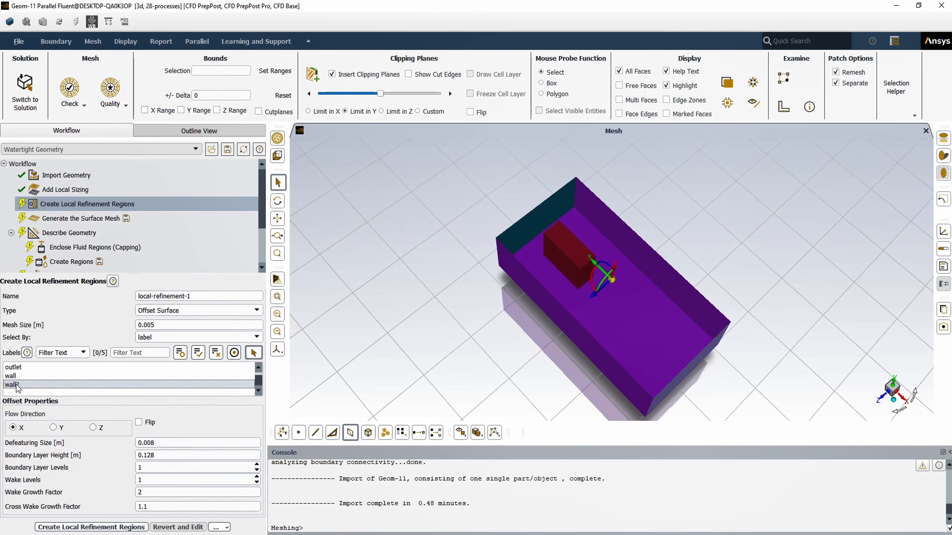
left_click(18, 385)
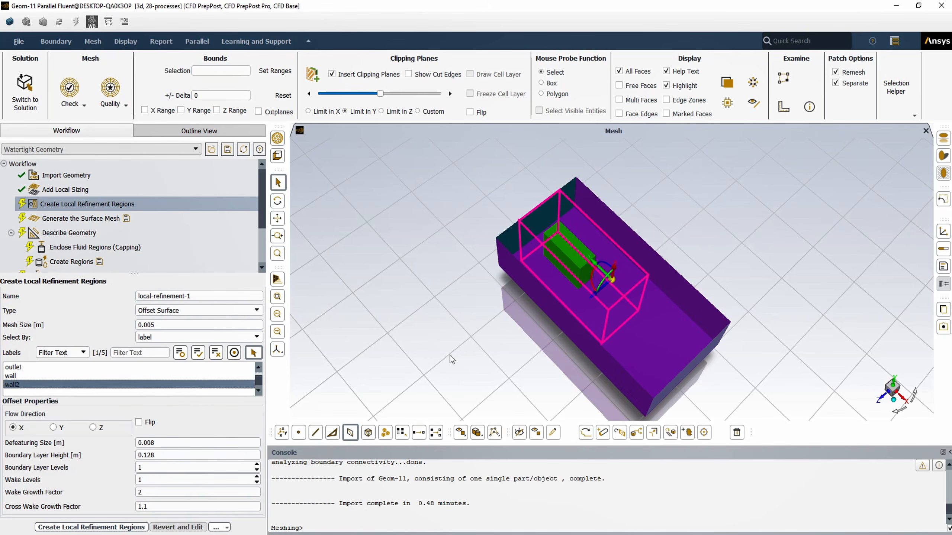
Try the Y and Z flow directions and a flipped X direction for the offset region, then restore unflipped X.
left_click_drag(509, 331, 499, 349)
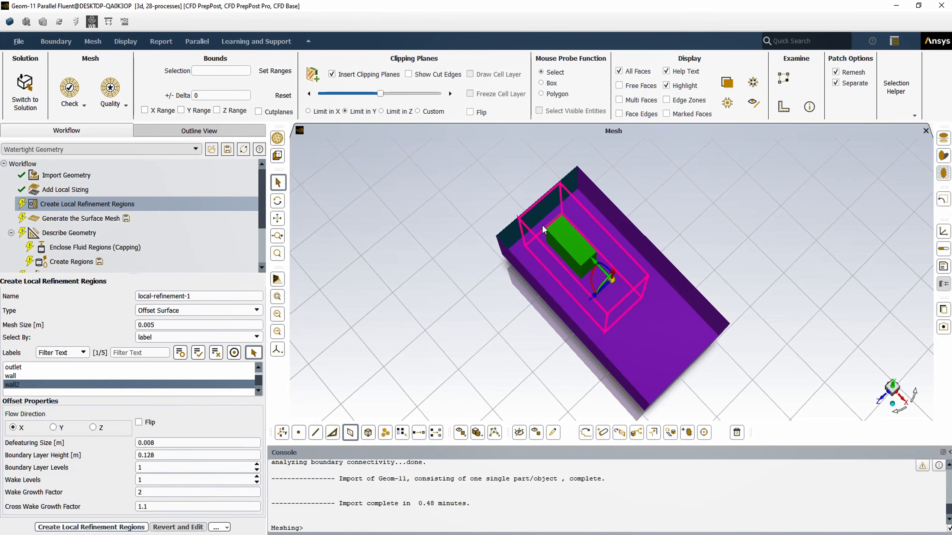
left_click(53, 428)
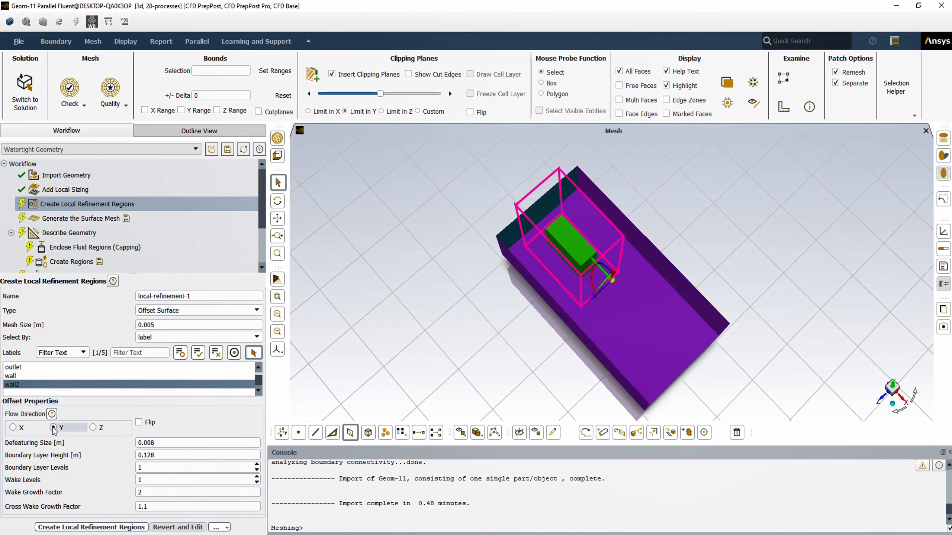
left_click(96, 432)
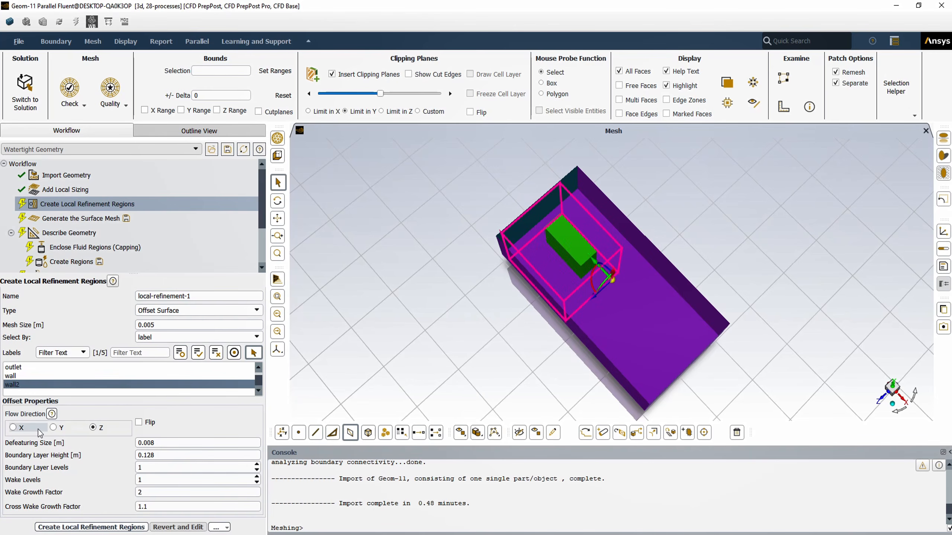
left_click(19, 430)
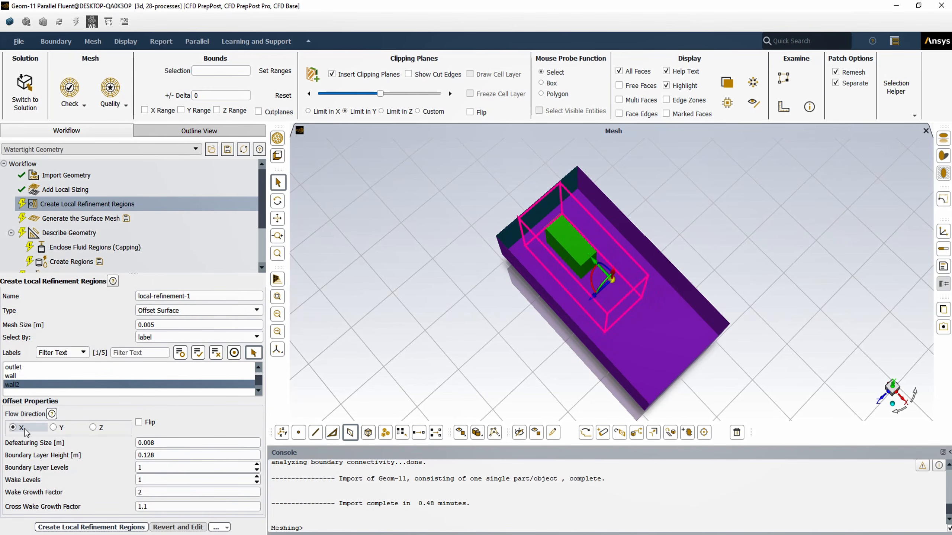
left_click(139, 426)
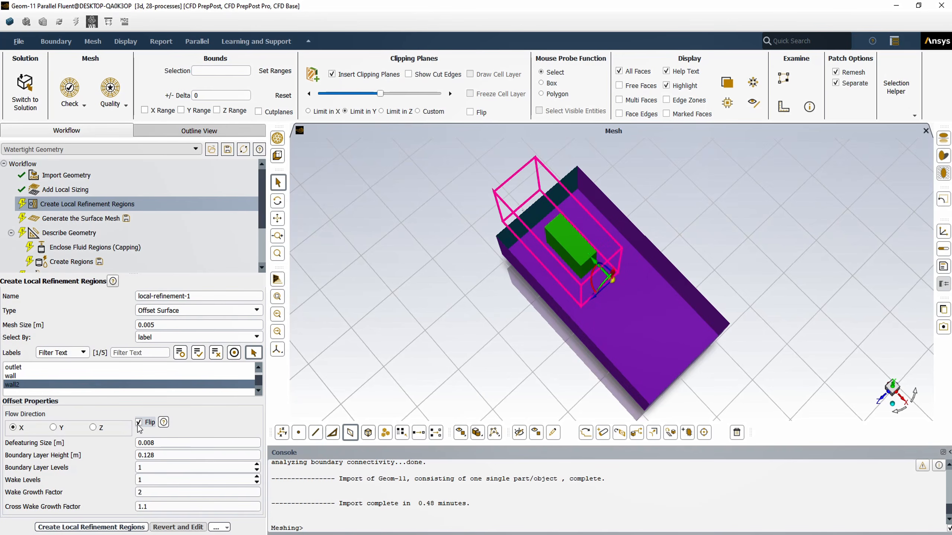
left_click(139, 423)
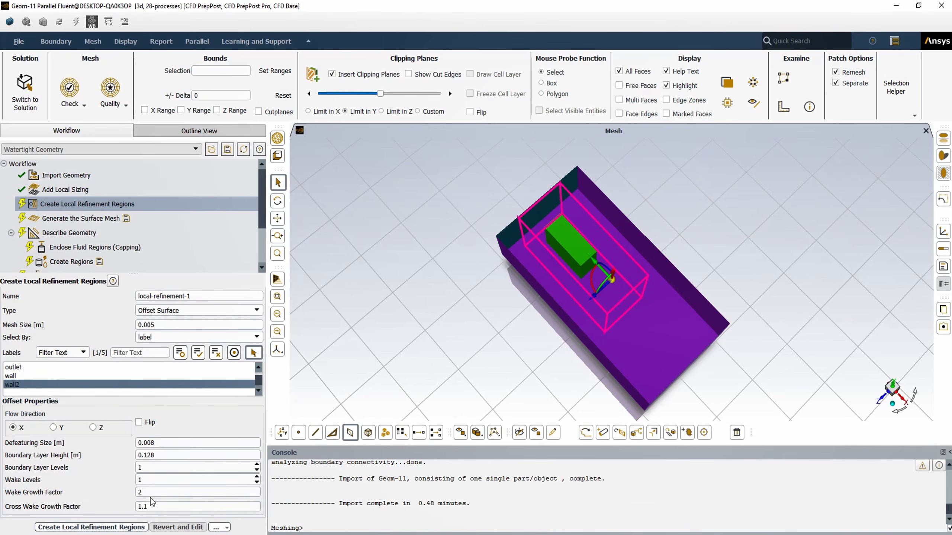
Set the offset region's Wake Growth Factor to 3.
double_click(139, 492)
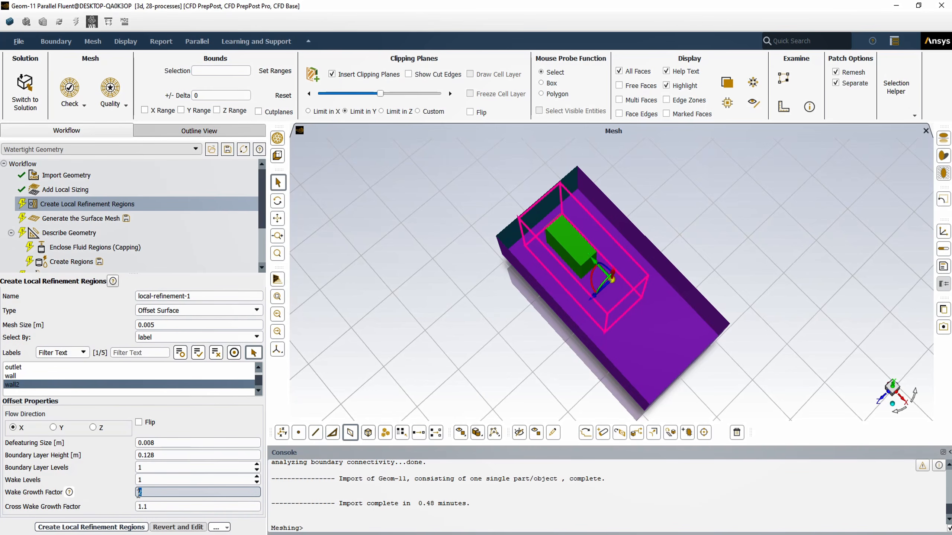
type("3")
key("Return")
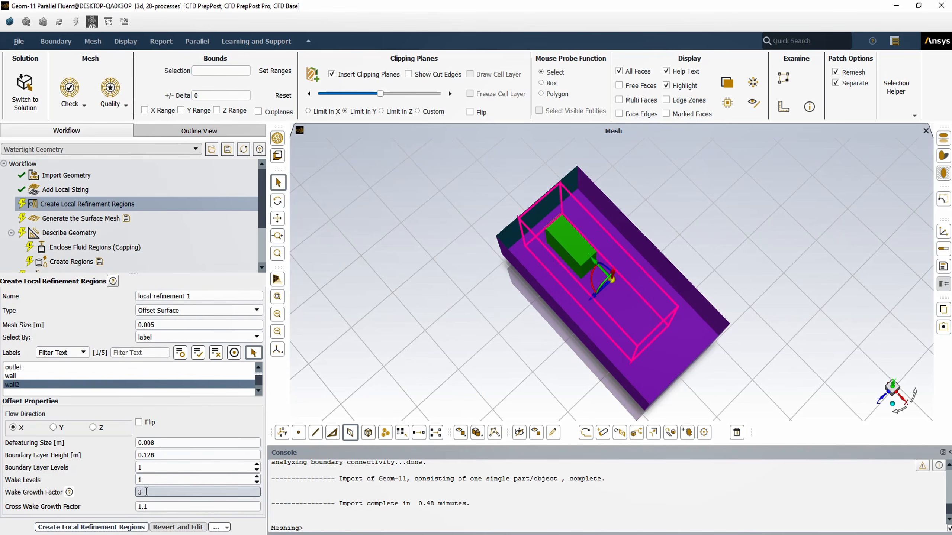
Set the offset region's Wake Growth Factor to 2 and create the offset surface refinement region.
left_click_drag(143, 492, 138, 492)
type("2")
key("Return")
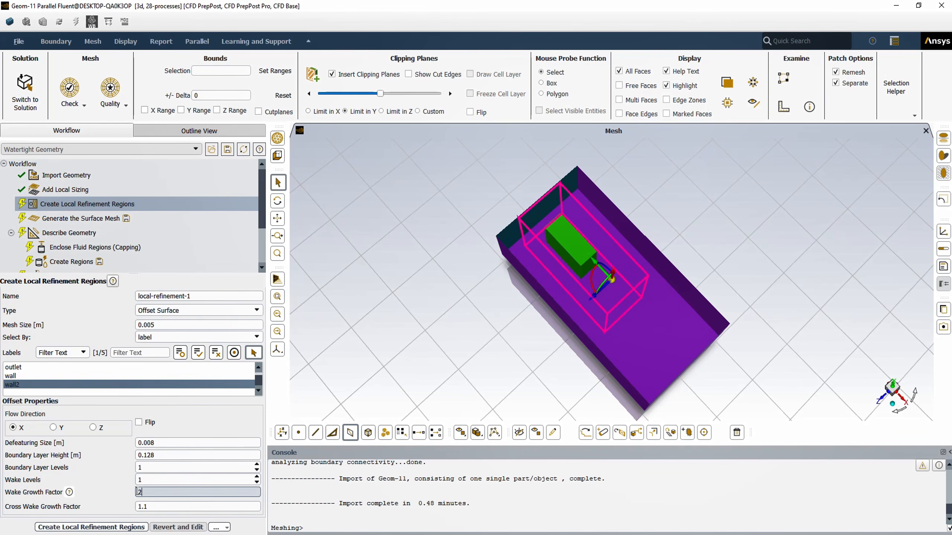
left_click(83, 528)
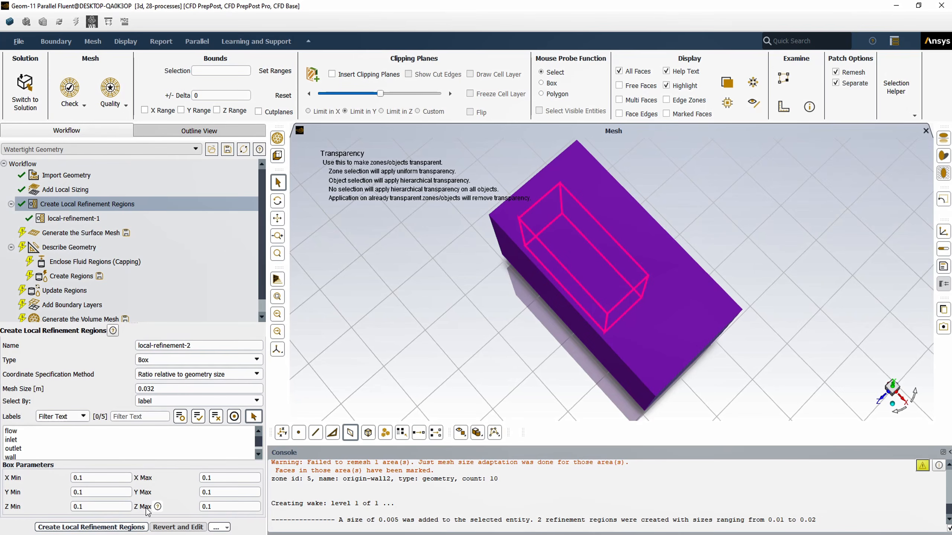
Describe the geometry as only fluid regions with no voids, and generate the polyhedra volume mesh together with the incomplete upstream tasks.
left_click(64, 247)
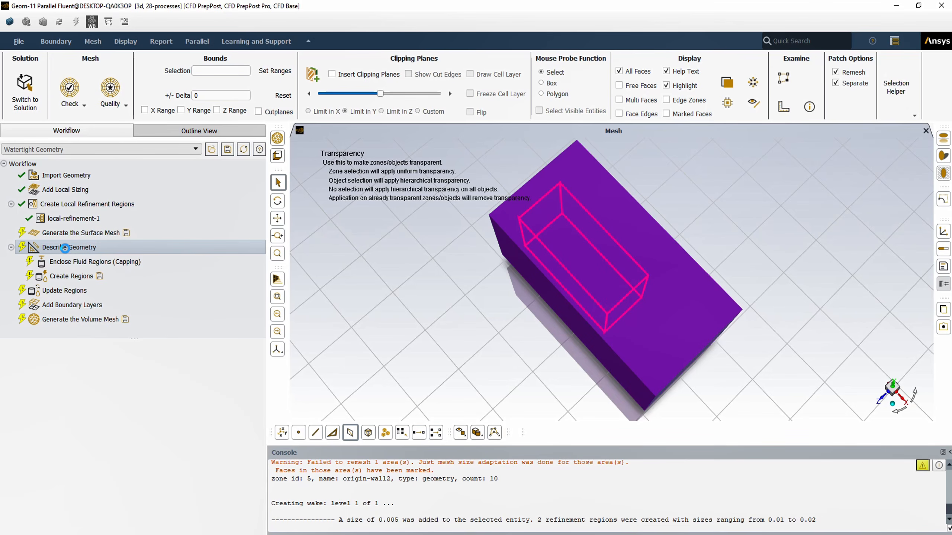
left_click(58, 324)
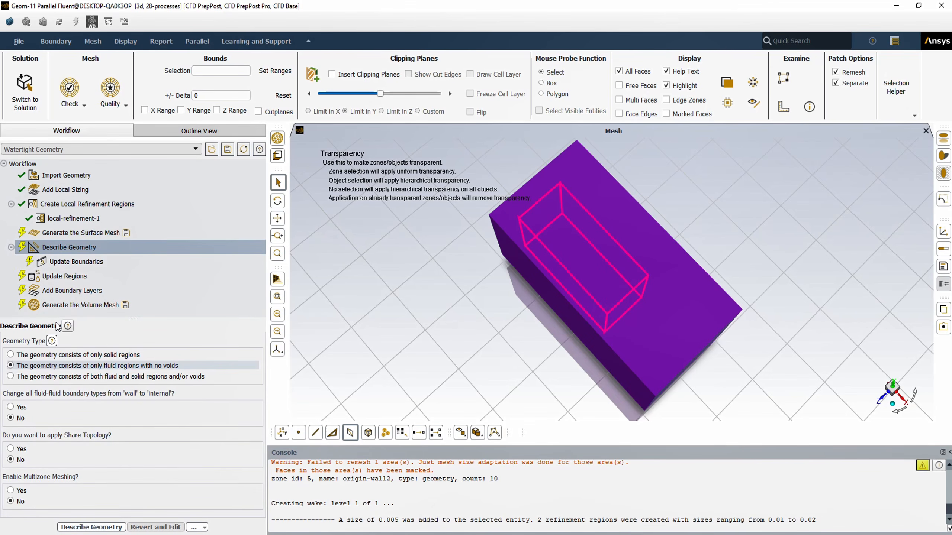
left_click(52, 306)
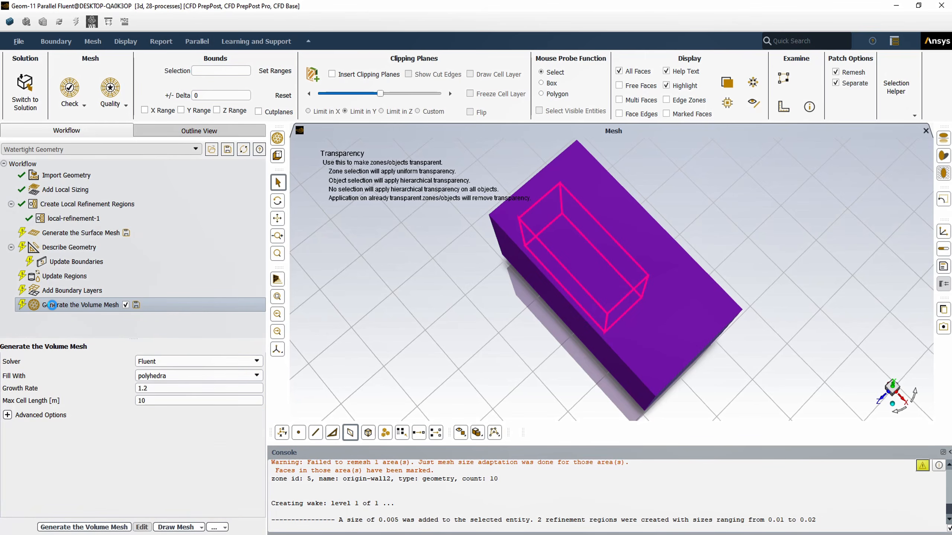
left_click(52, 305)
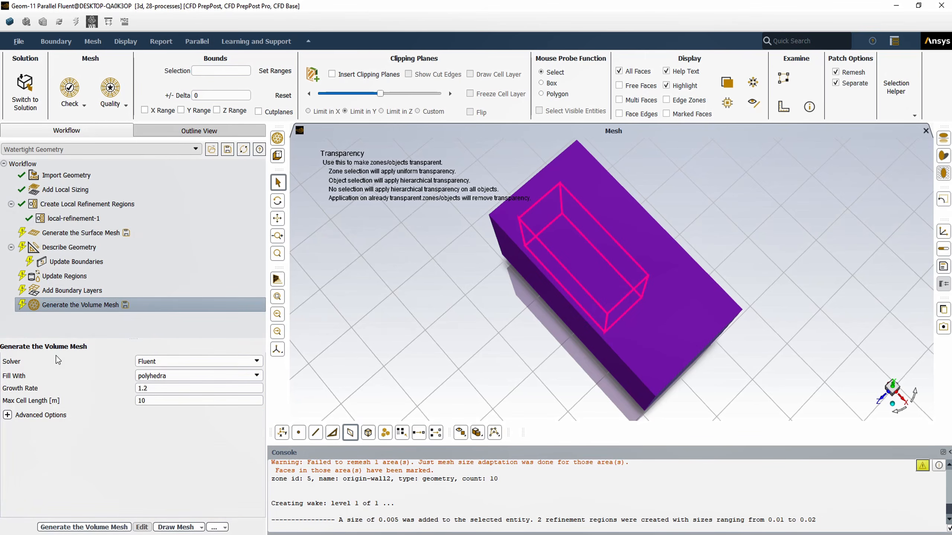
left_click(84, 528)
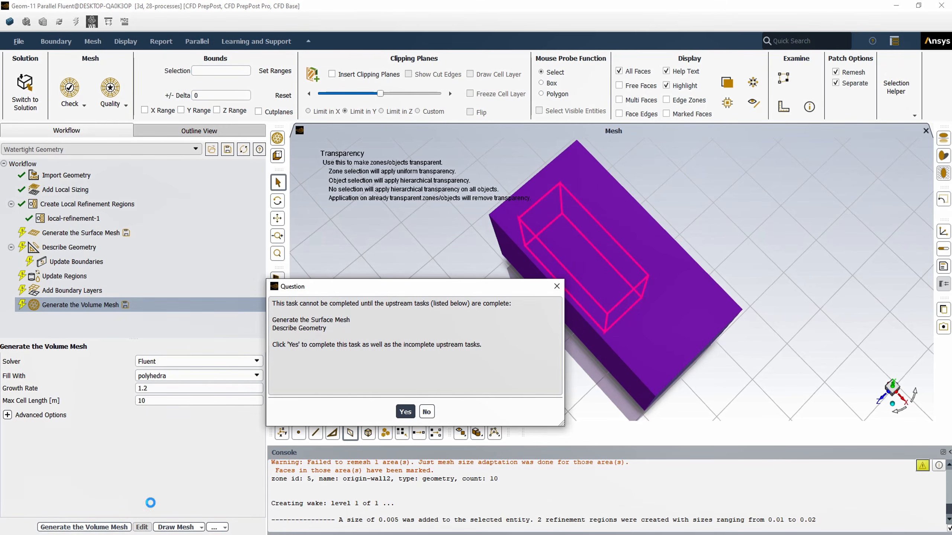
left_click(406, 412)
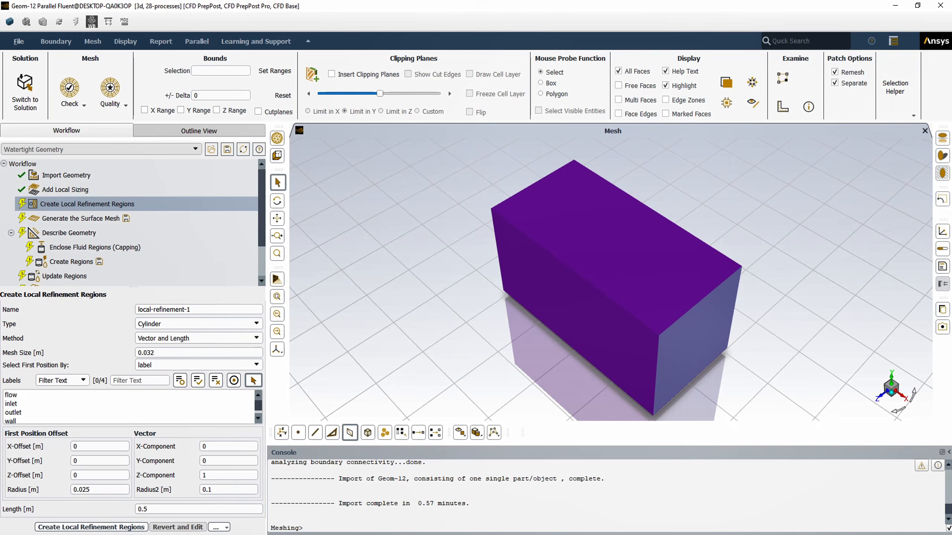
Inspect the circular inlet on the Geom-12 domain and section the model with a clipping plane limited in Y.
left_click_drag(442, 330, 798, 301)
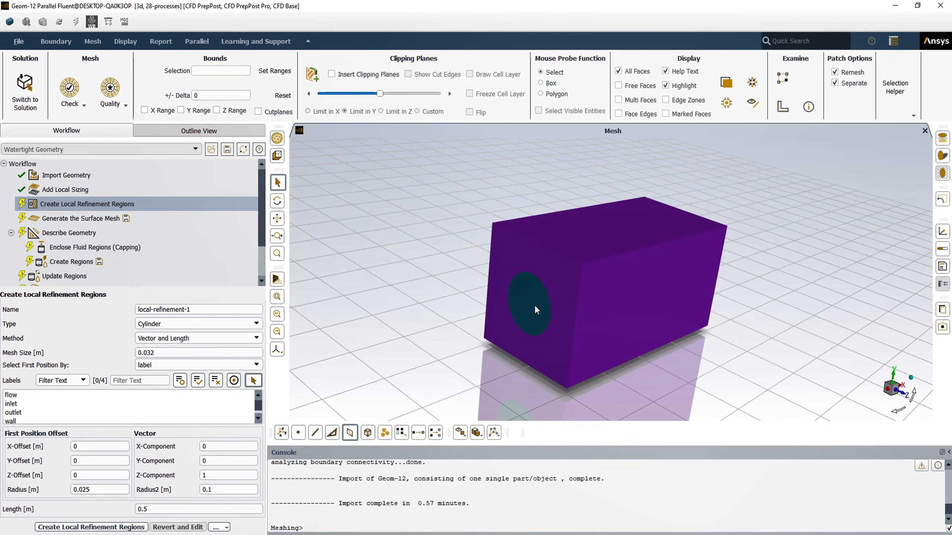
left_click(393, 74)
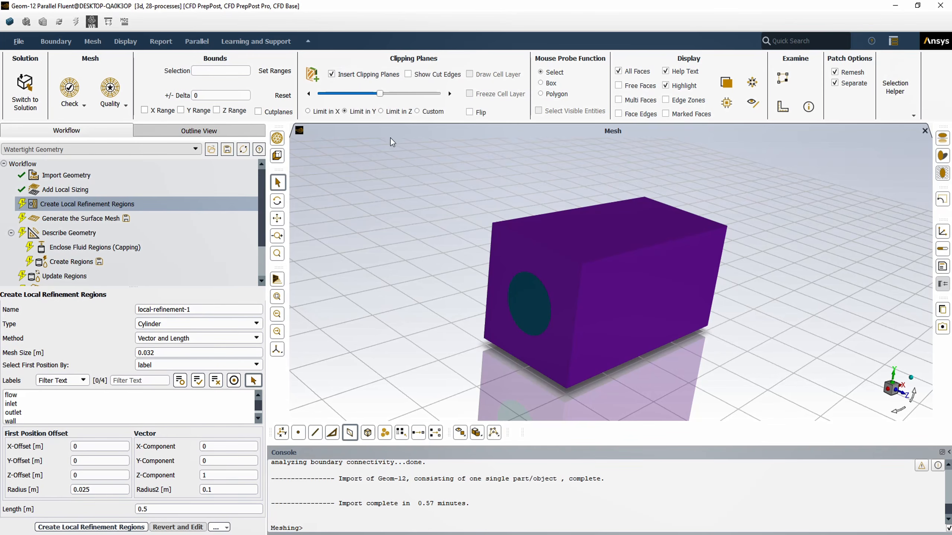
mouse_move(591, 321)
left_mouse_down()
mouse_move(460, 270)
mouse_move(339, 292)
mouse_move(664, 307)
mouse_move(597, 312)
mouse_move(585, 337)
left_mouse_up()
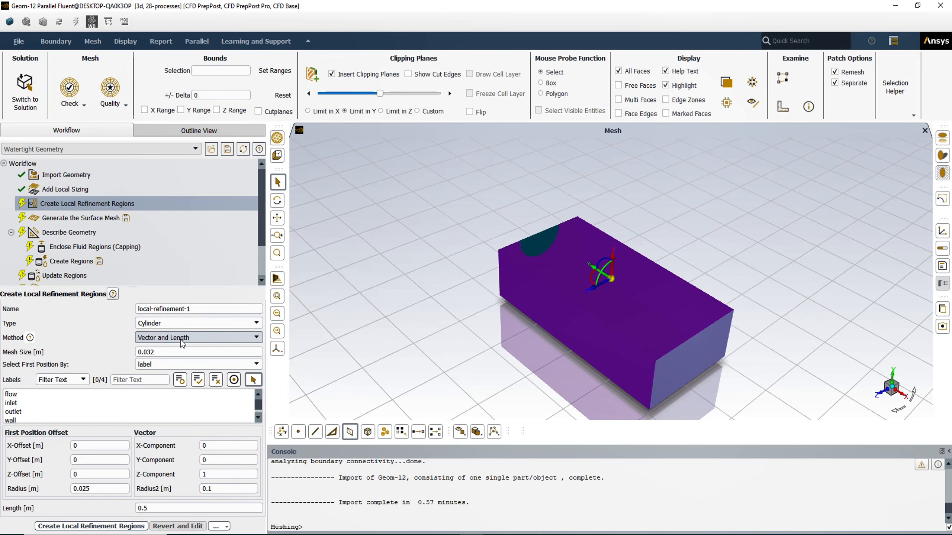
Set the cylinder refinement's mesh size to 0.005 m and use only the inlet label for its first position.
left_click(159, 351)
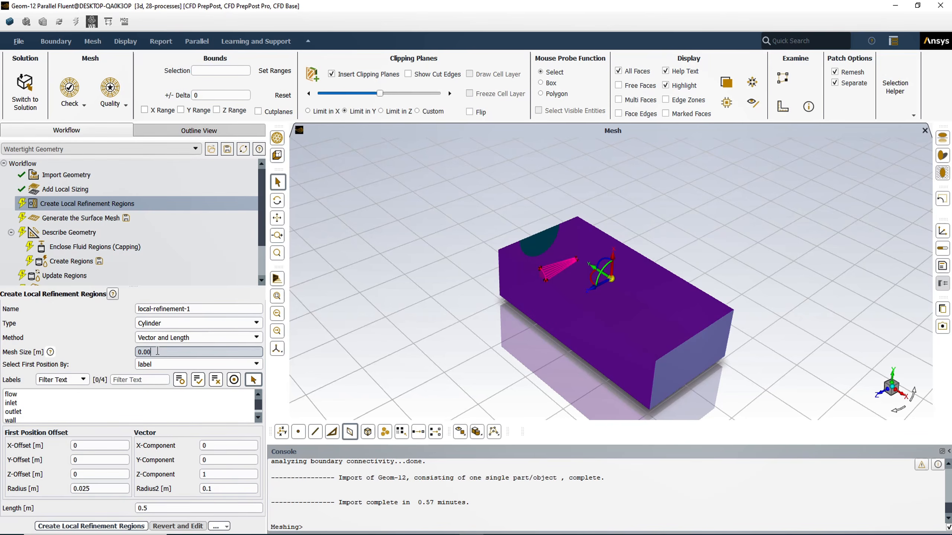
key("BackSpace")
type("05")
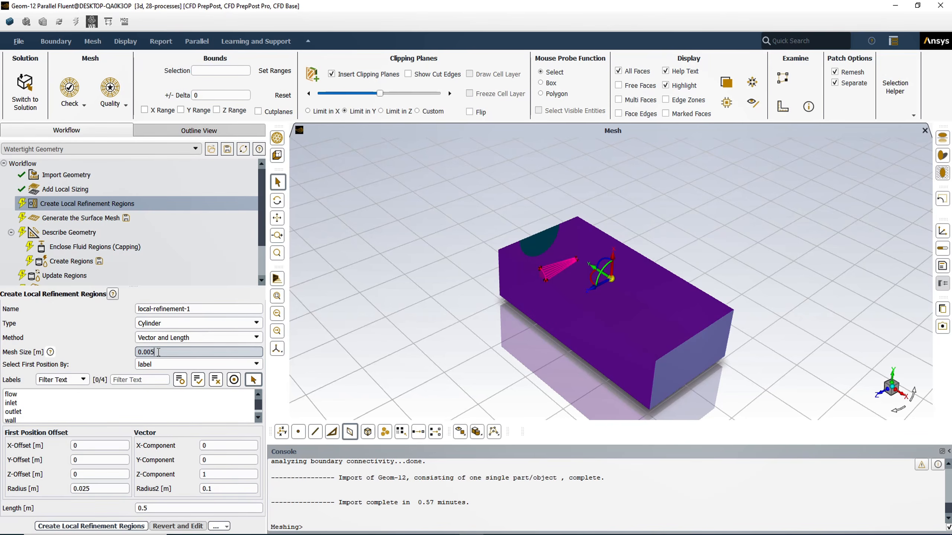
left_click(19, 396)
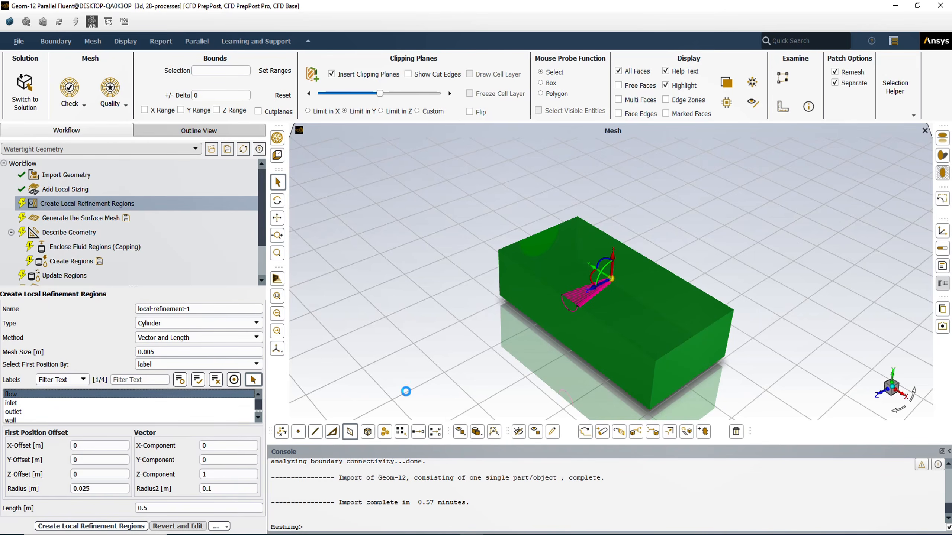
left_click(15, 403)
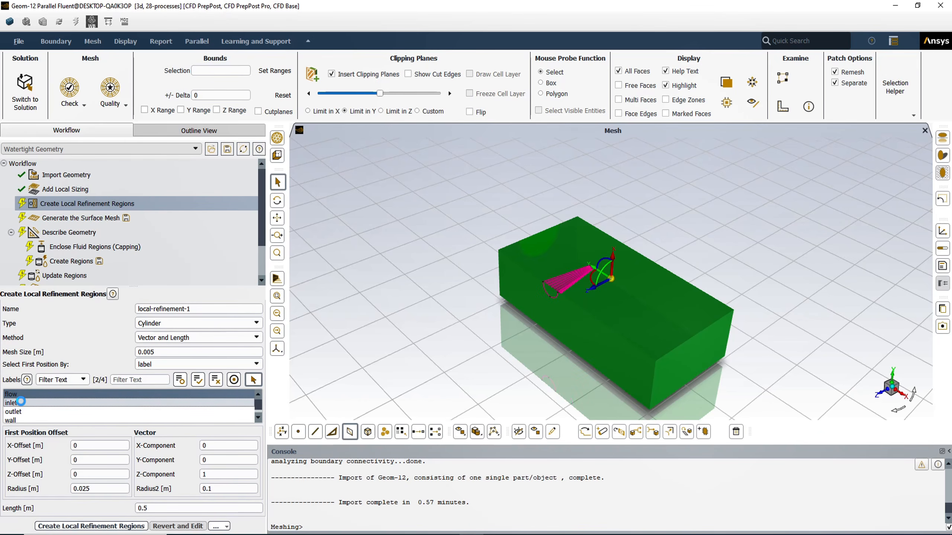
left_click(13, 394)
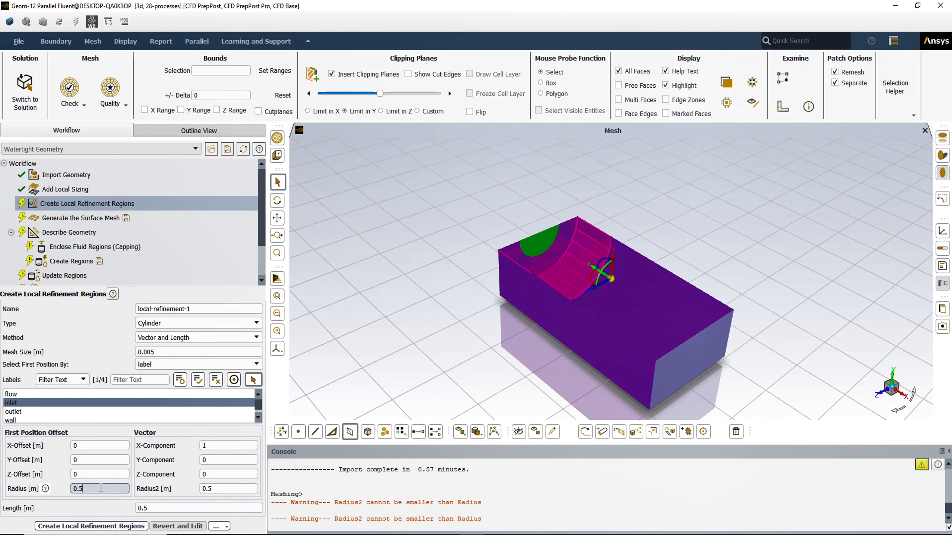
Set both radii of the cylinder refinement region, Radius and Radius2, to 0.25 m.
key("BackSpace")
type("25")
left_click(217, 488)
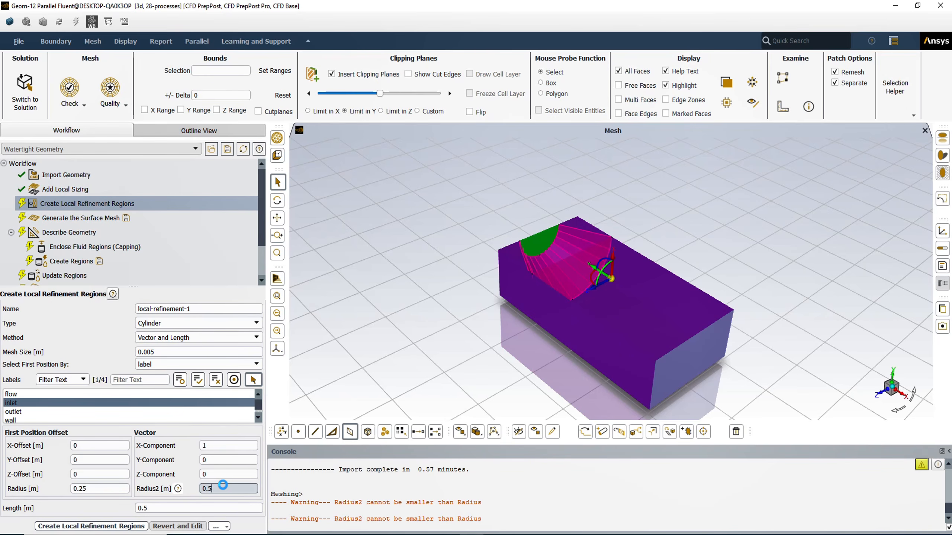
key("BackSpace")
type("25")
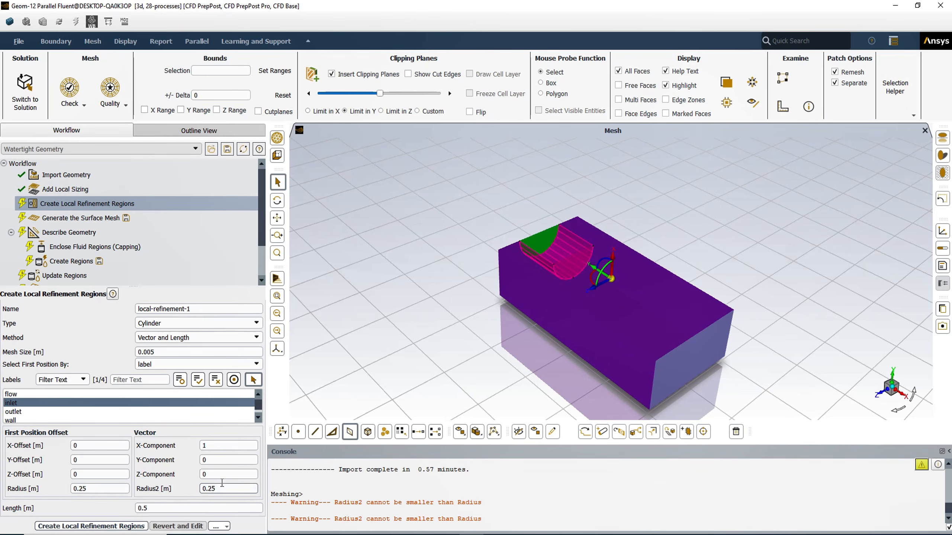
Try a length of 1 m for the cylinder refinement region.
left_click(151, 509)
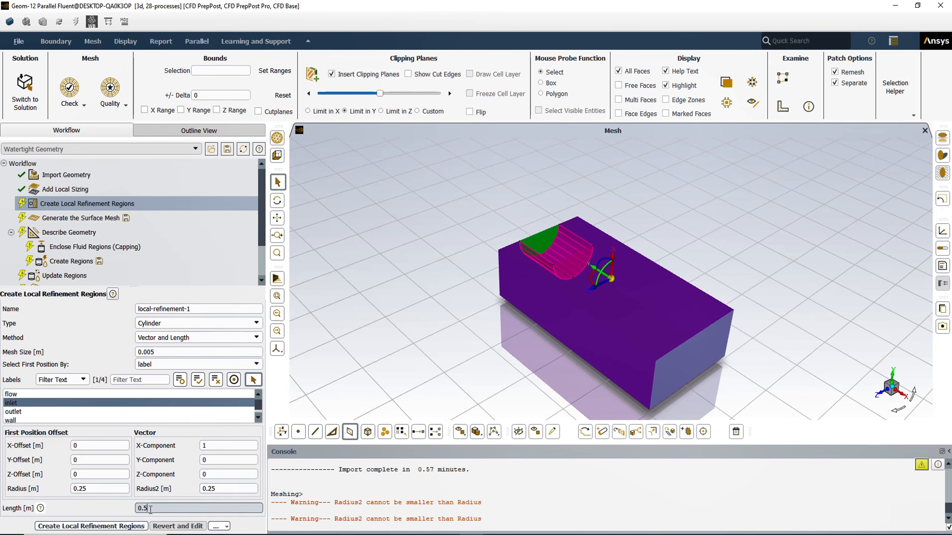
key("BackSpace")
key("BackSpace")
key("BackSpace")
type("1")
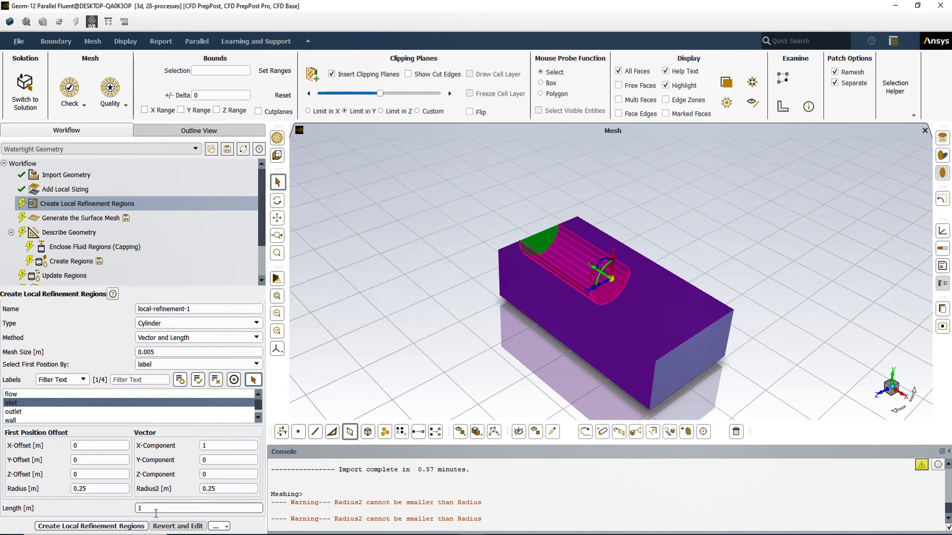
Set the cylinder refinement region's length to 0.2 m.
key("BackSpace")
type("0.2")
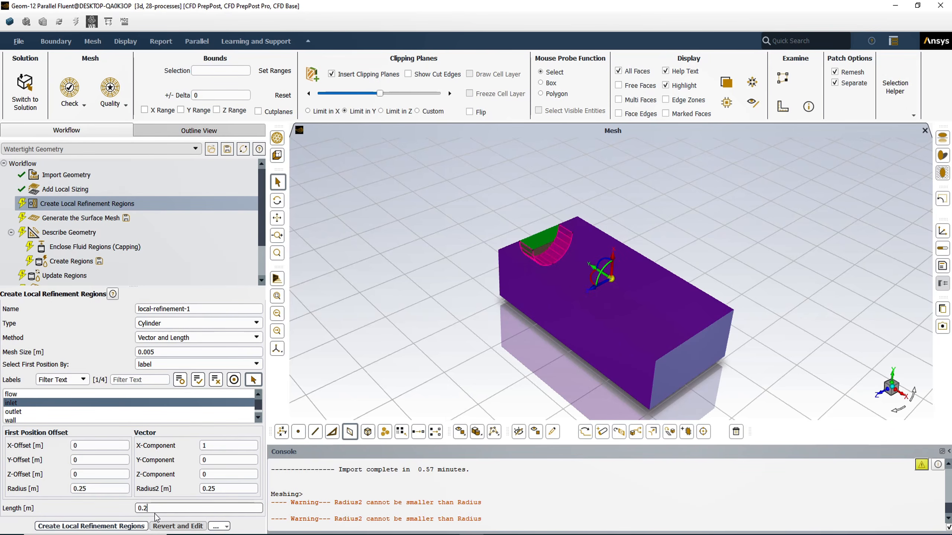
left_click(94, 524)
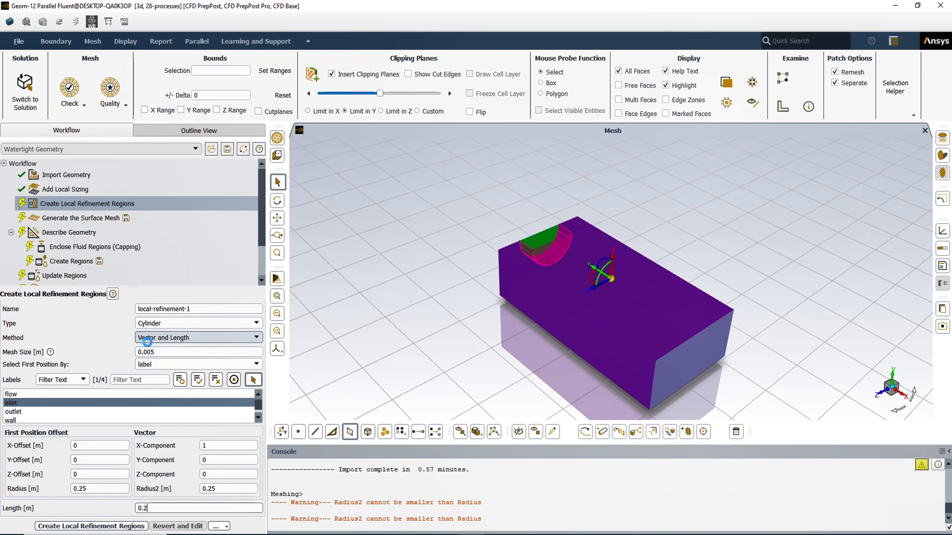
Switch the cylinder's definition method to Two Positions and create the local refinement region.
left_click(150, 338)
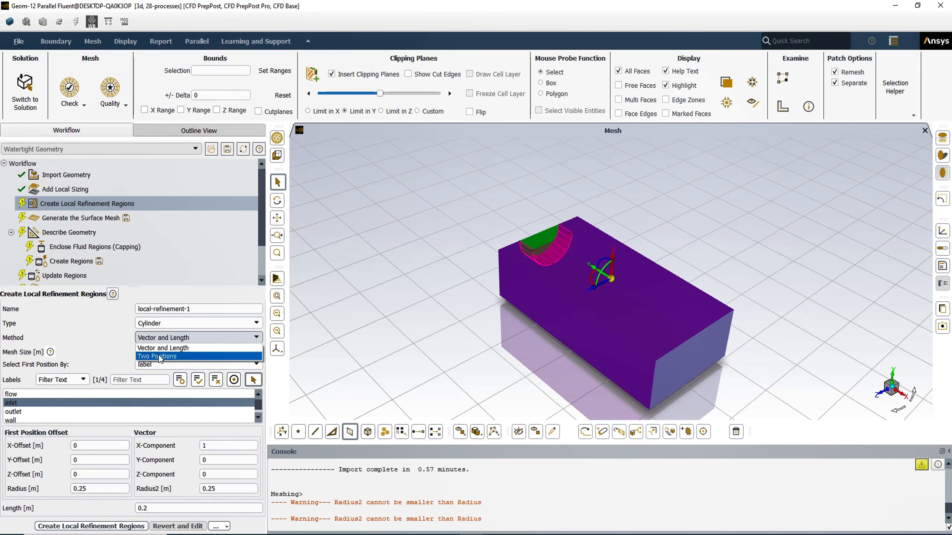
left_click(159, 356)
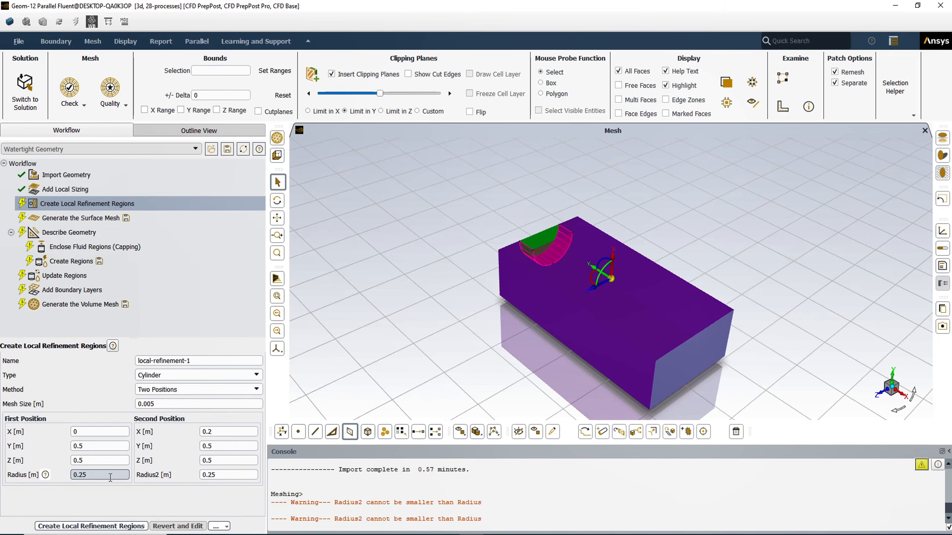
left_click(108, 525)
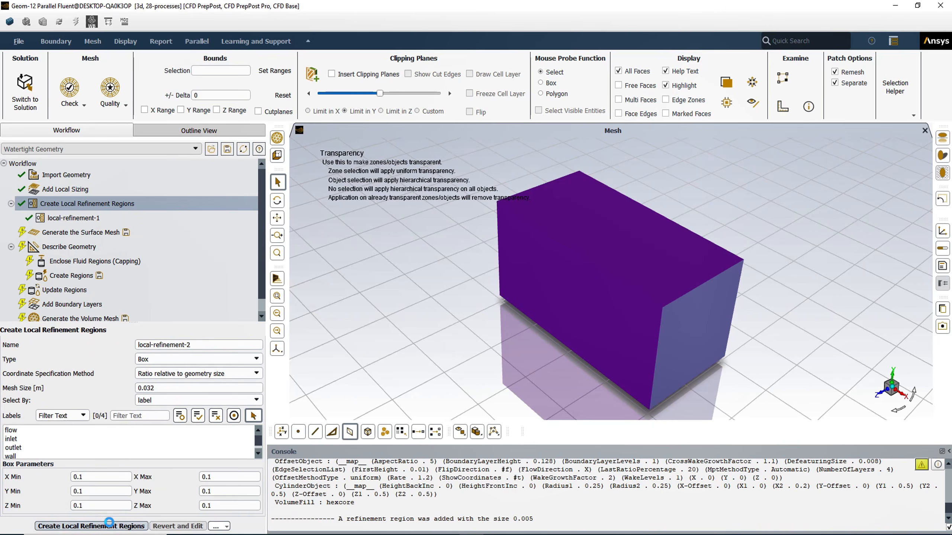
Describe the Geom-12 geometry as fluid regions only with no voids, and generate its polyhedra volume mesh, including the incomplete upstream tasks.
left_click(77, 247)
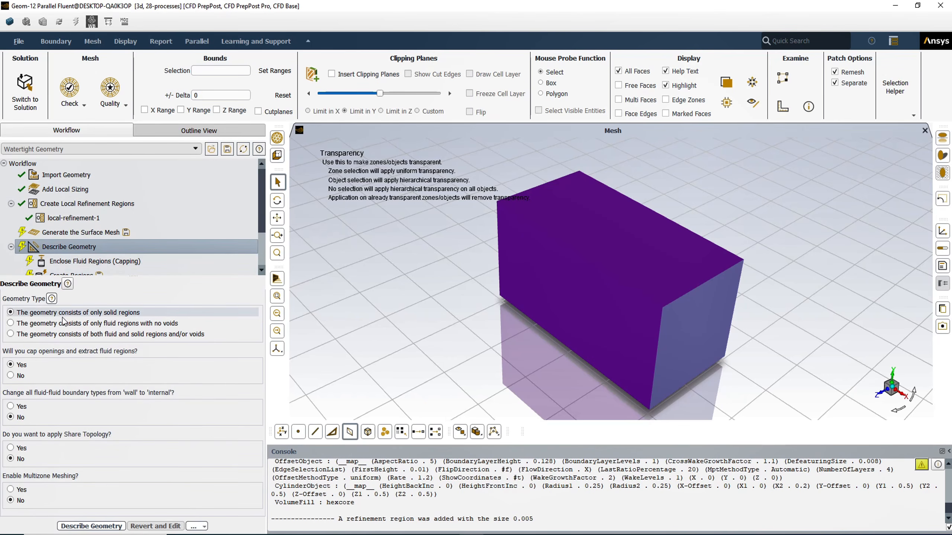
left_click(63, 323)
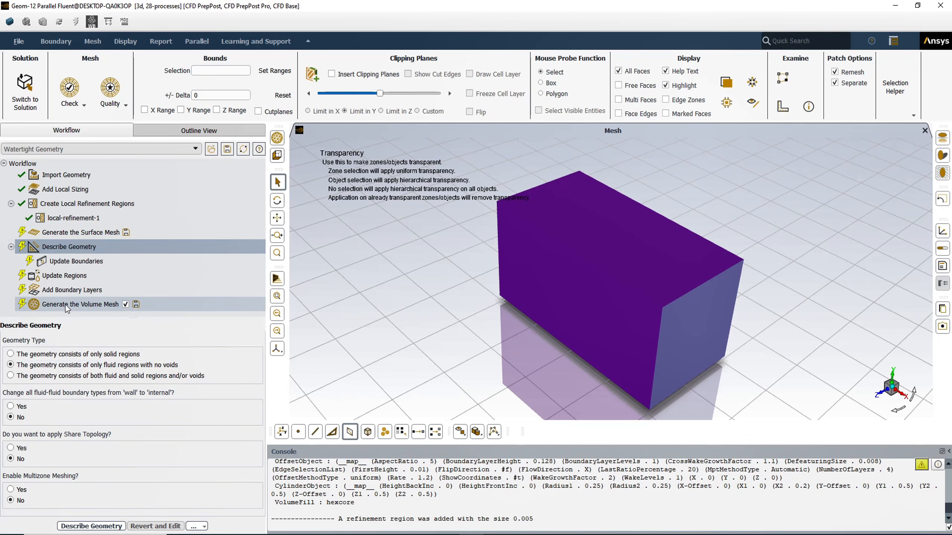
left_click(66, 305)
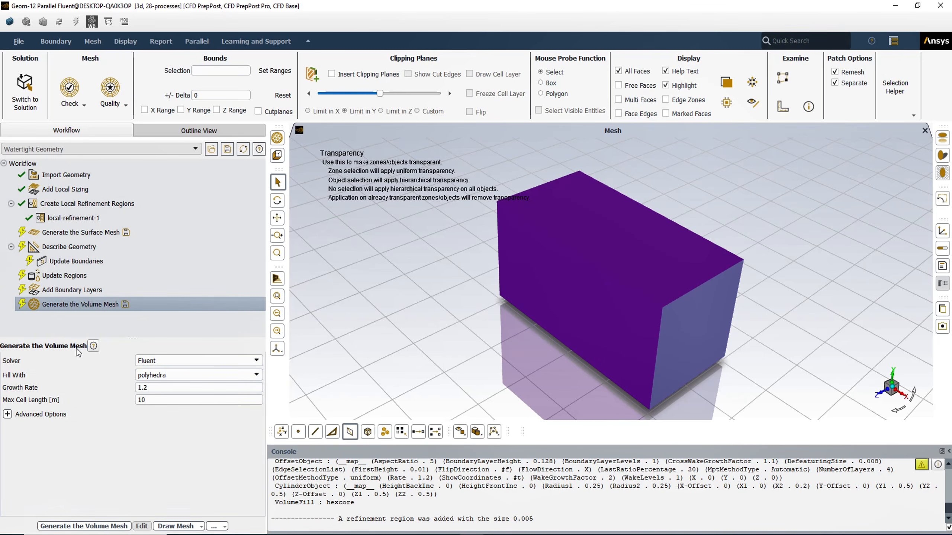
left_click(84, 526)
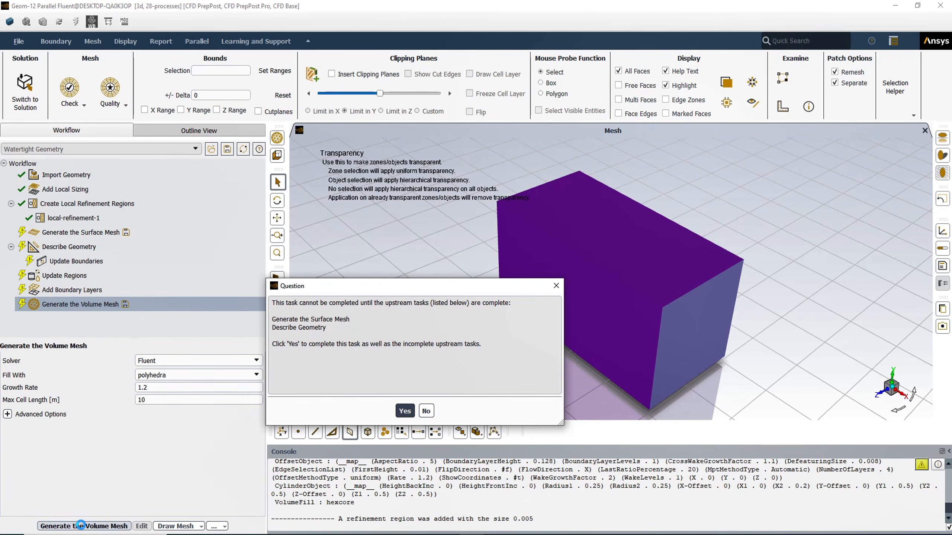
left_click(405, 411)
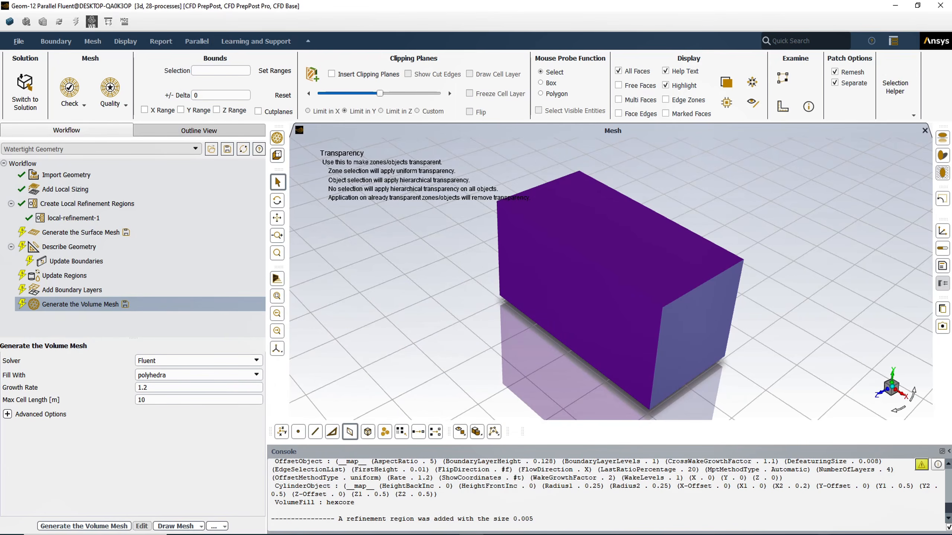
left_click(817, 503)
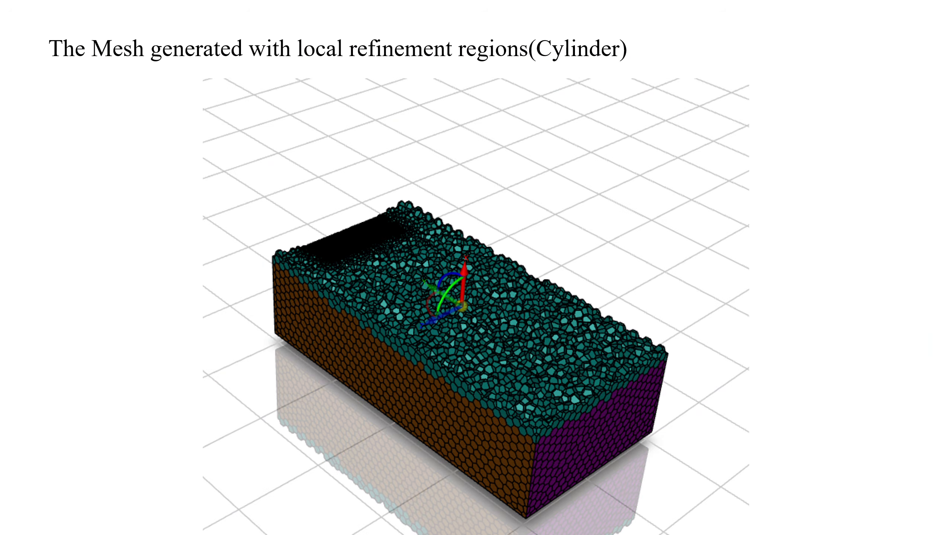